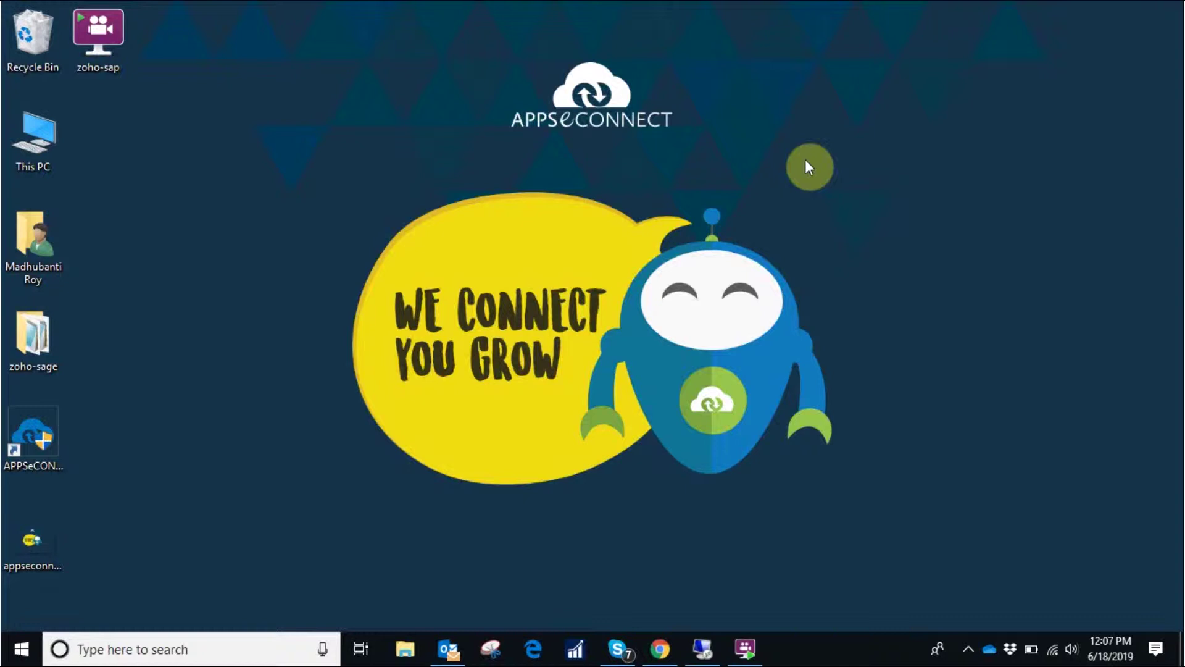
Bring the itsl-demo5 remote session to full screen, showing the APPSeCONNECT Sync Panel
{"action": "mouse_move", "coordinate": [710, 662]}
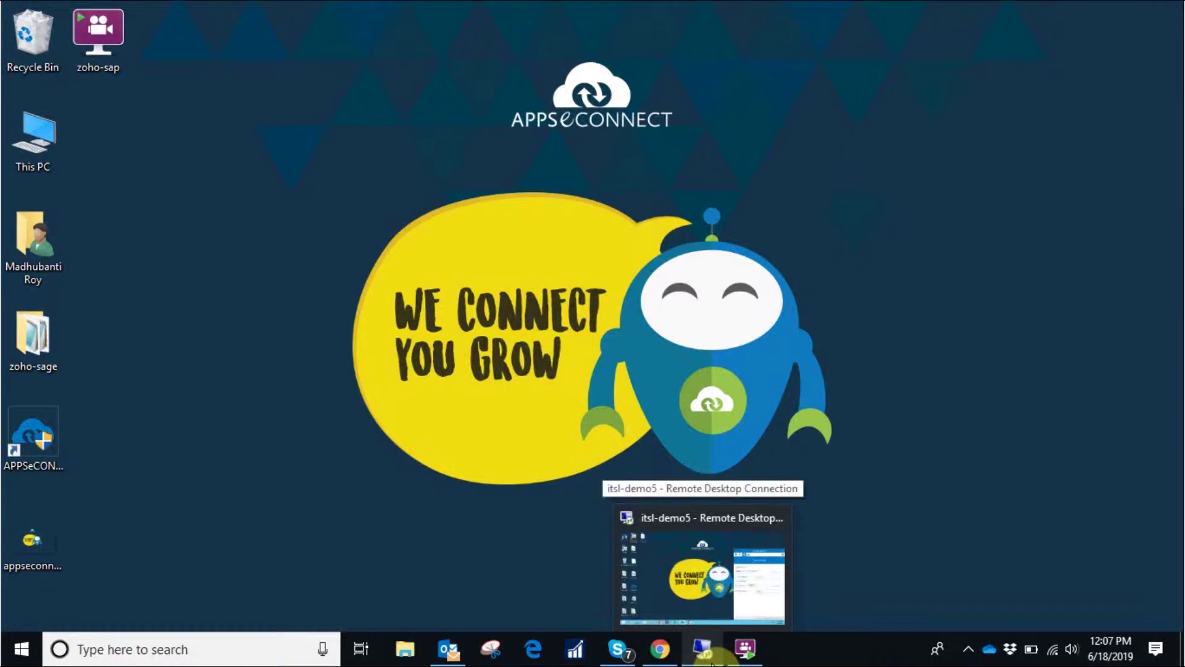
{"action": "left_click", "coordinate": [711, 663]}
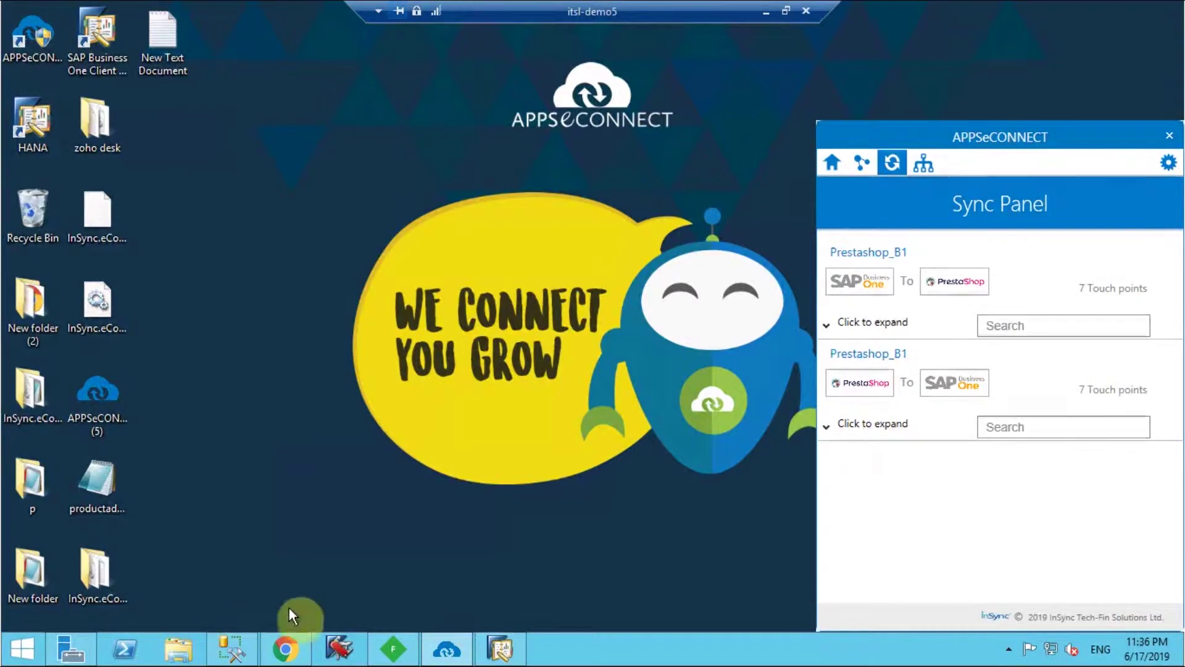
On the shop's login page, enter the new customer's e-mail under Create an account and continue
{"action": "left_click", "coordinate": [296, 643]}
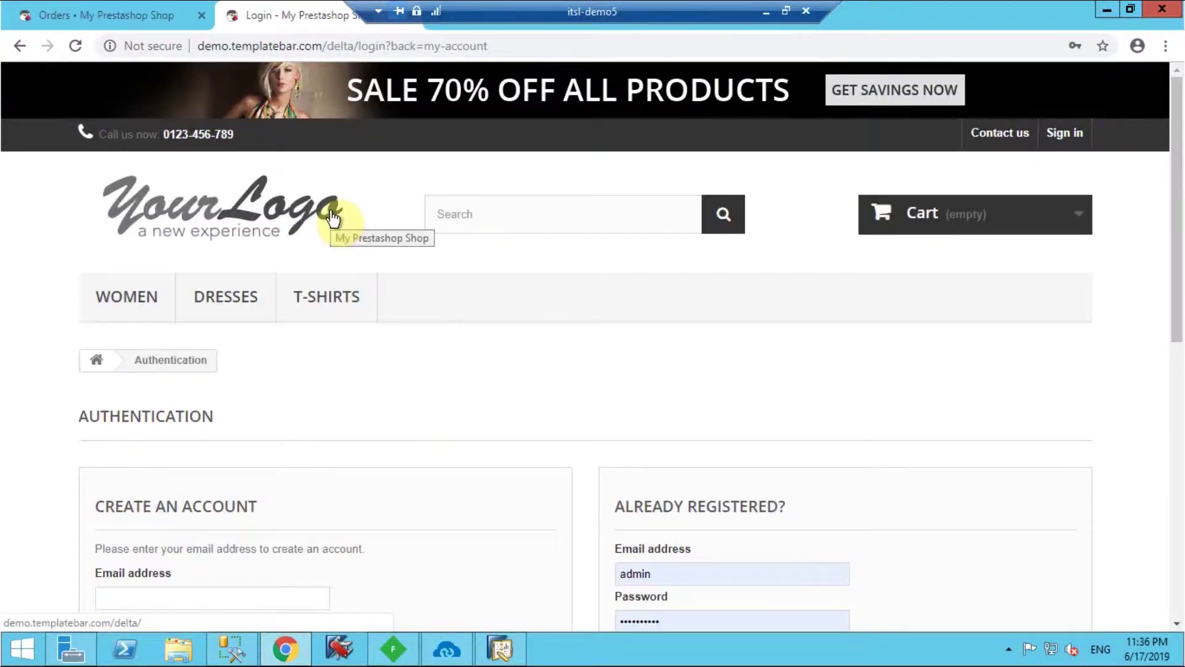
{"action": "scroll", "coordinate": [196, 436], "scroll_direction": "down", "scroll_amount": 3}
{"action": "left_click", "coordinate": [198, 426]}
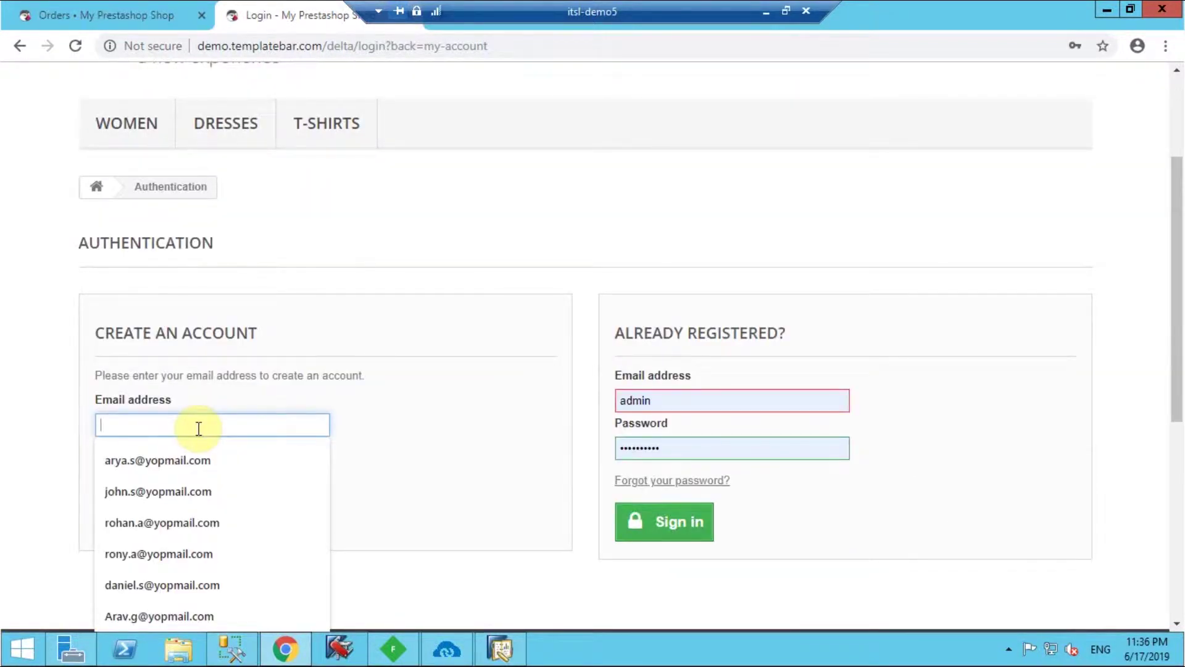
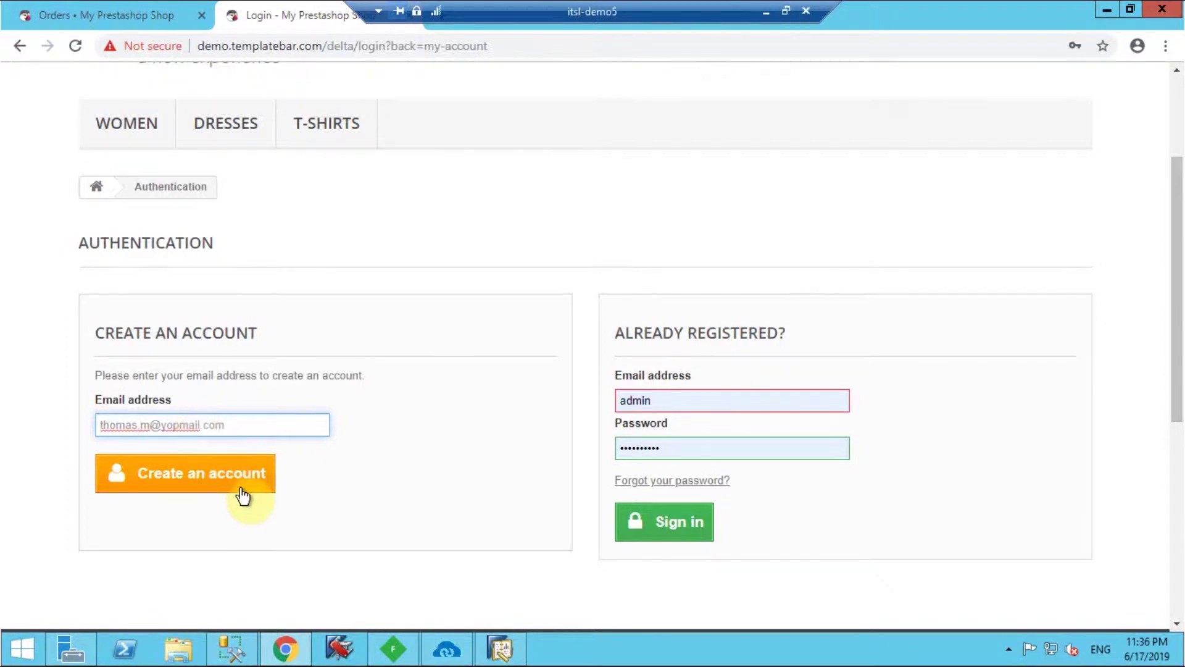
{"action": "left_click", "coordinate": [240, 490]}
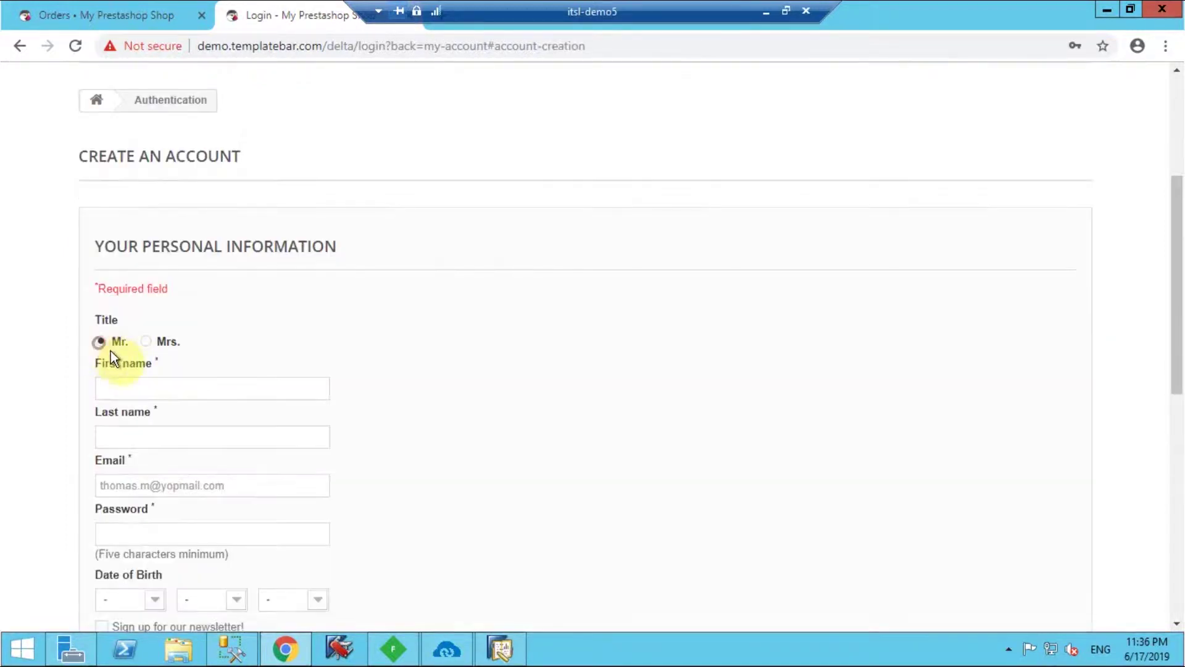
Choose title Mr. and fill in the customer's first name, last name and account password
{"action": "left_click", "coordinate": [135, 393]}
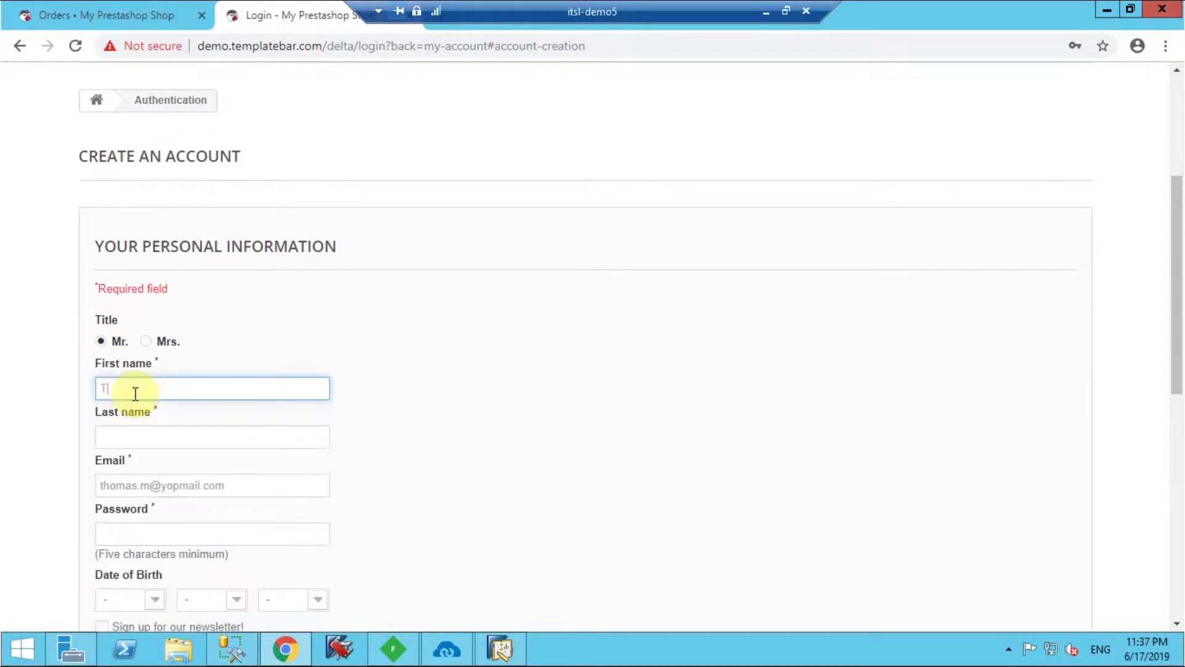
{"action": "left_click", "coordinate": [154, 432]}
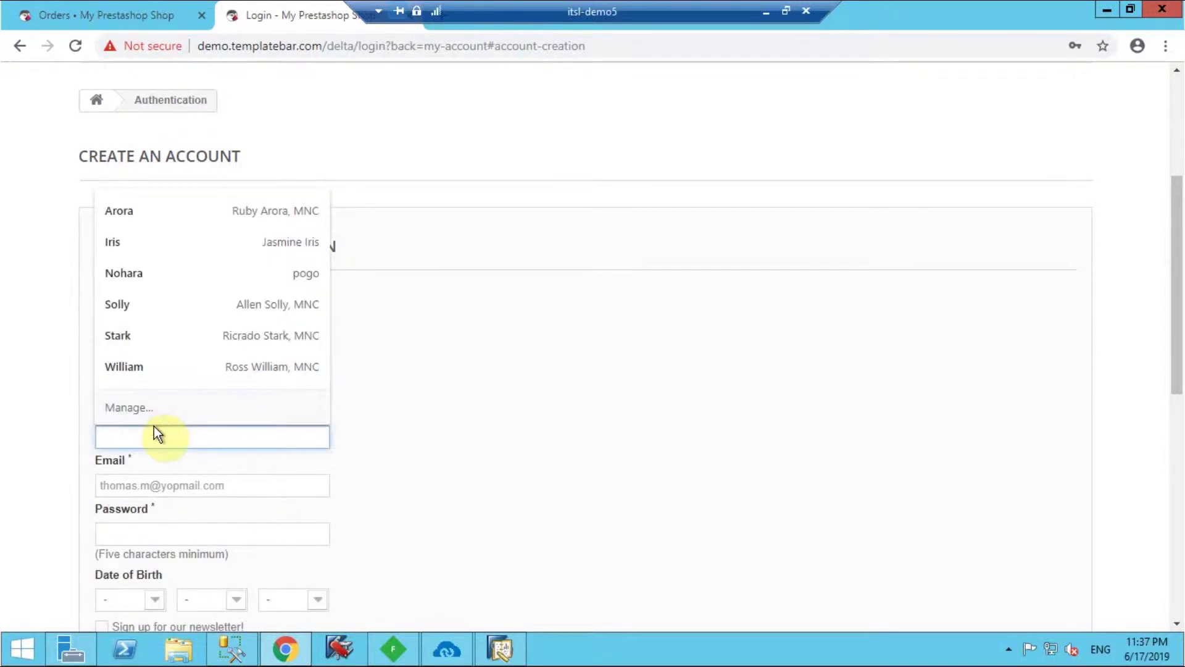
{"action": "left_click", "coordinate": [259, 533]}
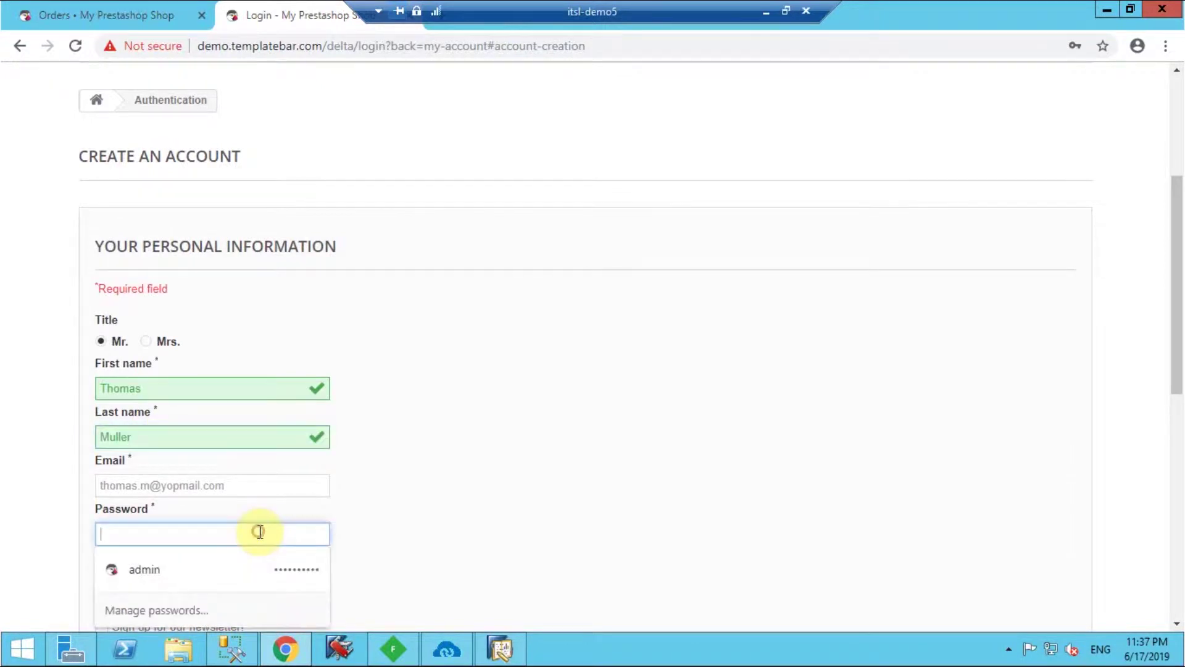
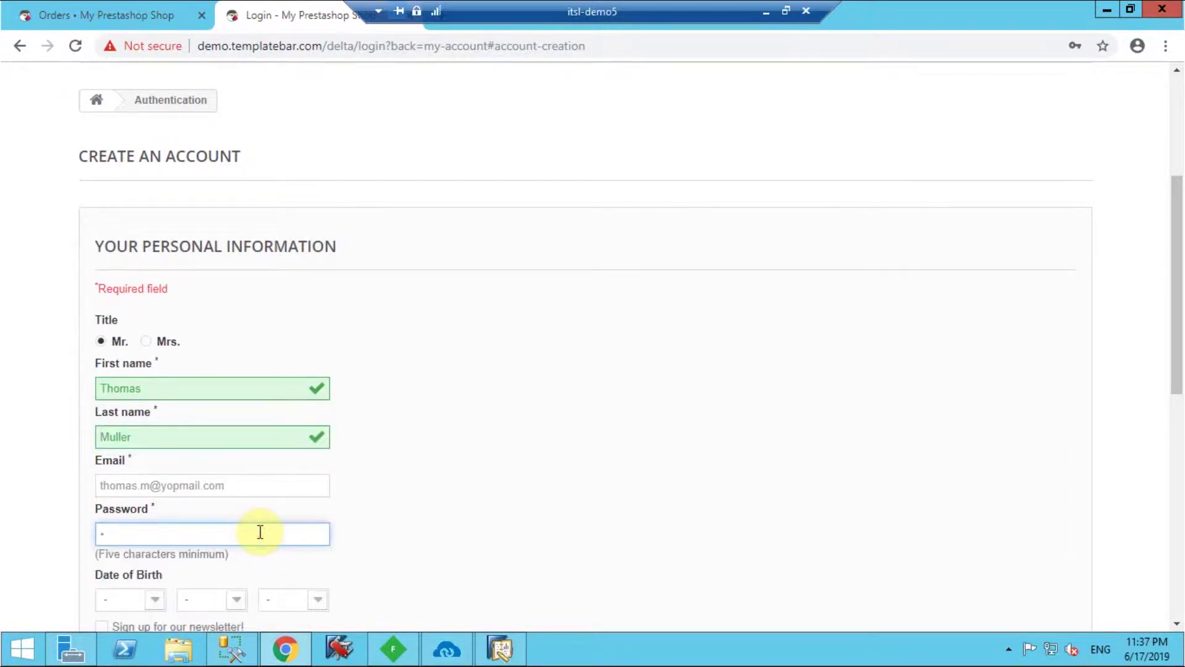
Set the birth date to 11 February 1954 and register the account
{"action": "scroll", "coordinate": [259, 532], "scroll_direction": "down", "scroll_amount": 3}
{"action": "left_click", "coordinate": [155, 426]}
{"action": "left_click", "coordinate": [118, 302]}
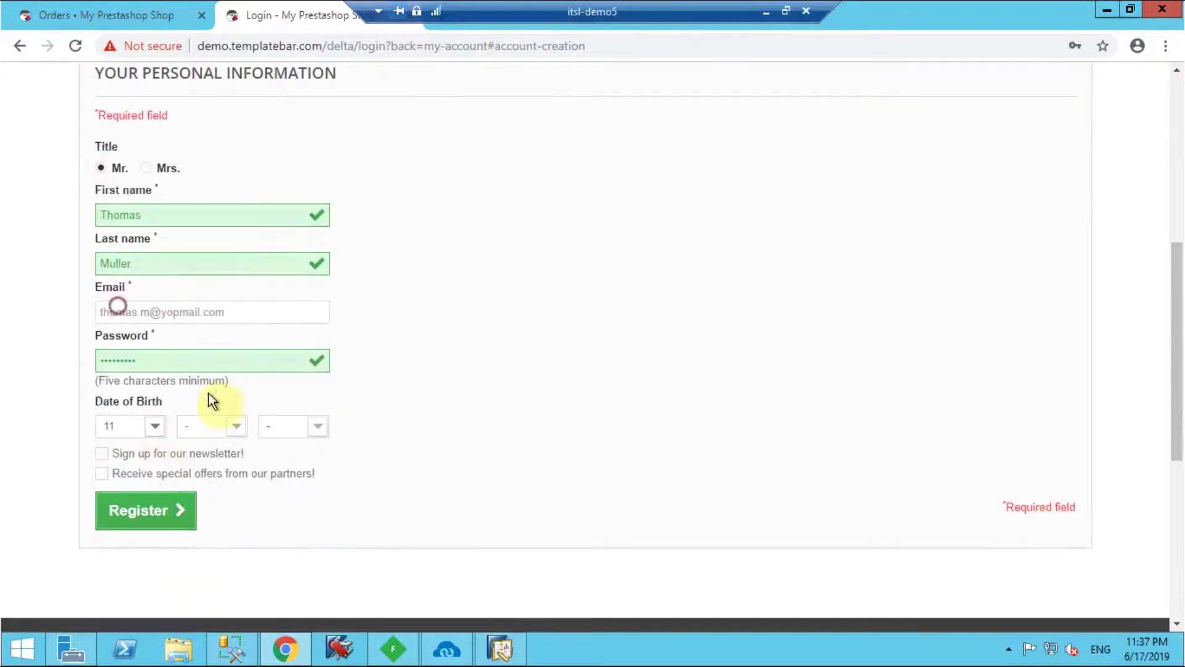
{"action": "left_click", "coordinate": [235, 426]}
{"action": "left_click", "coordinate": [224, 476]}
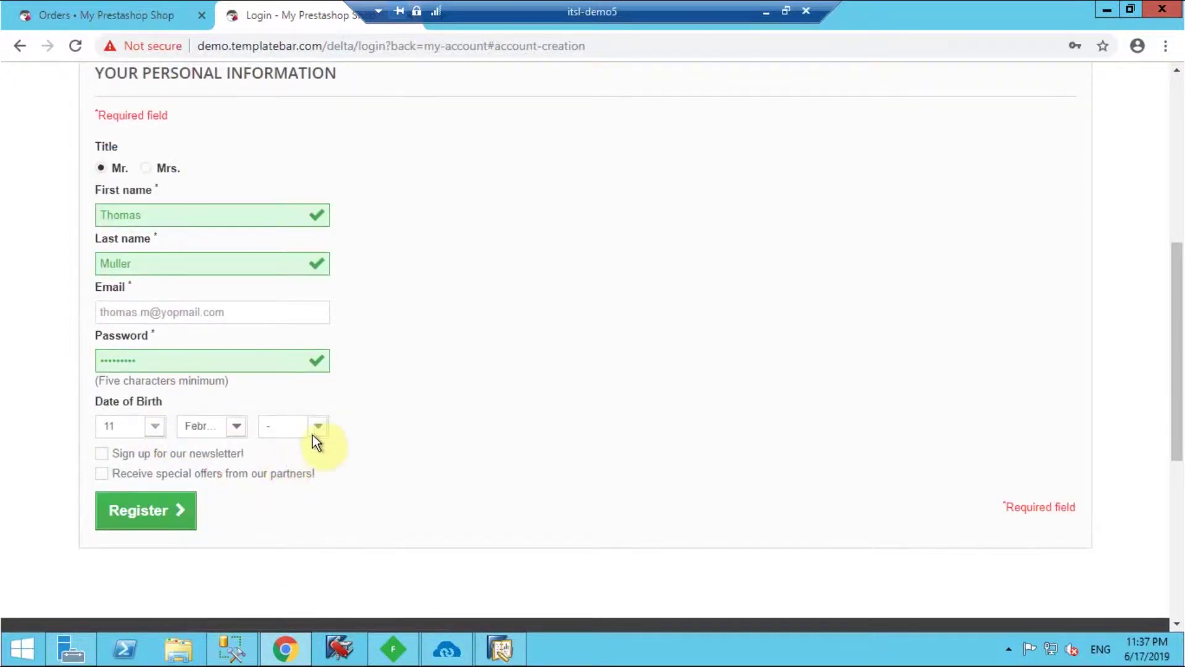
{"action": "left_click", "coordinate": [318, 425]}
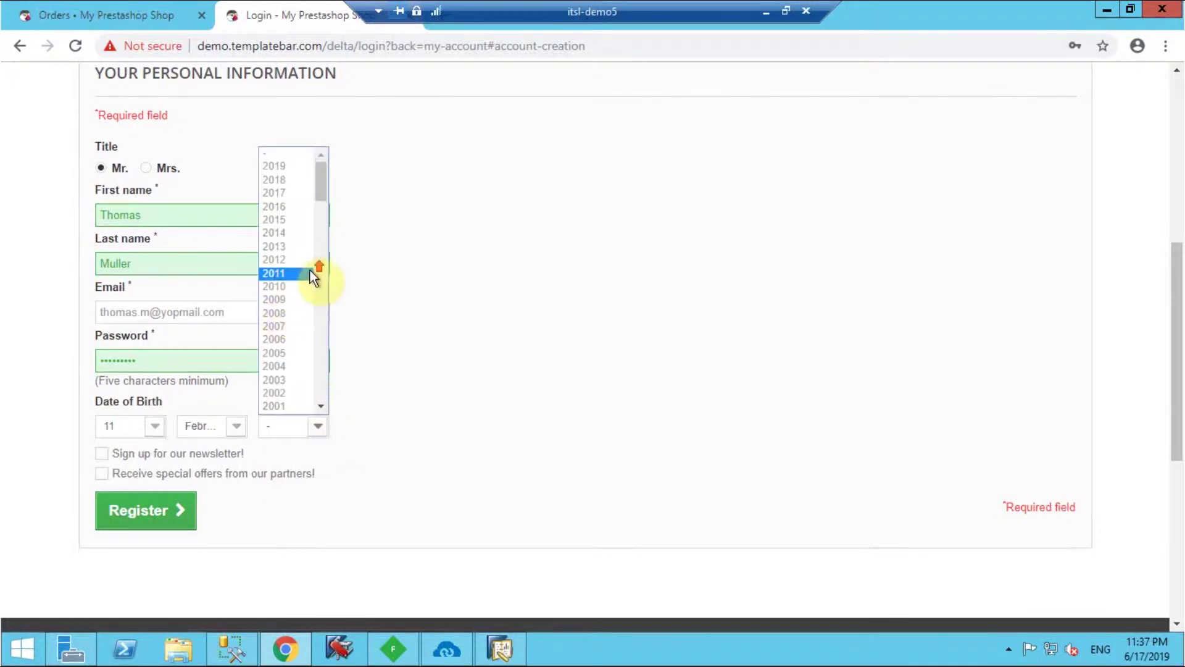
{"action": "scroll", "coordinate": [309, 274], "scroll_direction": "down", "scroll_amount": 10}
{"action": "left_click", "coordinate": [284, 166]}
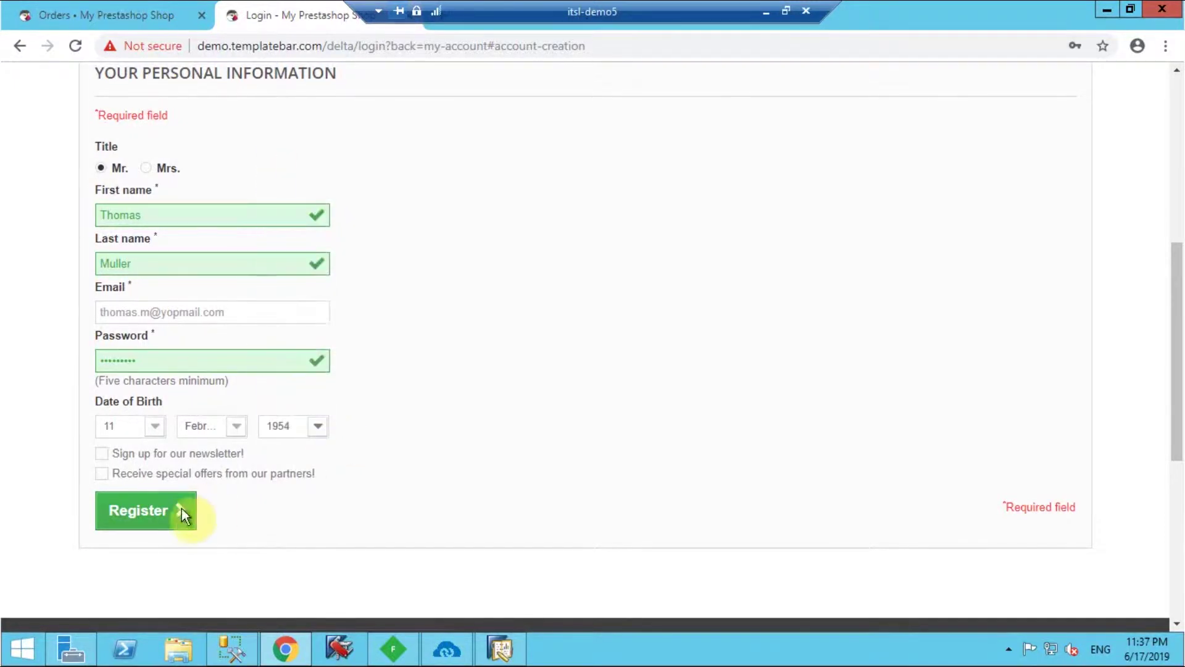
{"action": "left_click", "coordinate": [157, 520]}
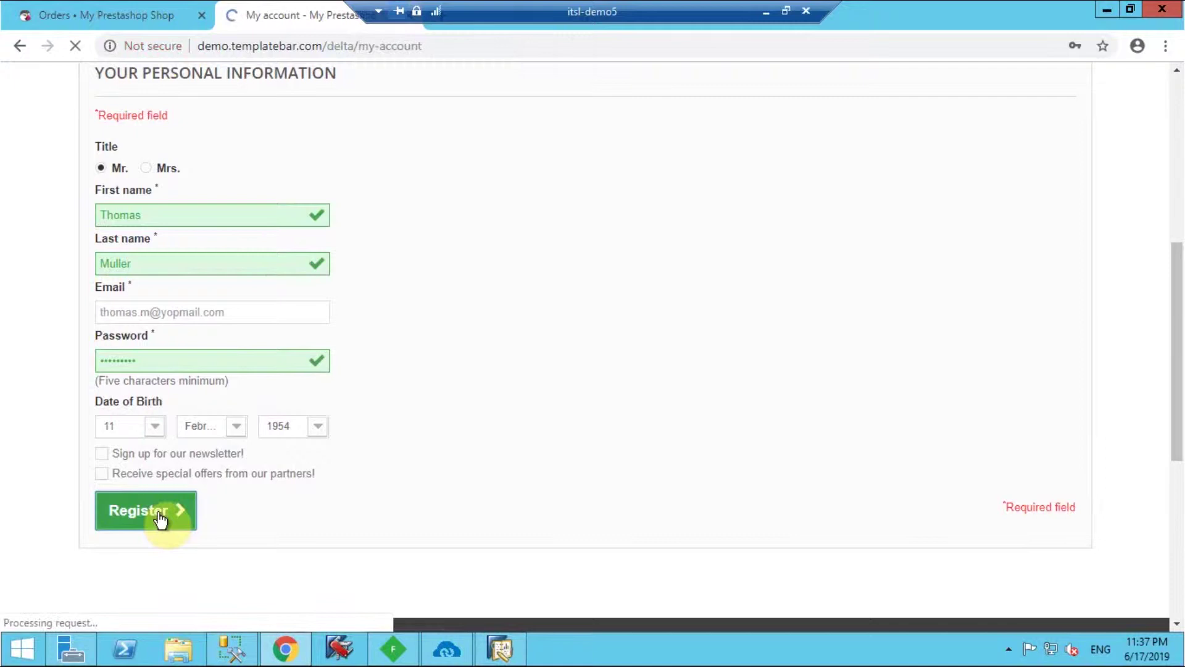
{"action": "scroll", "coordinate": [297, 501], "scroll_direction": "down", "scroll_amount": 4}
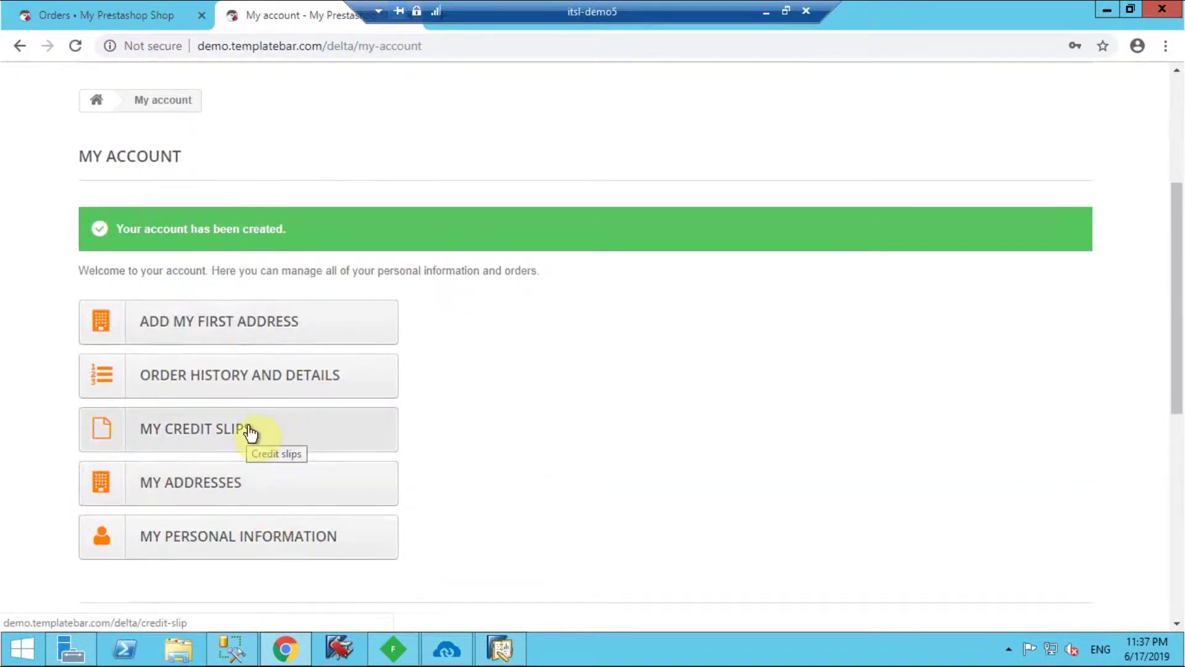
Start the customer's first address and autofill it from the saved Insync company address
{"action": "left_click", "coordinate": [239, 330]}
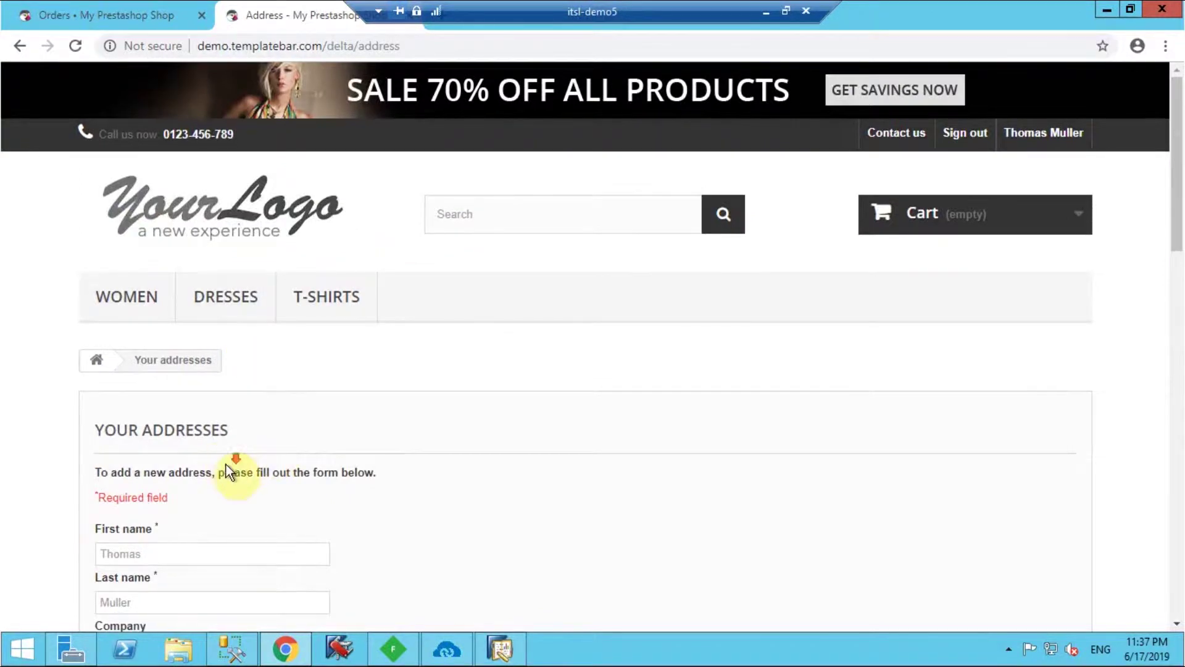
{"action": "scroll", "coordinate": [226, 464], "scroll_direction": "down", "scroll_amount": 3}
{"action": "left_click", "coordinate": [146, 479]}
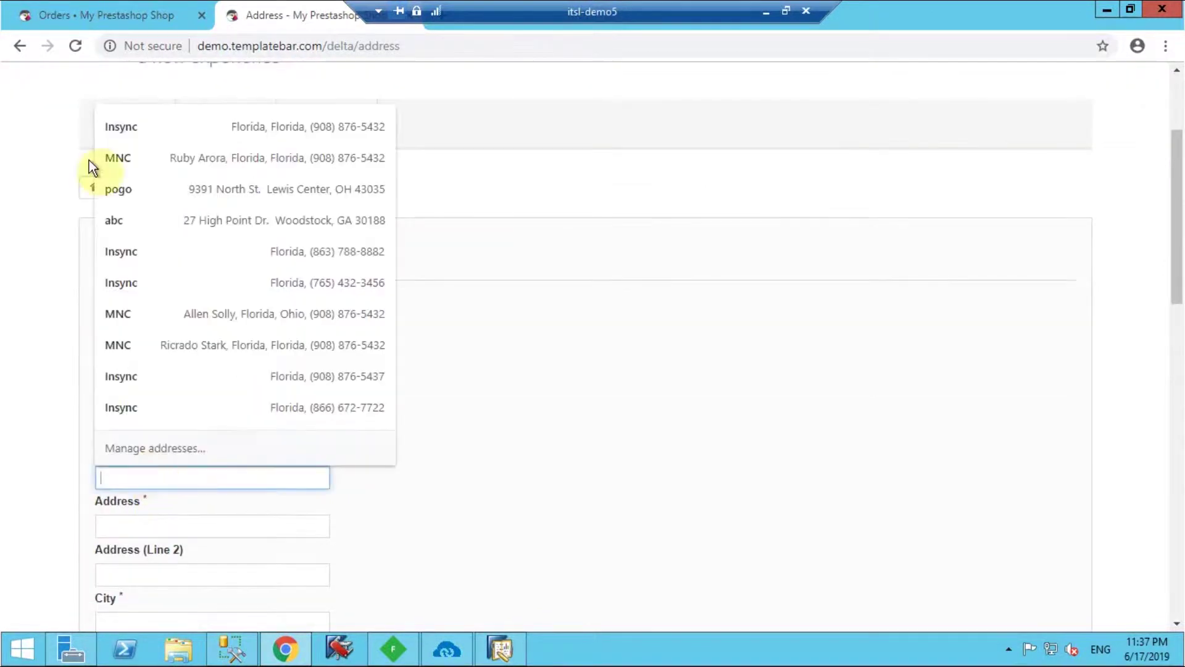
{"action": "left_click", "coordinate": [146, 127]}
{"action": "scroll", "coordinate": [278, 432], "scroll_direction": "down", "scroll_amount": 3}
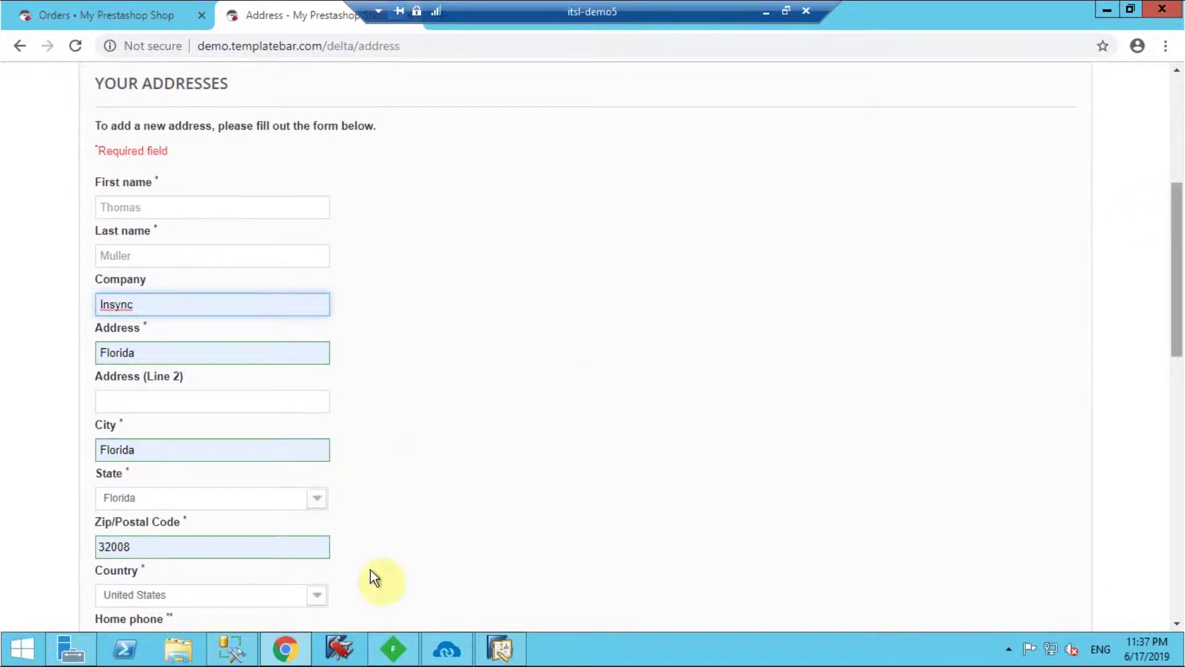
{"action": "scroll", "coordinate": [240, 535], "scroll_direction": "down", "scroll_amount": 1}
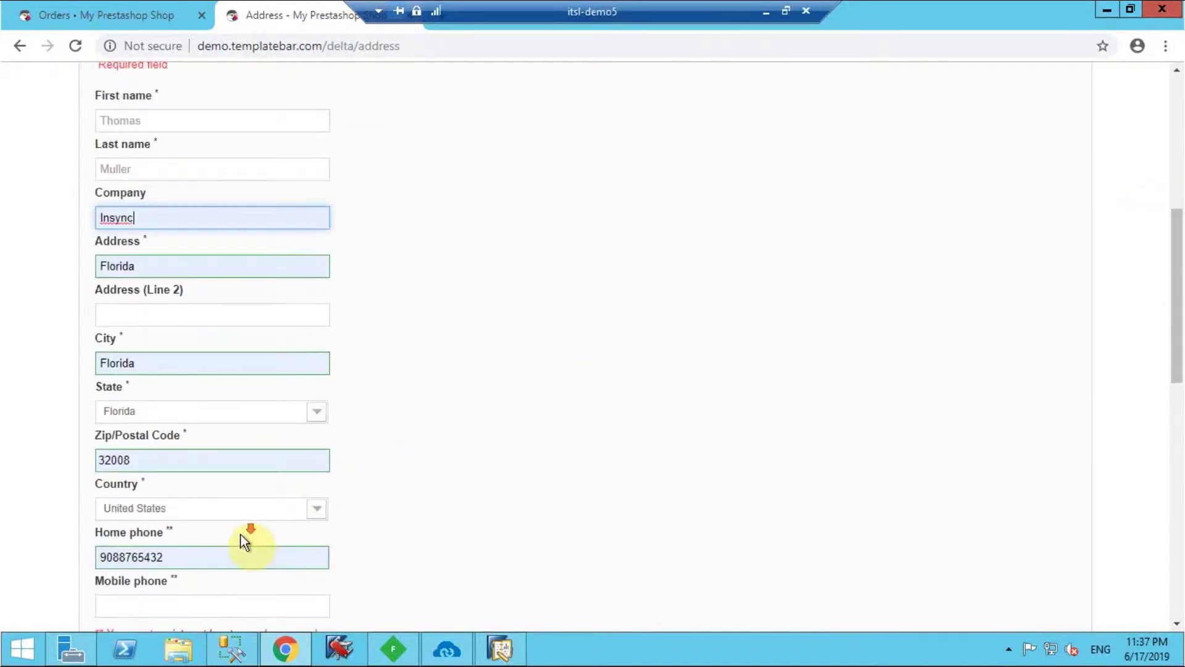
{"action": "scroll", "coordinate": [241, 535], "scroll_direction": "down", "scroll_amount": 1}
Fill the mobile phone from the suggested number and save the address
{"action": "double_click", "coordinate": [178, 473]}
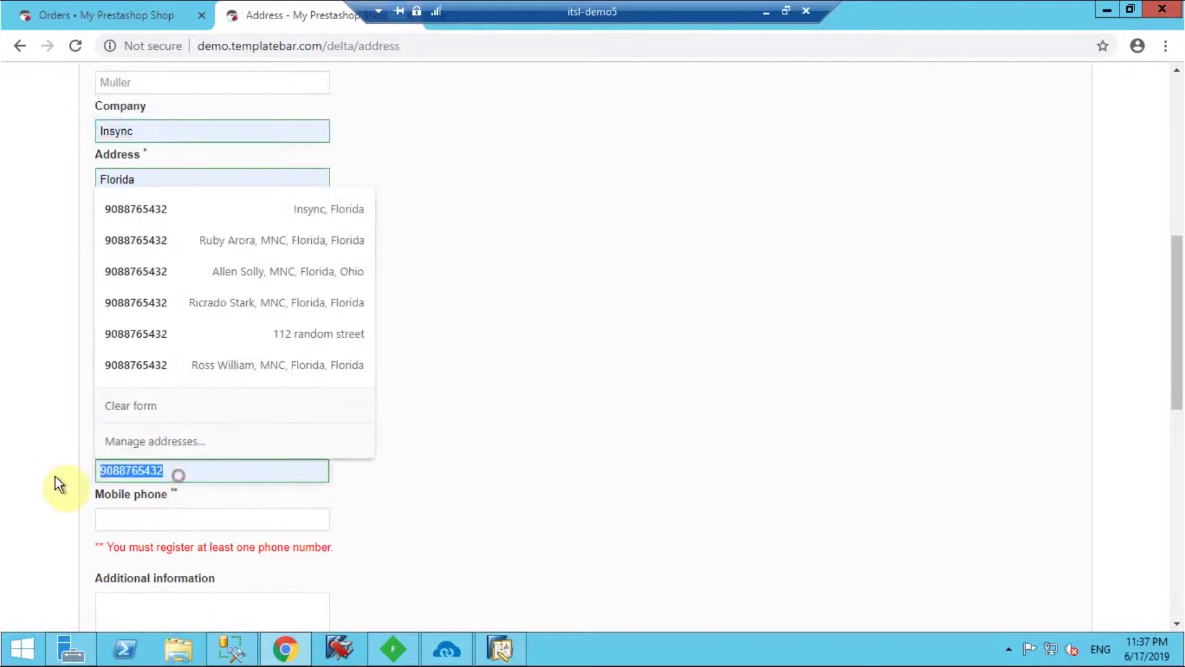
{"action": "left_click", "coordinate": [132, 525]}
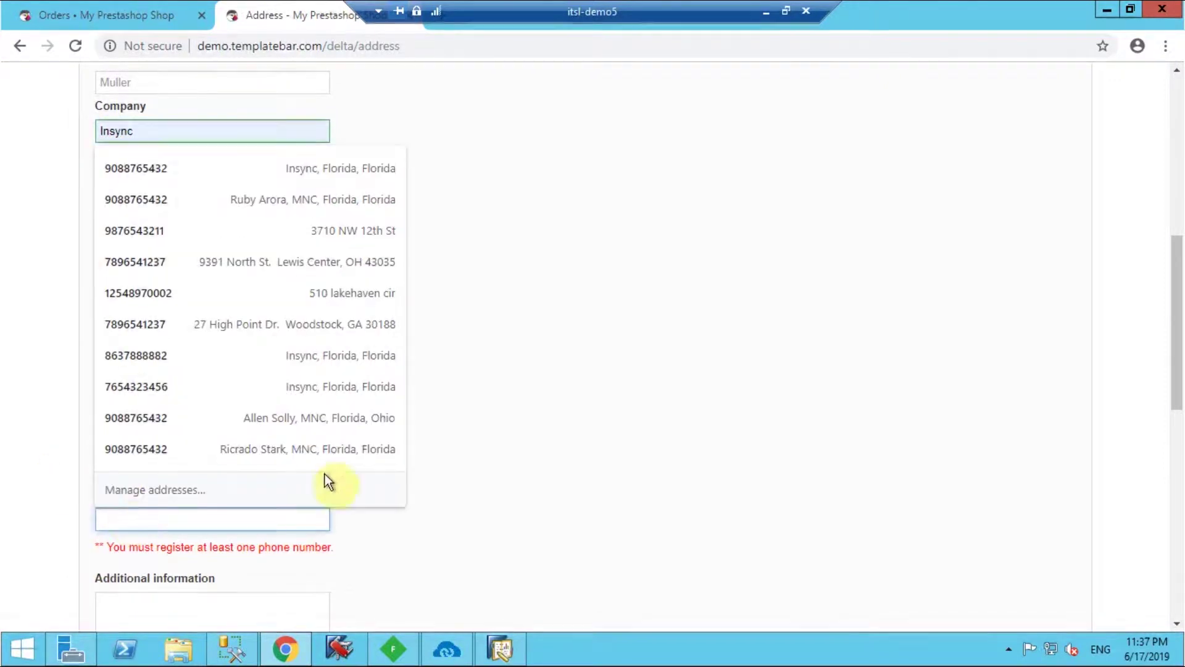
{"action": "key", "text": "Down"}
{"action": "key", "text": "Return"}
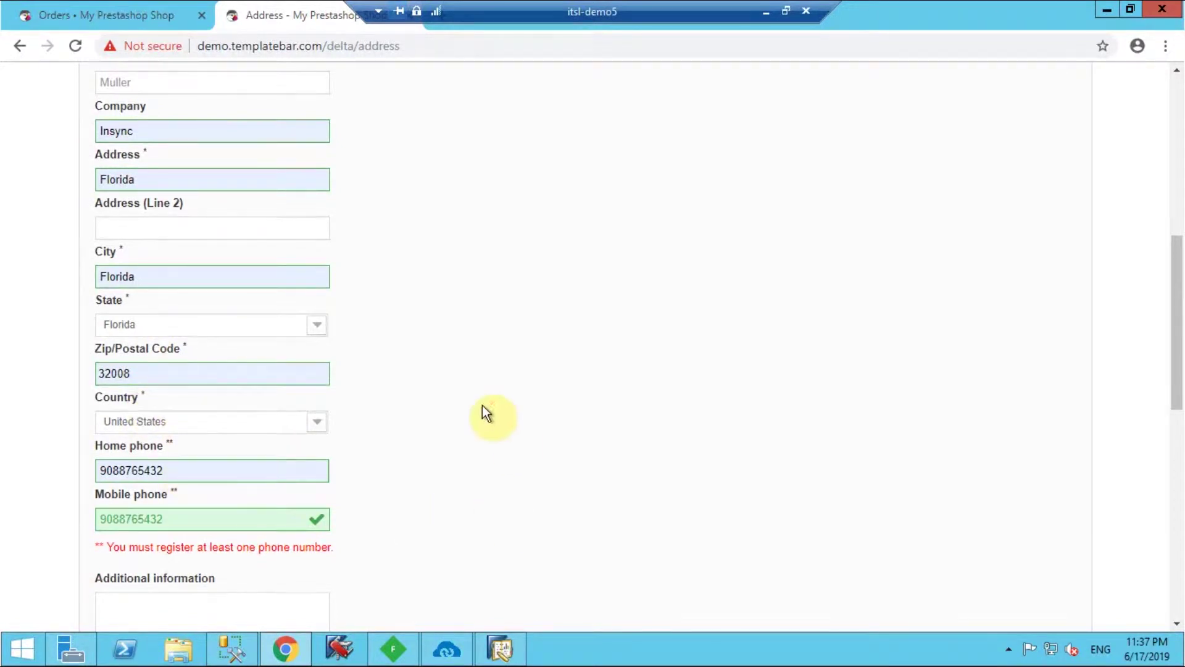
{"action": "scroll", "coordinate": [505, 442], "scroll_direction": "down", "scroll_amount": 5}
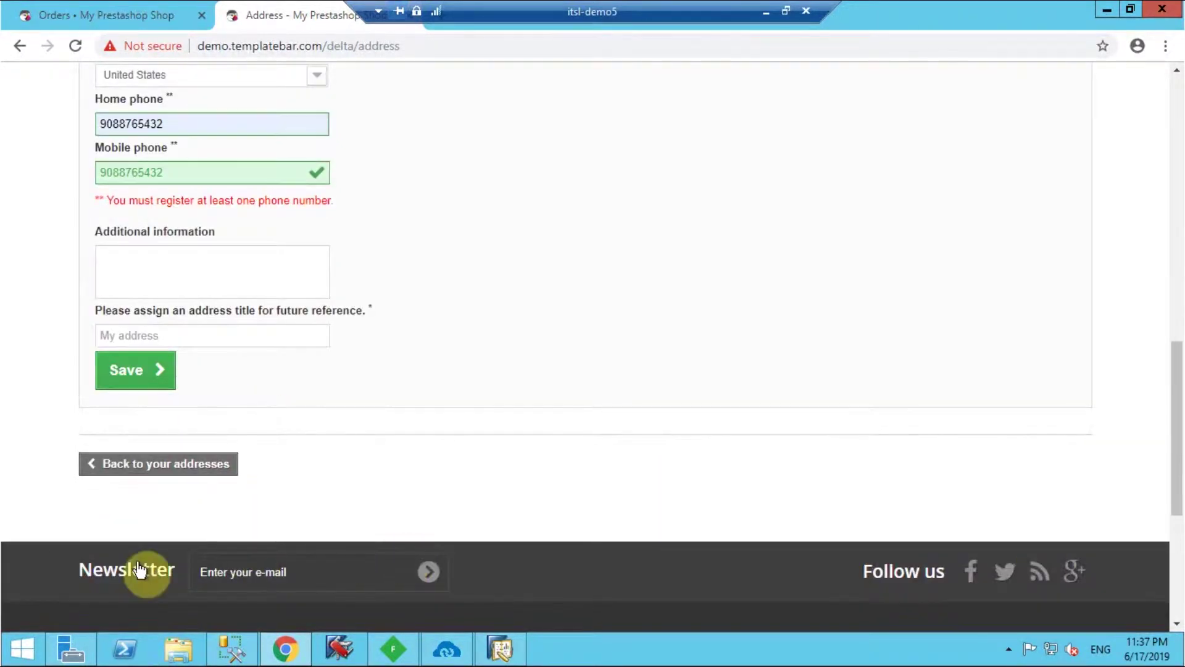
{"action": "left_click", "coordinate": [136, 375]}
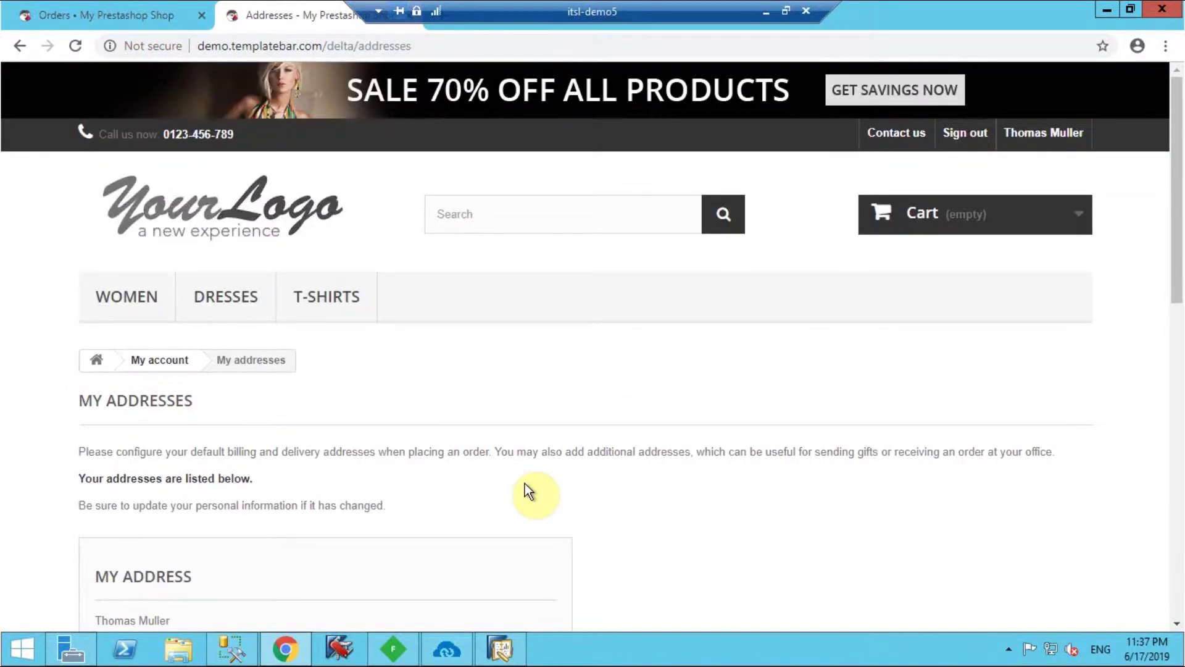
In the Sync Panel, expand the Prestashop_B1 PrestaShop-to-SAP syncs and run Business Partner Add
{"action": "left_click", "coordinate": [467, 654]}
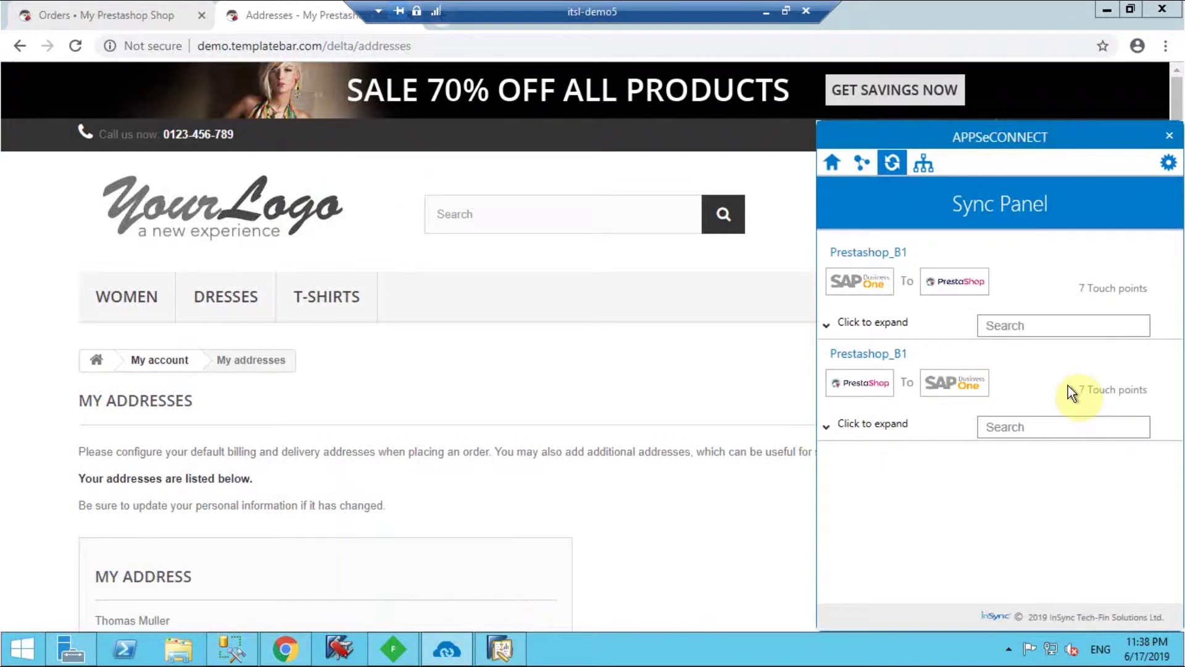
{"action": "left_click", "coordinate": [826, 325]}
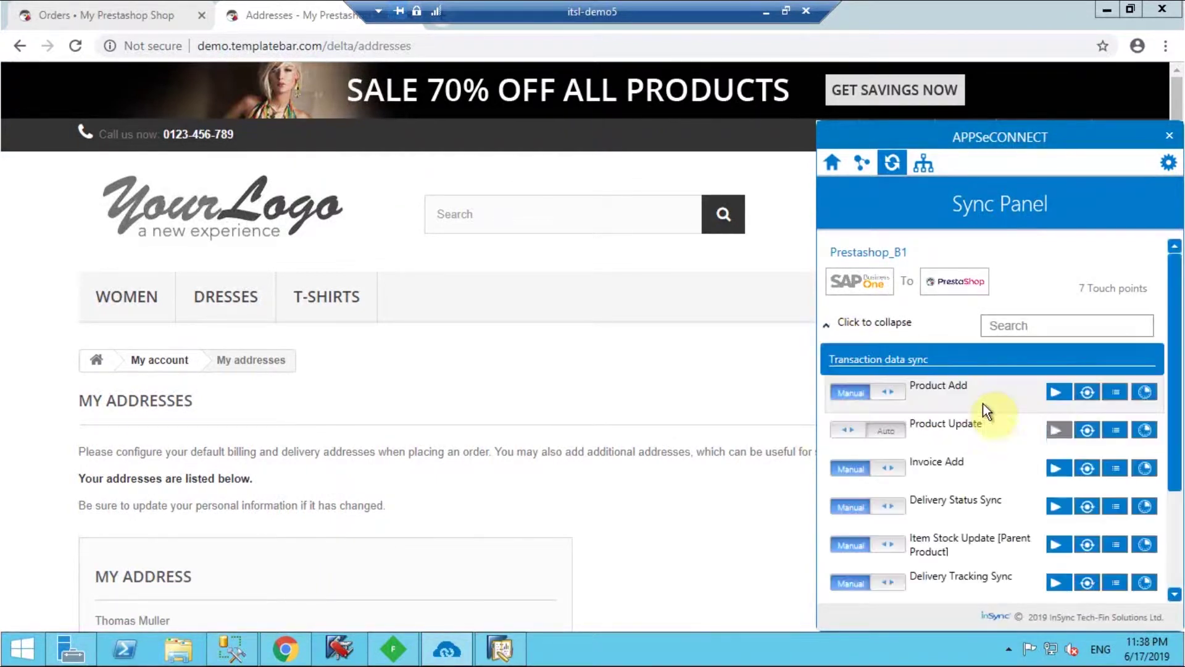
{"action": "left_click", "coordinate": [830, 324]}
{"action": "left_click", "coordinate": [828, 427]}
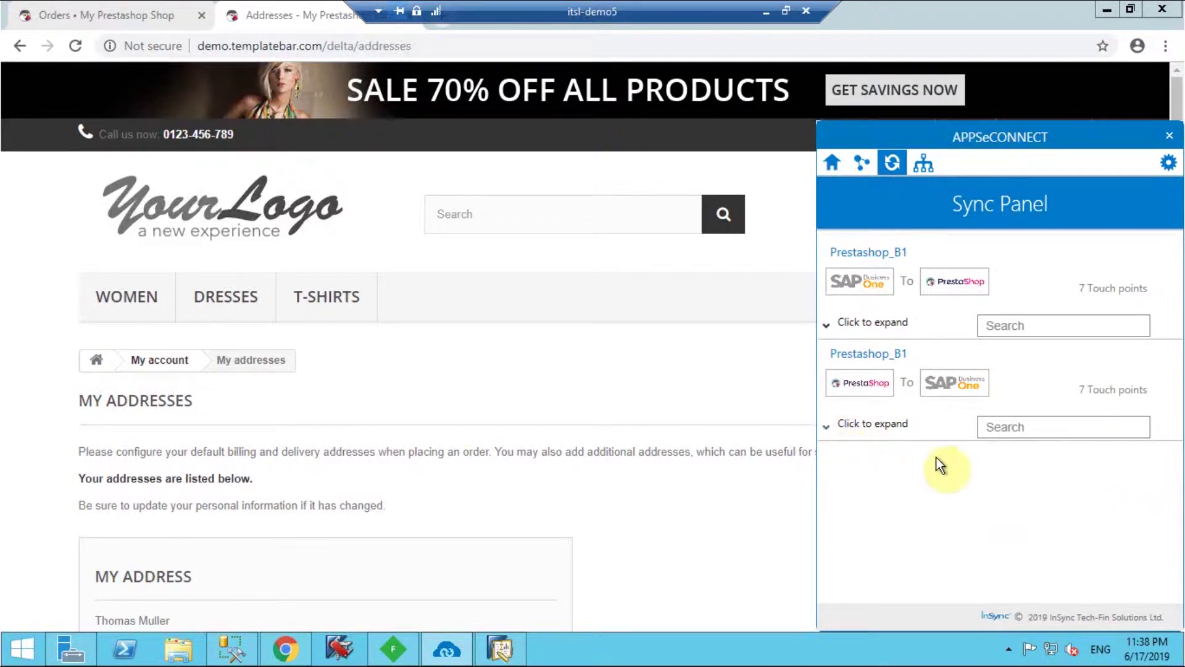
{"action": "scroll", "coordinate": [921, 498], "scroll_direction": "down", "scroll_amount": 1}
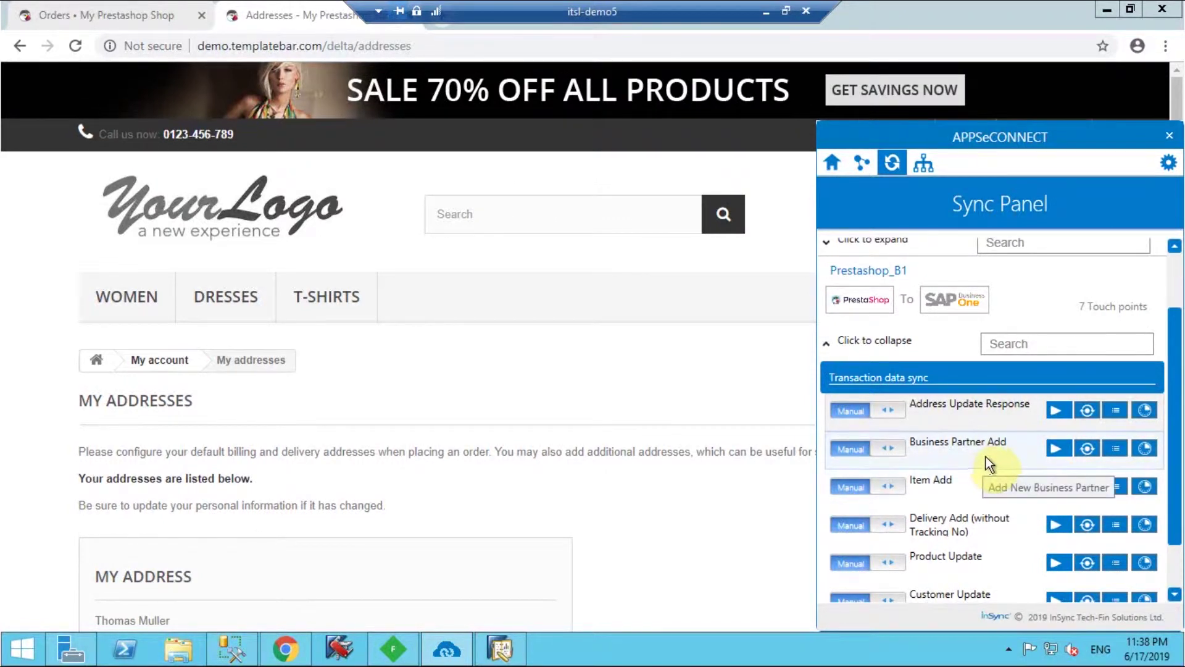
{"action": "left_click", "coordinate": [1054, 448]}
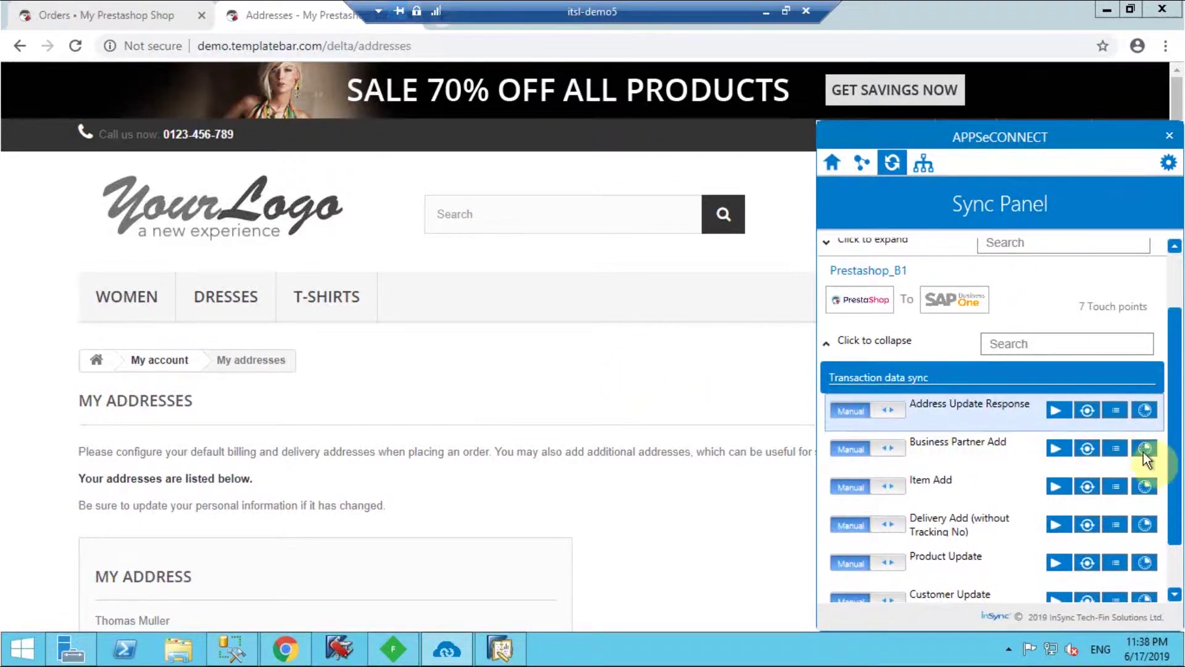
Review the Business Partner Add sync transactions and log file, then bring SAP Business One forward
{"action": "left_click", "coordinate": [1089, 448]}
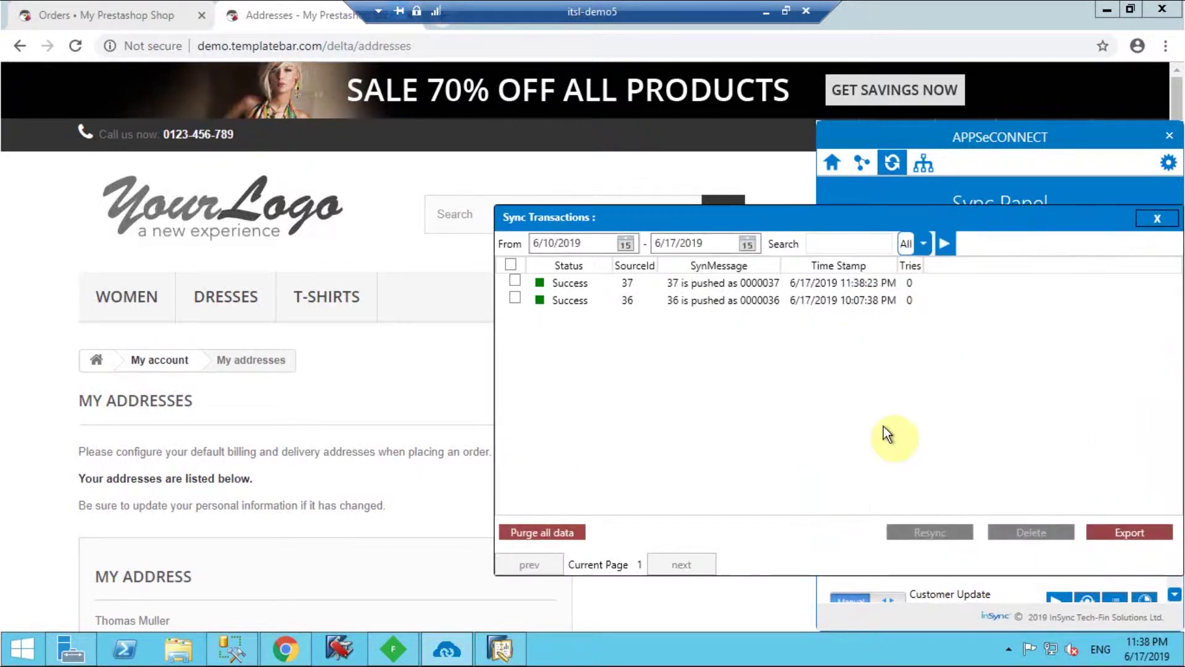
{"action": "left_click", "coordinate": [1157, 216]}
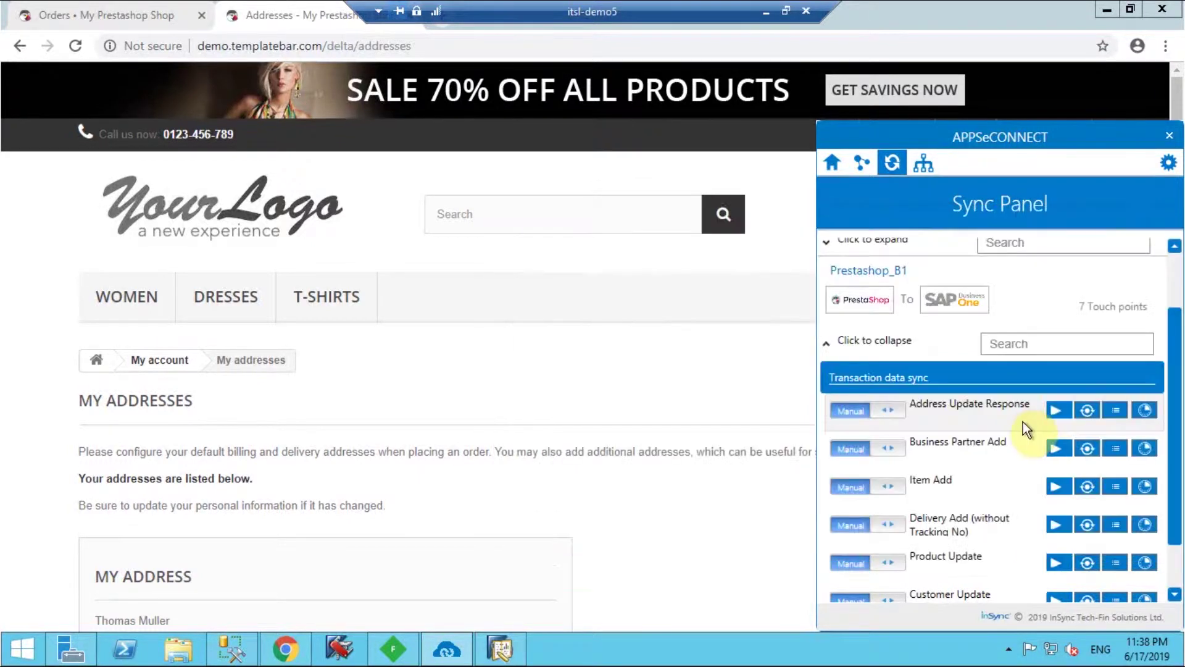
{"action": "left_click", "coordinate": [1117, 449]}
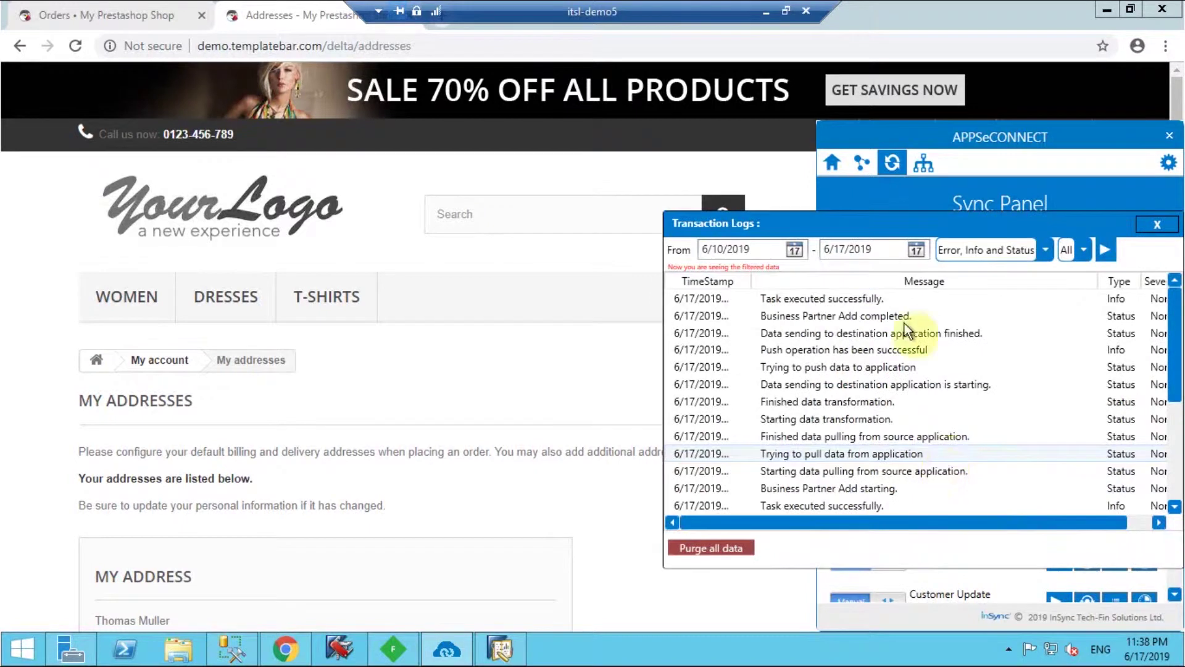
{"action": "left_click", "coordinate": [1169, 228]}
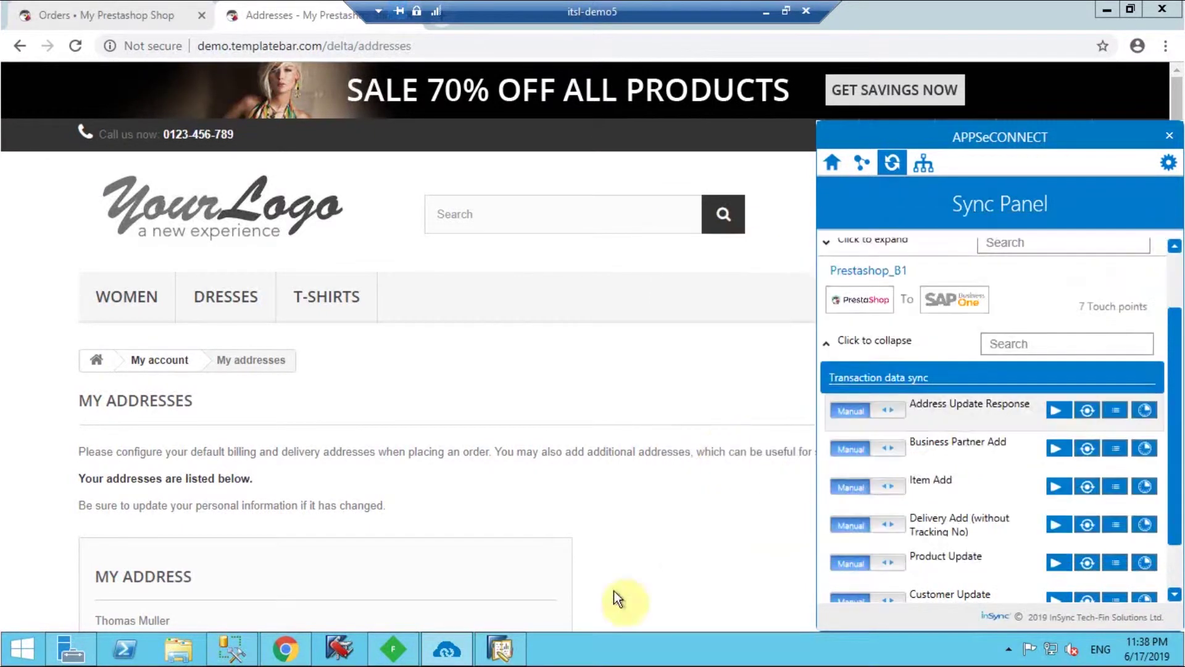
{"action": "left_click", "coordinate": [512, 648]}
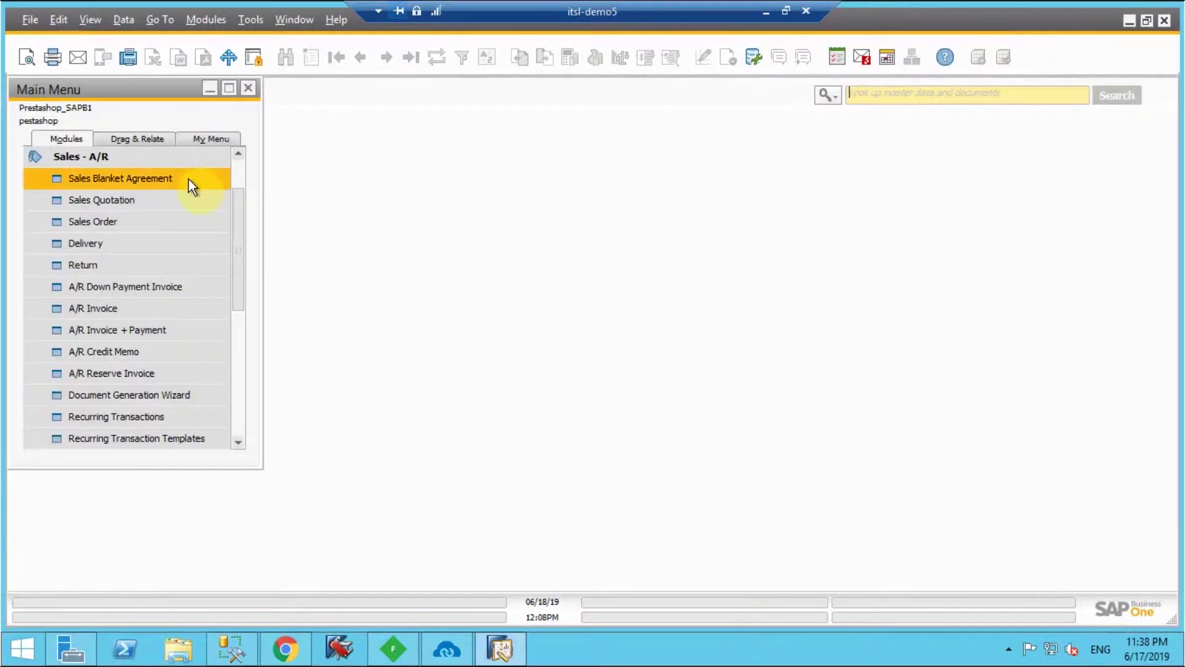
Find the synced customer in Business Partner Master Data by name, check its Addresses tab, then close it
{"action": "left_click", "coordinate": [118, 157]}
{"action": "left_click", "coordinate": [121, 266]}
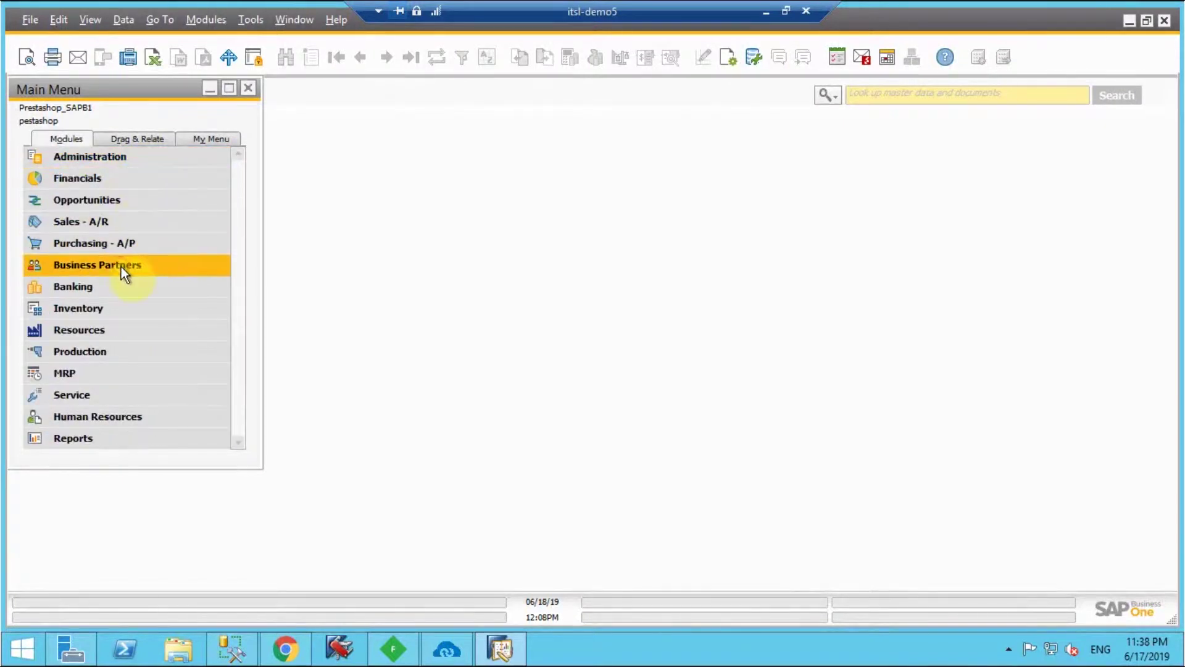
{"action": "left_click", "coordinate": [114, 288]}
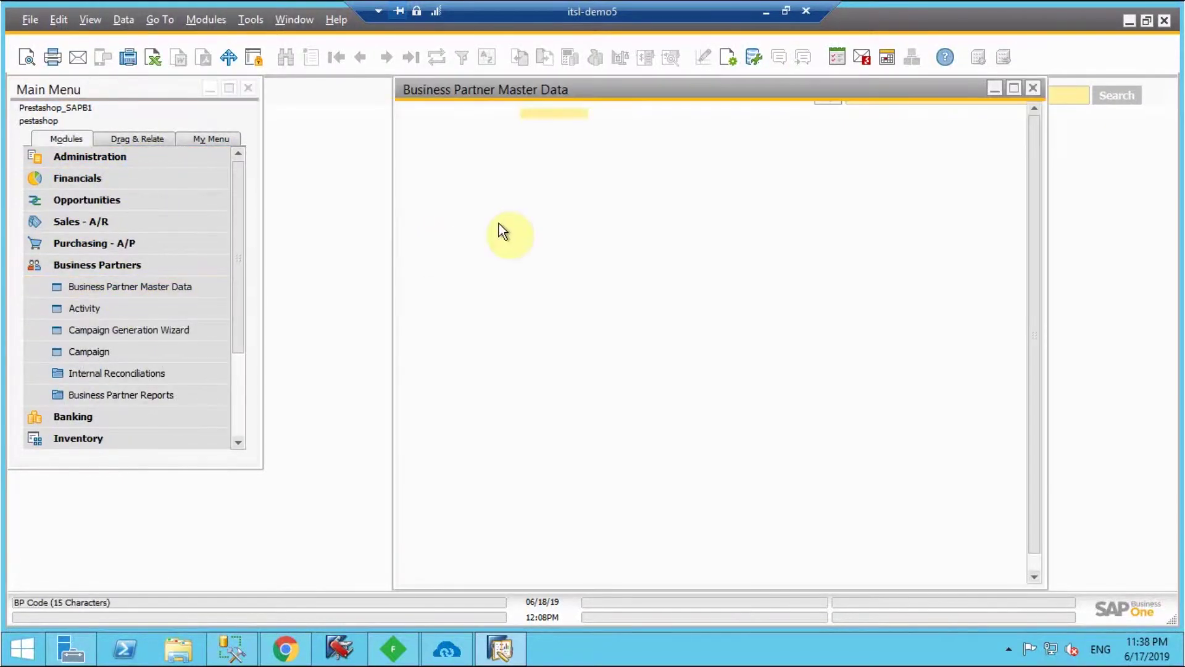
{"action": "left_click", "coordinate": [530, 127]}
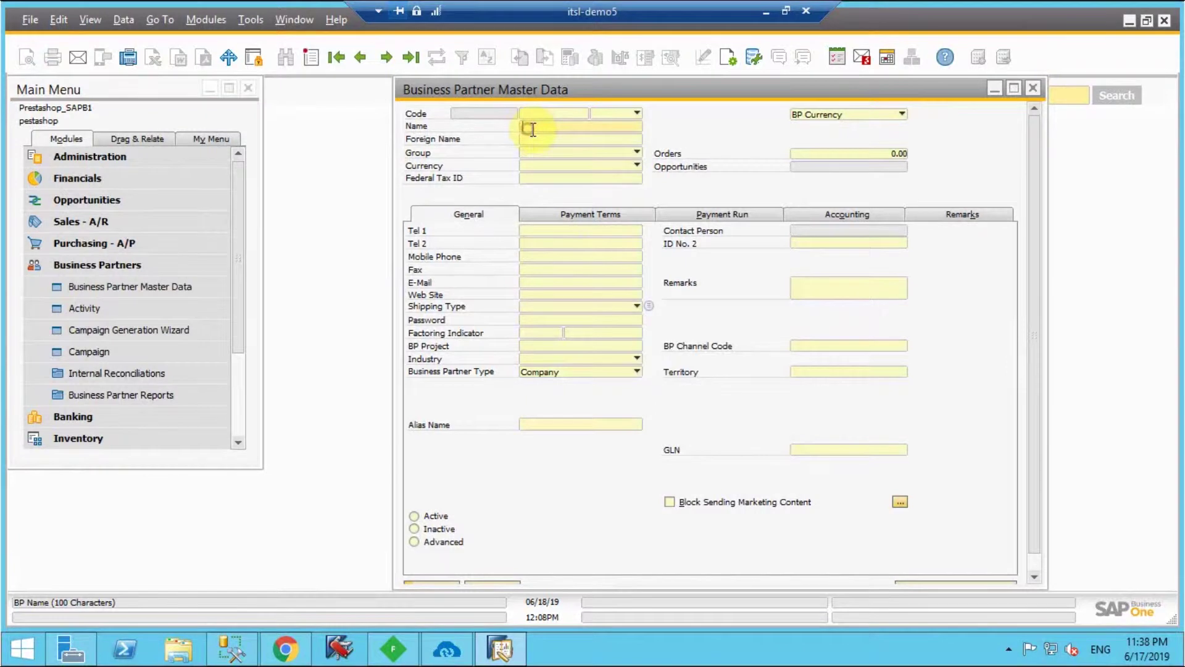
{"action": "type", "text": "thomas"}
{"action": "key", "text": "Return"}
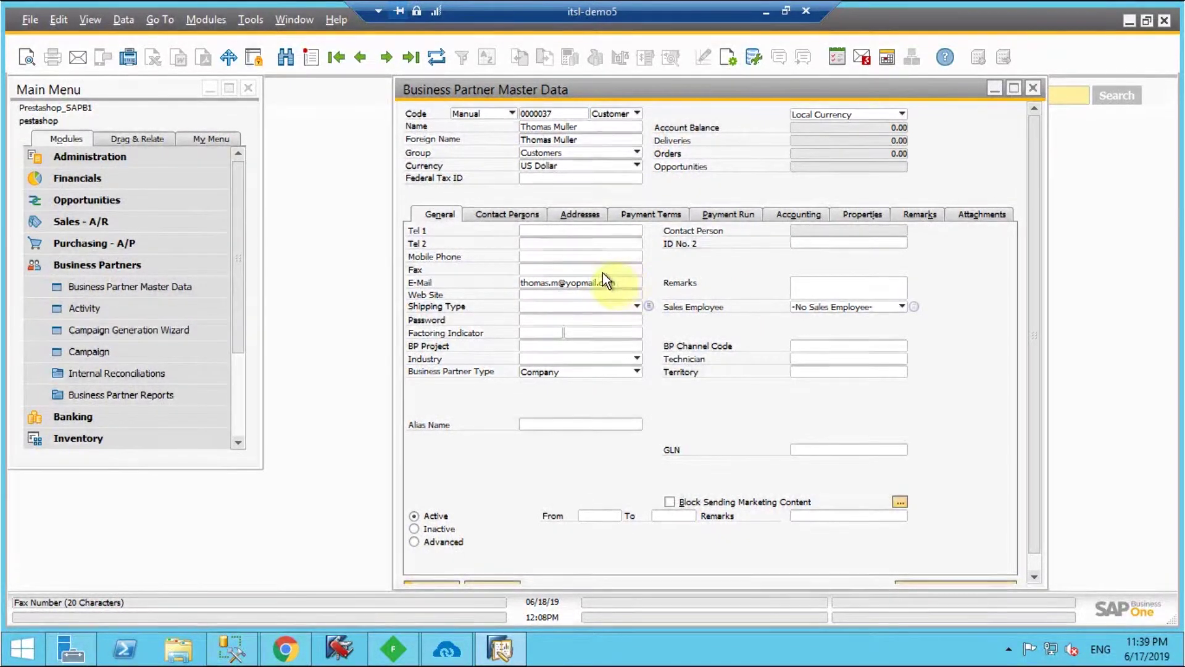
{"action": "left_click", "coordinate": [576, 216]}
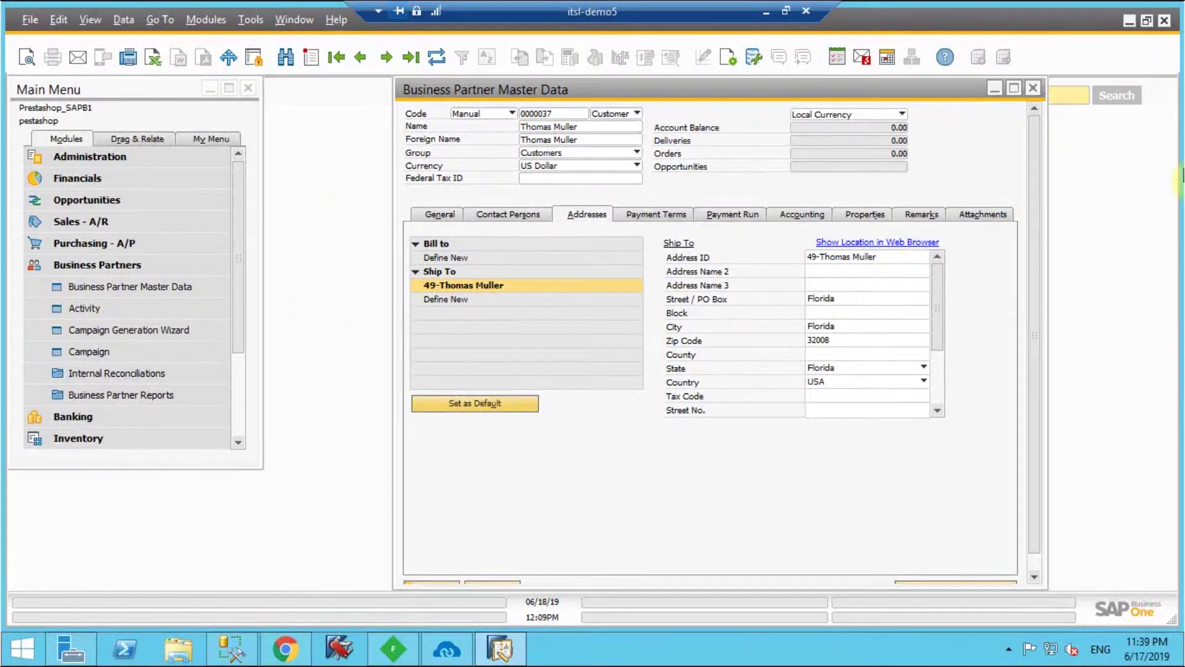
{"action": "left_click", "coordinate": [1034, 90]}
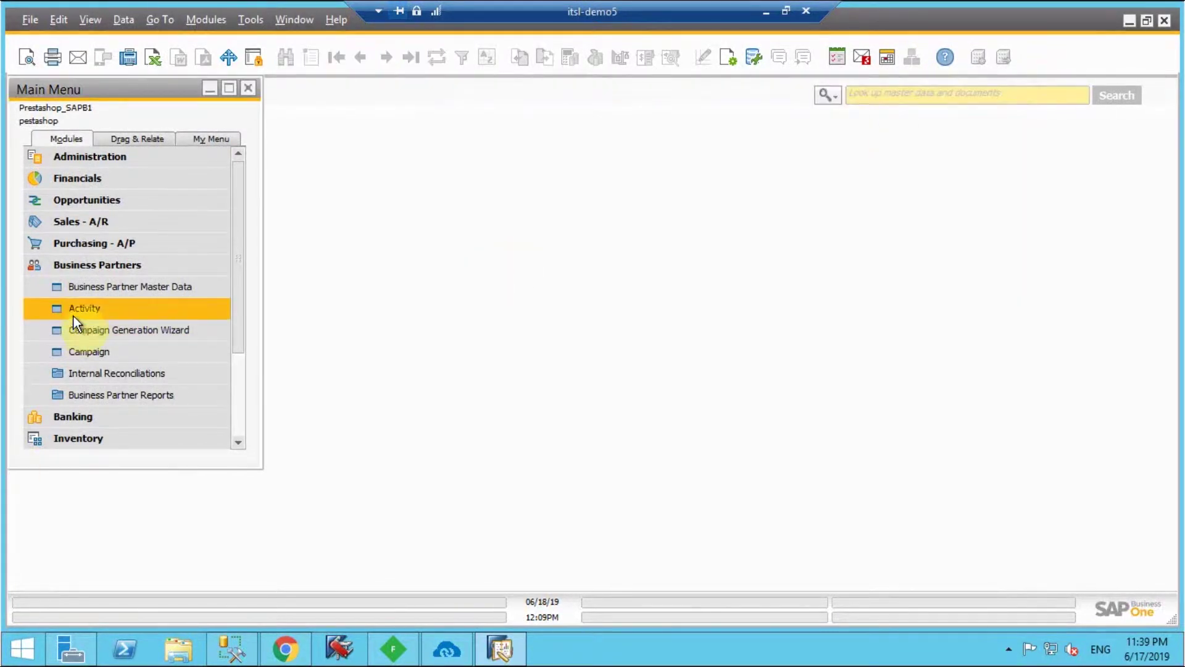
Open Inventory's Item Master Data in Add mode
{"action": "left_click", "coordinate": [98, 272]}
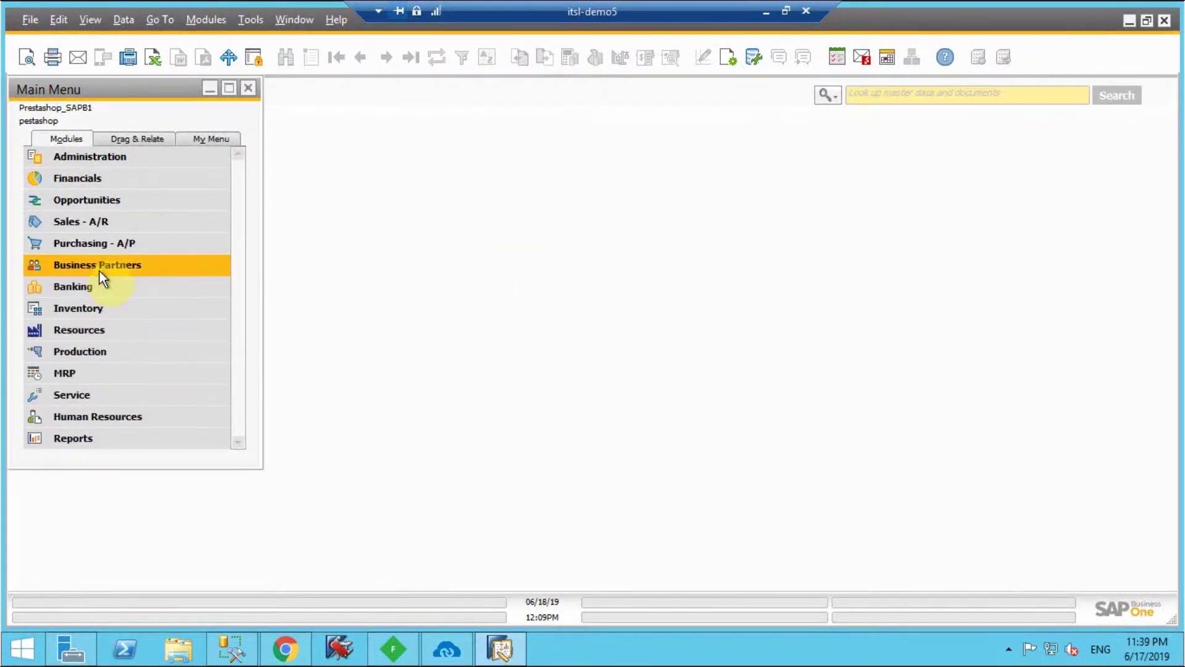
{"action": "left_click", "coordinate": [94, 308]}
{"action": "left_click", "coordinate": [90, 179]}
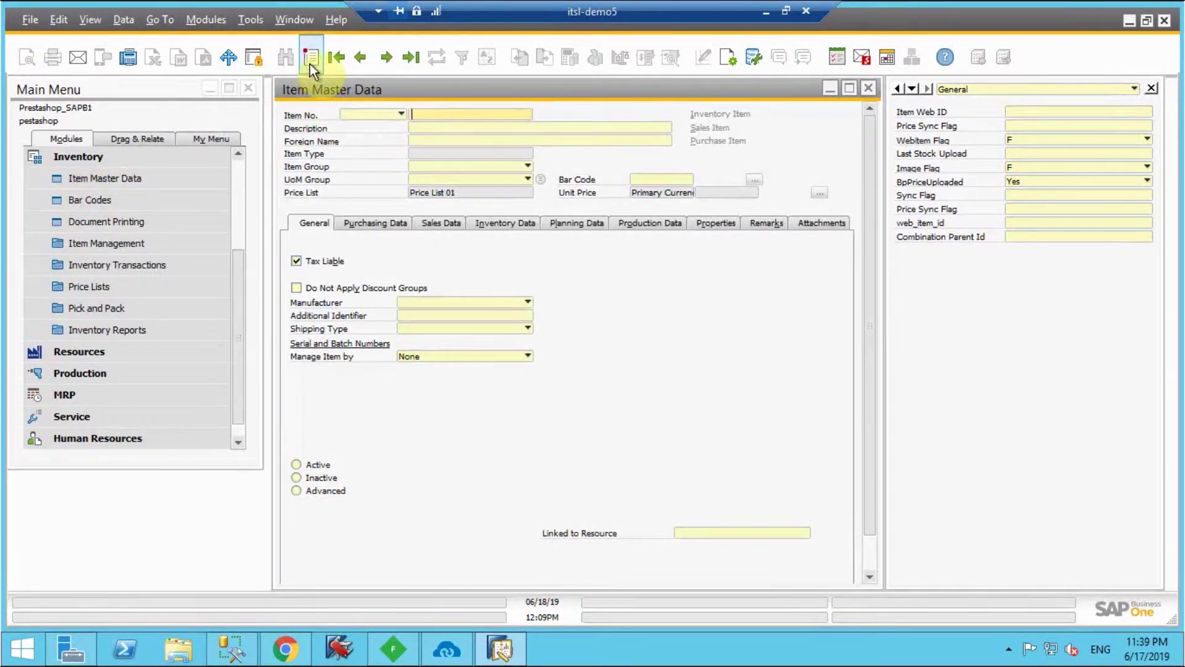
{"action": "left_click", "coordinate": [310, 63]}
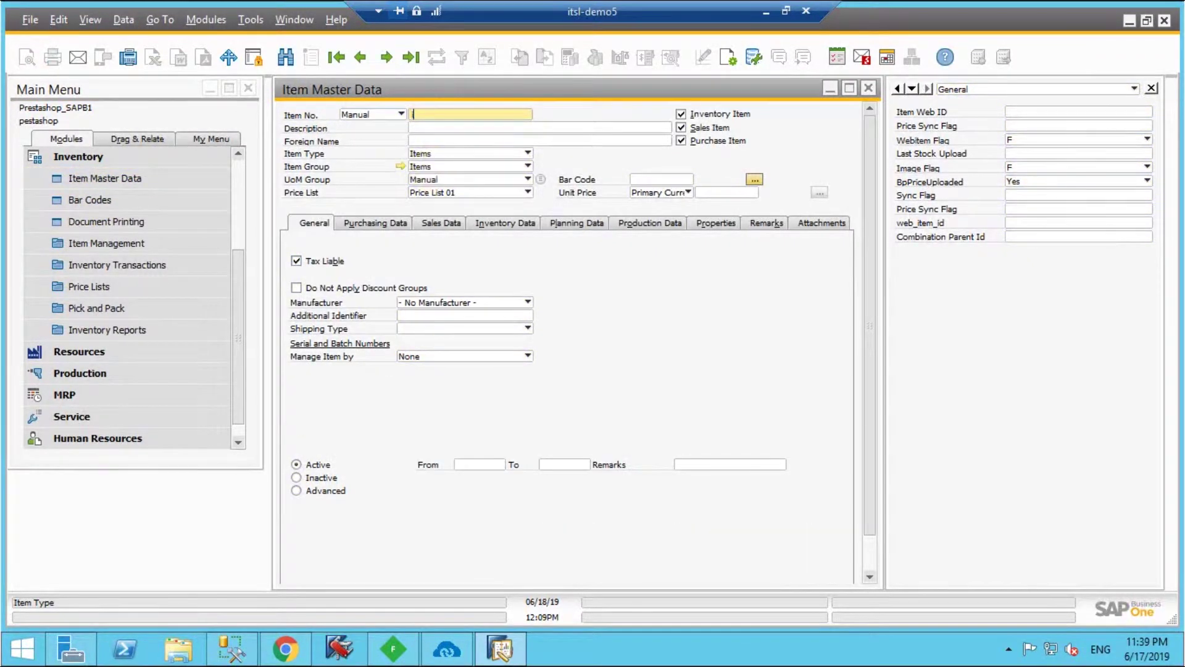
Enter item number it2213, description 'idee sunglass' and unit price 2333
{"action": "type", "text": "it2213"}
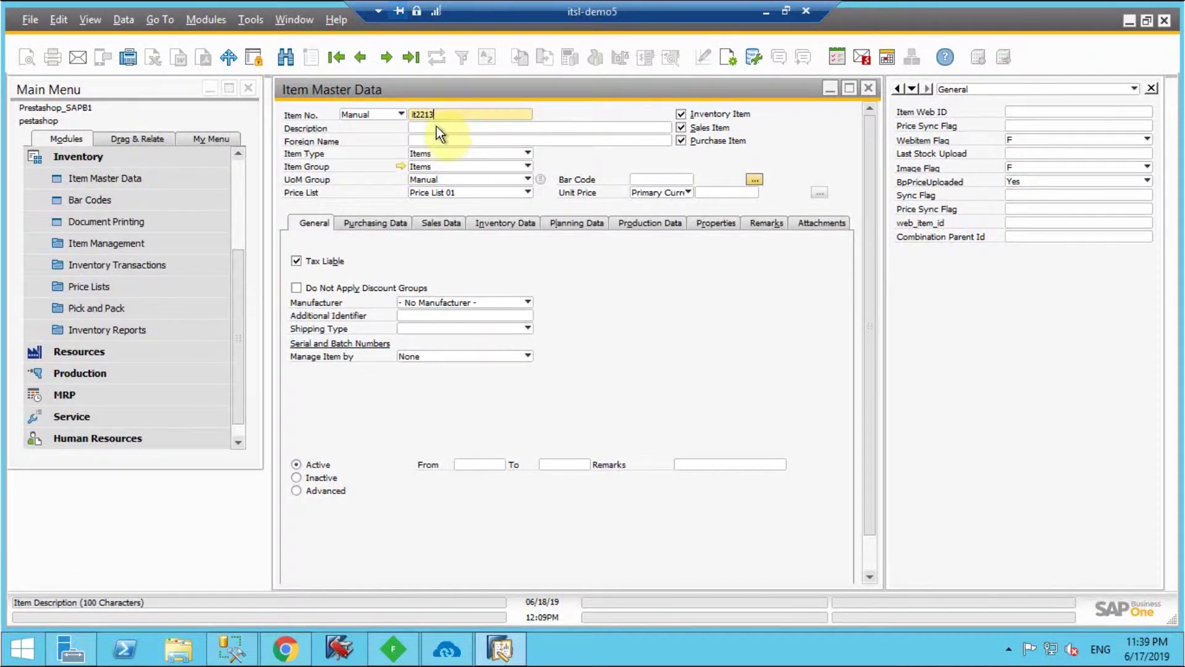
{"action": "left_click", "coordinate": [435, 127]}
{"action": "type", "text": "idee"}
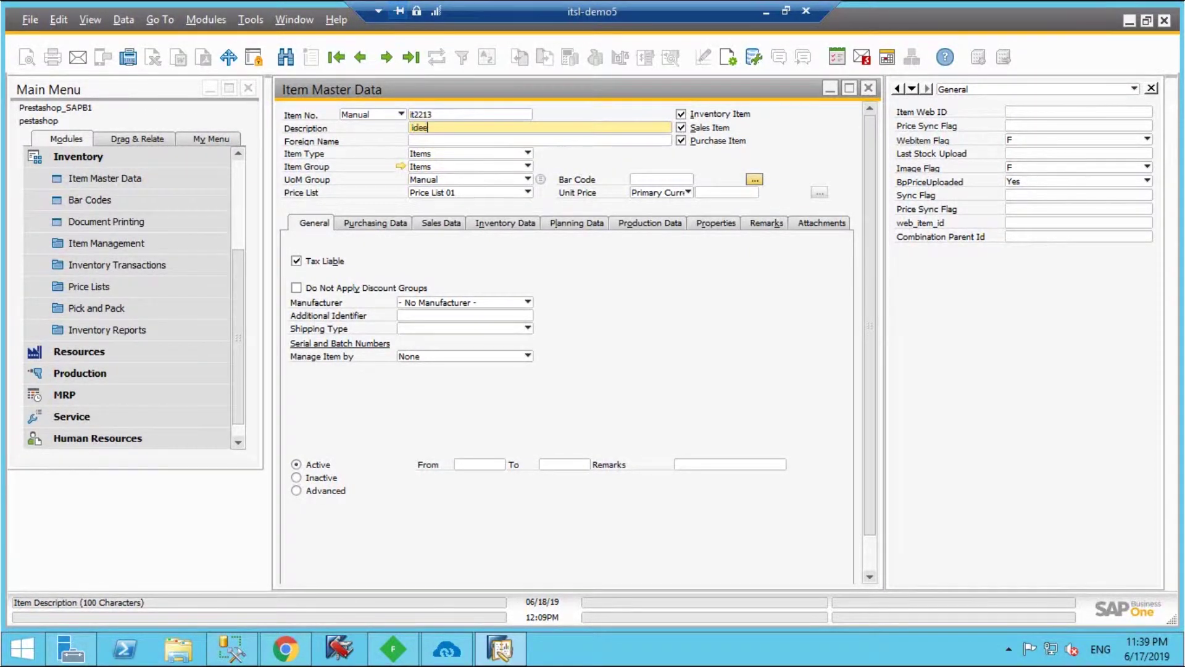
{"action": "type", "text": " sunglass"}
{"action": "left_click", "coordinate": [753, 192]}
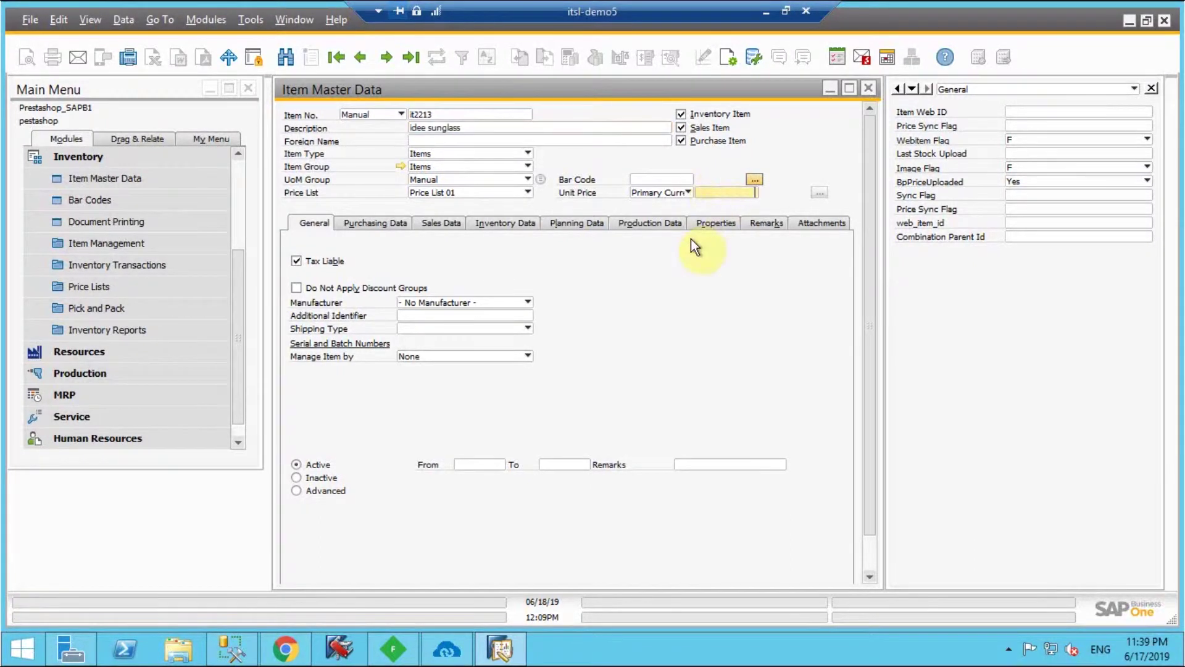
{"action": "type", "text": "2333"}
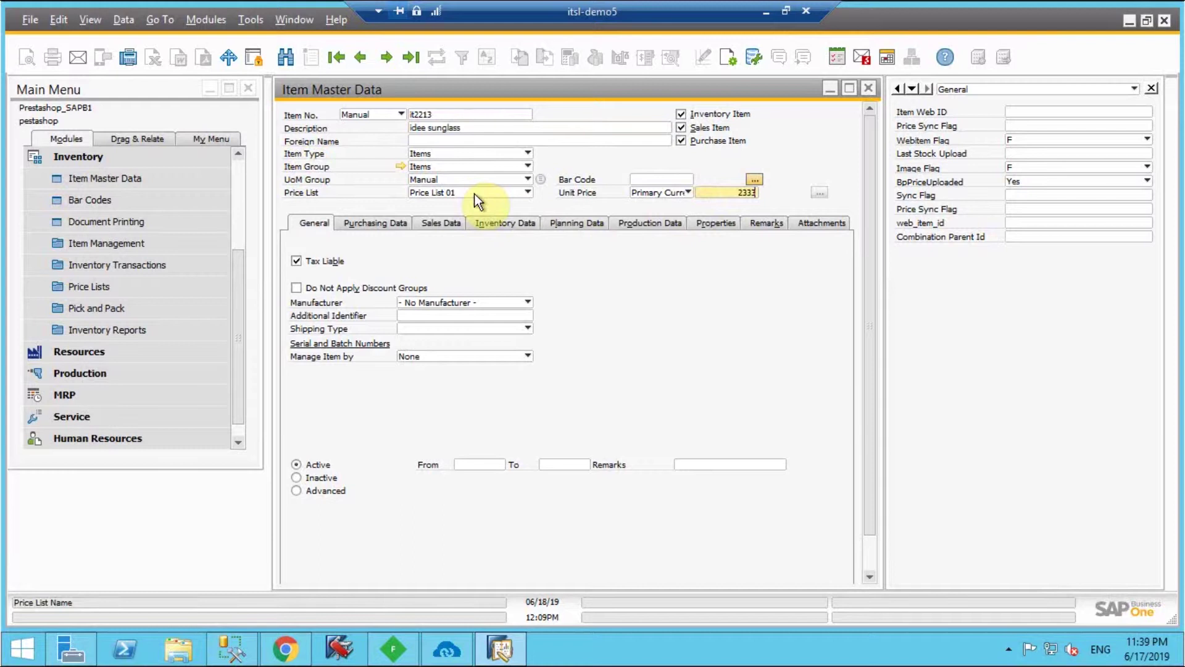
{"action": "left_click", "coordinate": [474, 193]}
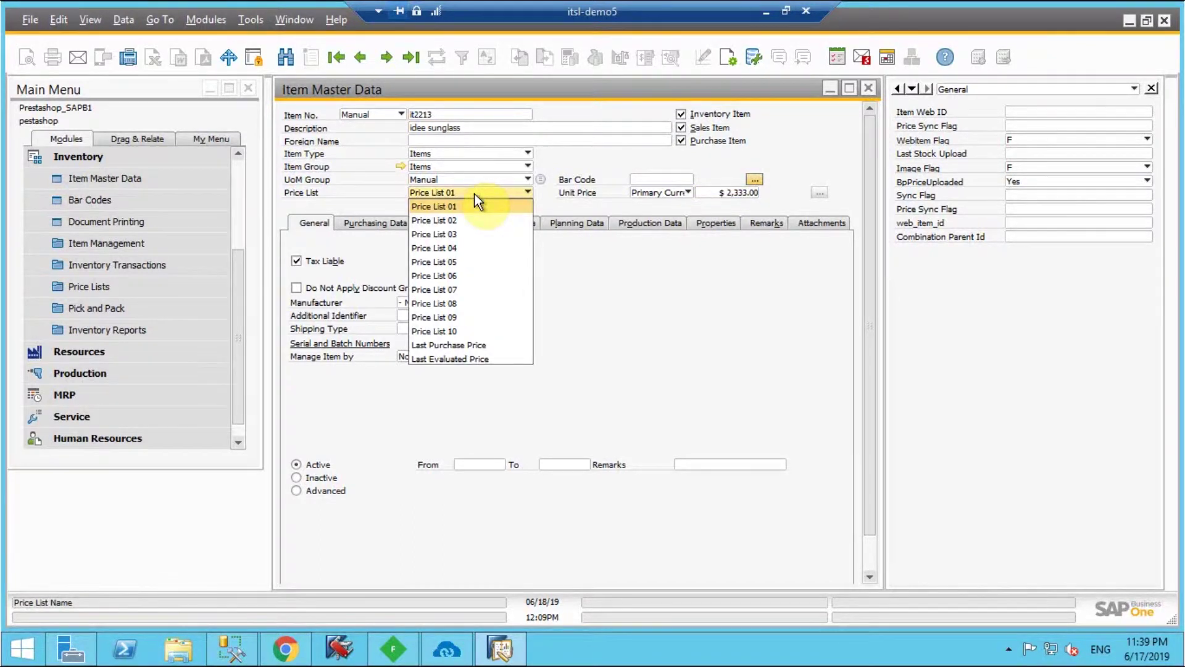
Keep Price List 01 and set sales length 1", width 1, height 1 and weight 1
{"action": "left_click", "coordinate": [474, 201]}
{"action": "left_click", "coordinate": [453, 220]}
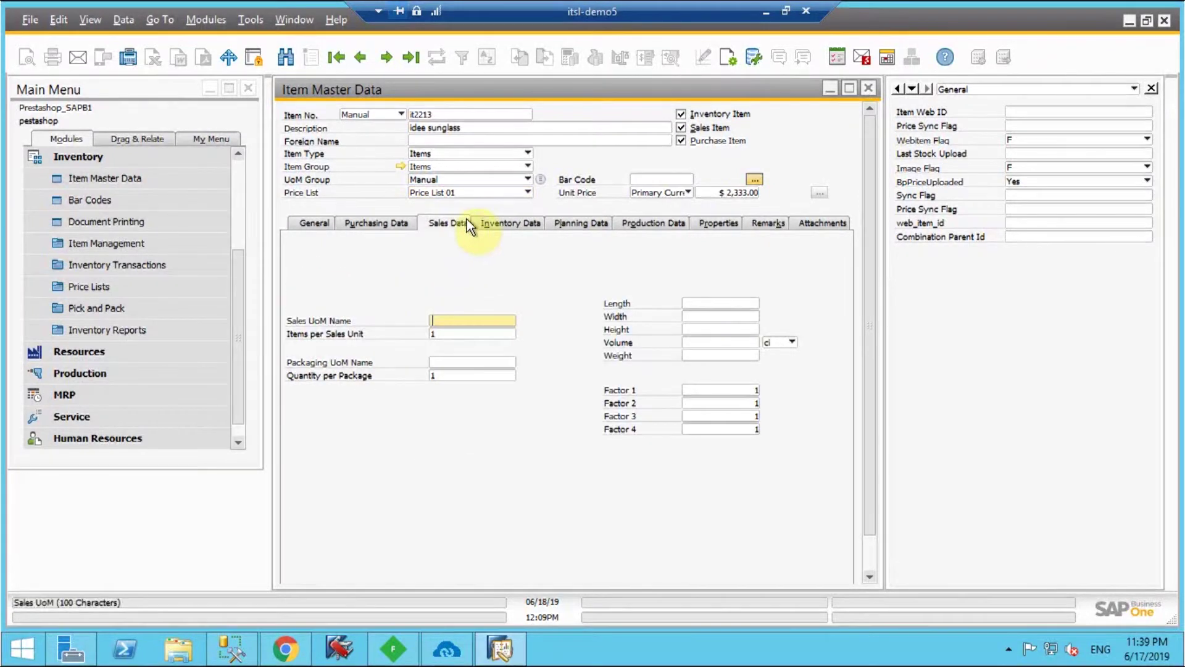
{"action": "left_click", "coordinate": [691, 303]}
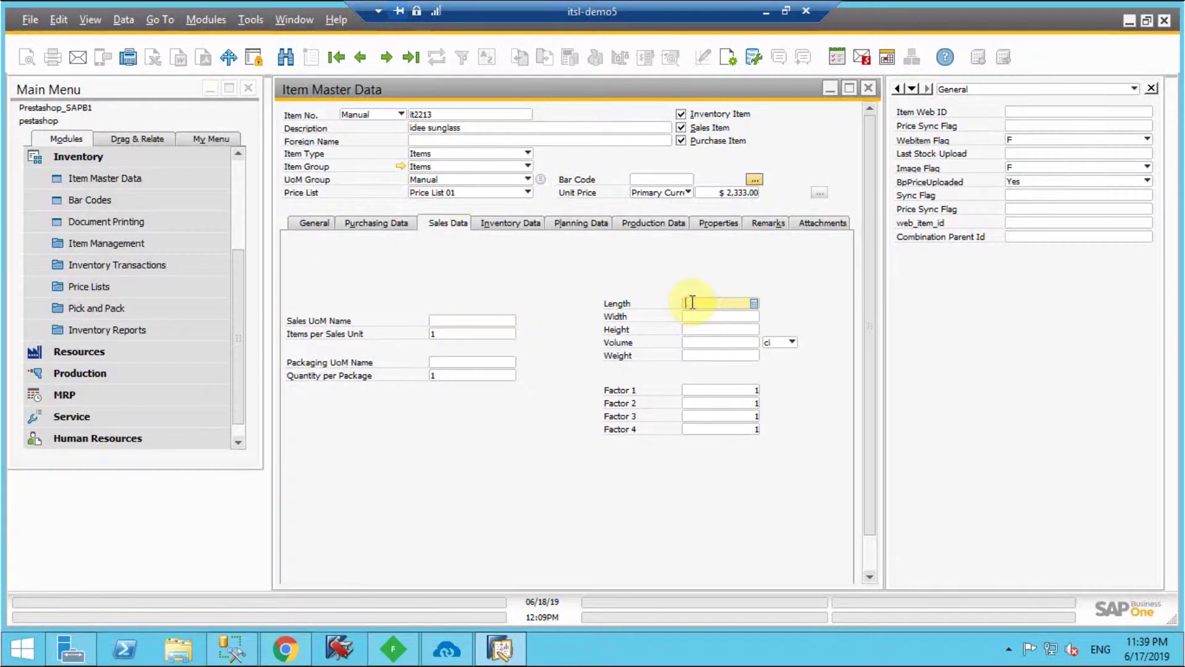
{"action": "type", "text": "1\""}
{"action": "left_click", "coordinate": [706, 316]}
{"action": "type", "text": "1"}
{"action": "left_click", "coordinate": [712, 329]}
{"action": "type", "text": "1"}
{"action": "left_click", "coordinate": [701, 339]}
{"action": "left_click", "coordinate": [714, 356]}
{"action": "type", "text": "1"}
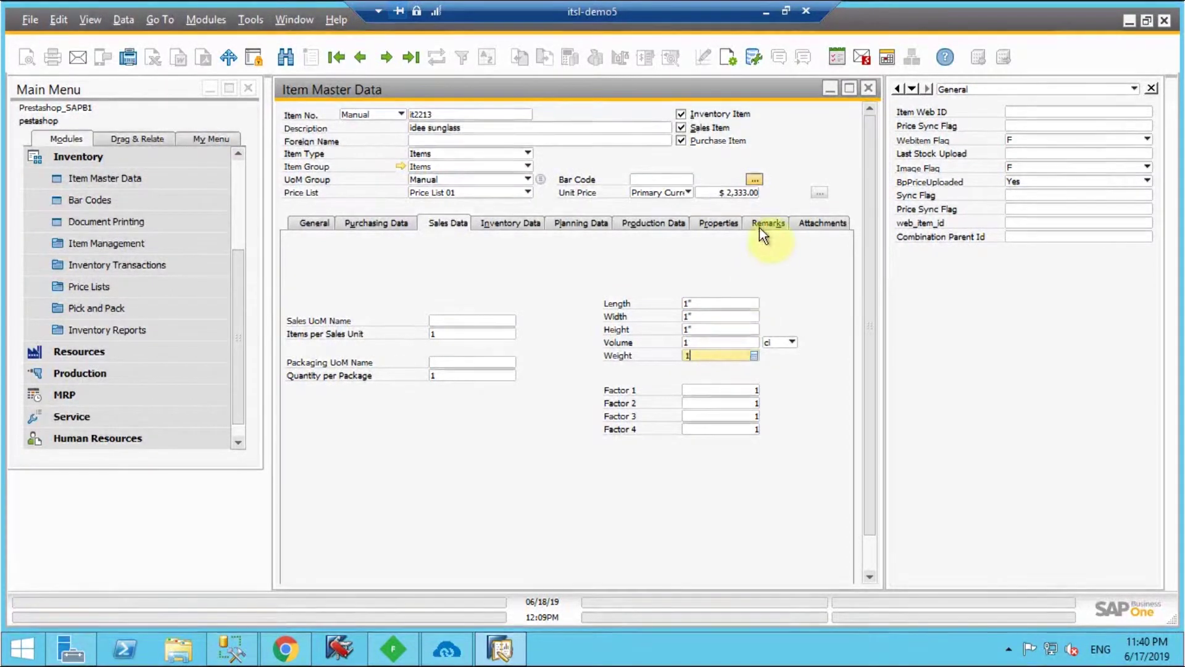
Paste 'idee sunglass' into Remarks and add the item it2213
{"action": "left_click", "coordinate": [760, 227]}
{"action": "type", "text": "idee sunglass"}
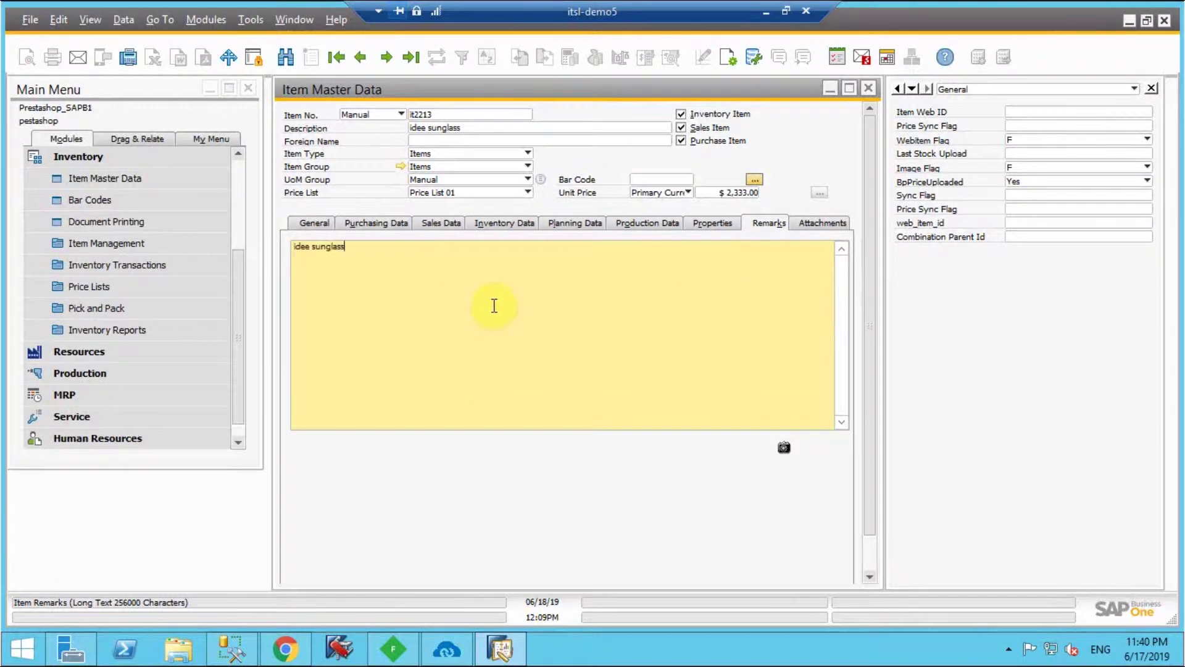
{"action": "scroll", "coordinate": [861, 407], "scroll_direction": "down", "scroll_amount": 1}
{"action": "left_click", "coordinate": [851, 523]}
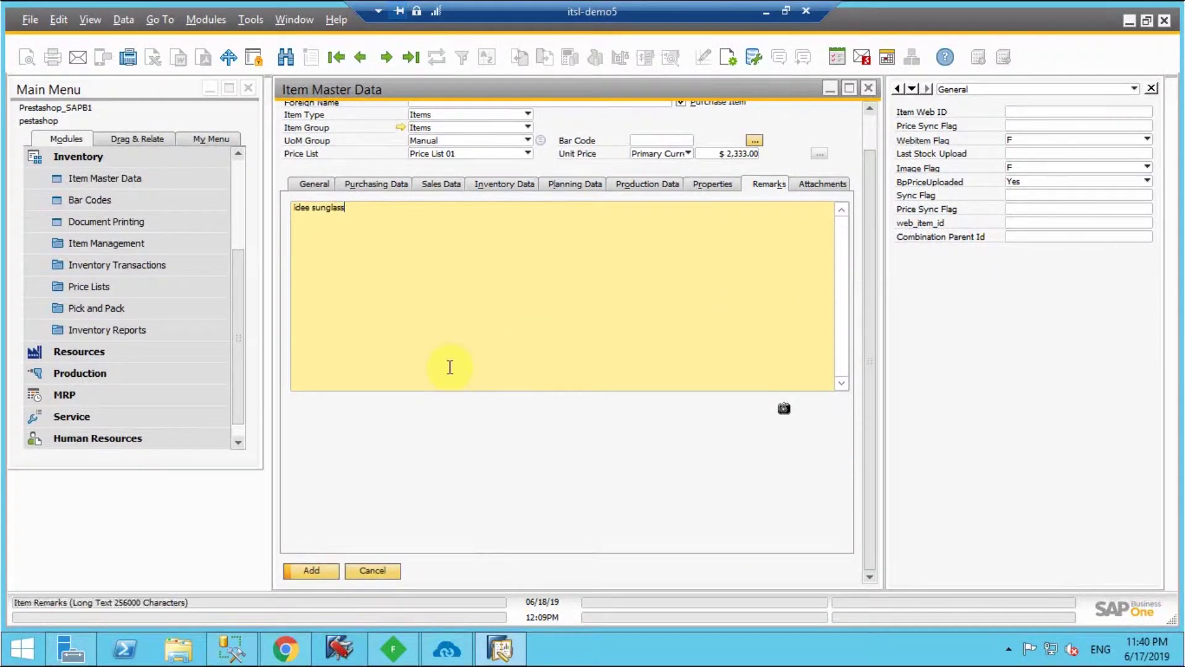
{"action": "left_click", "coordinate": [325, 568]}
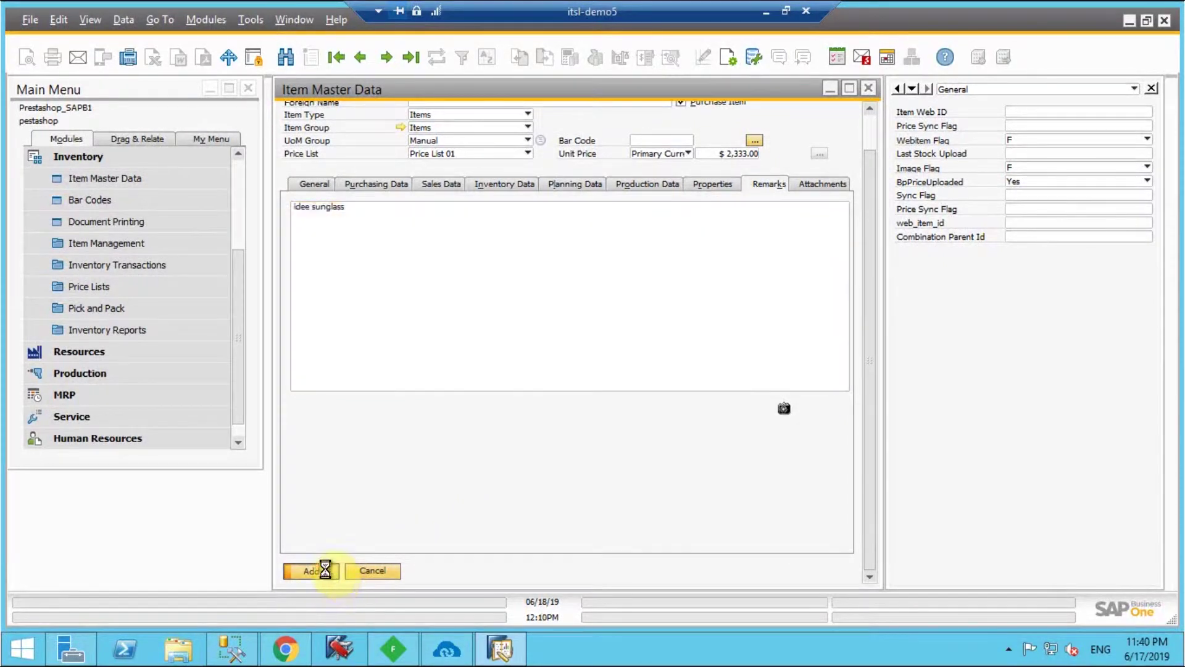
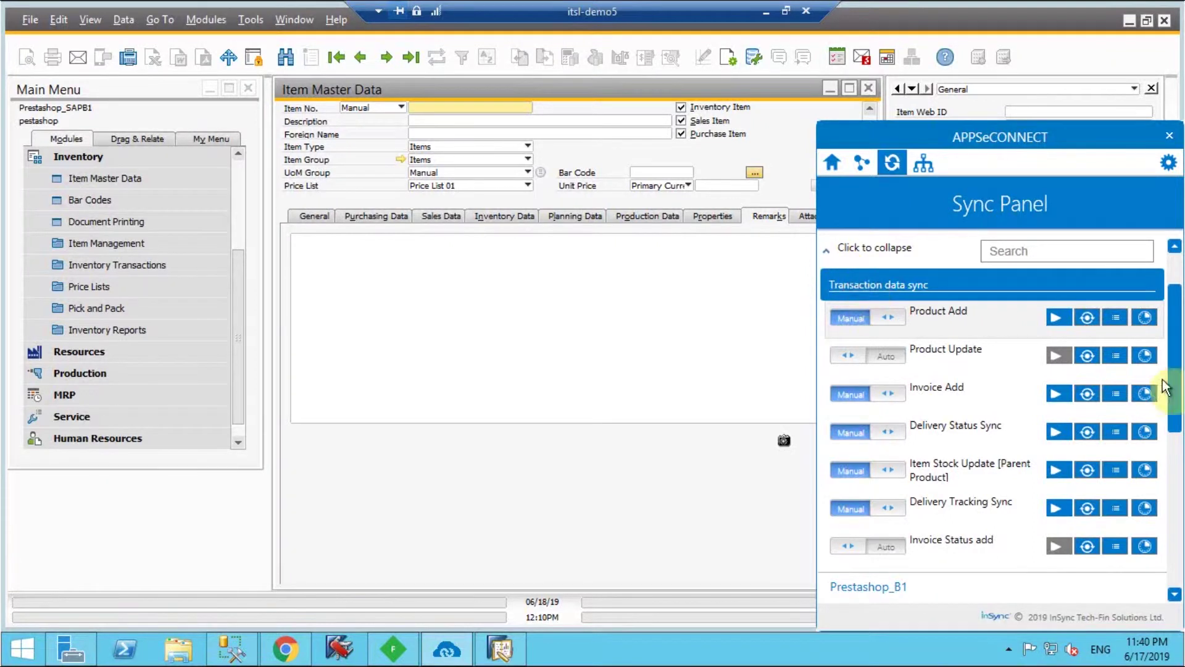
Scroll the APPSeCONNECT Sync Panel up to the Prestashop_B1 transaction syncs, showing Product Add on Manual
{"action": "scroll", "coordinate": [904, 364], "scroll_direction": "up", "scroll_amount": 2}
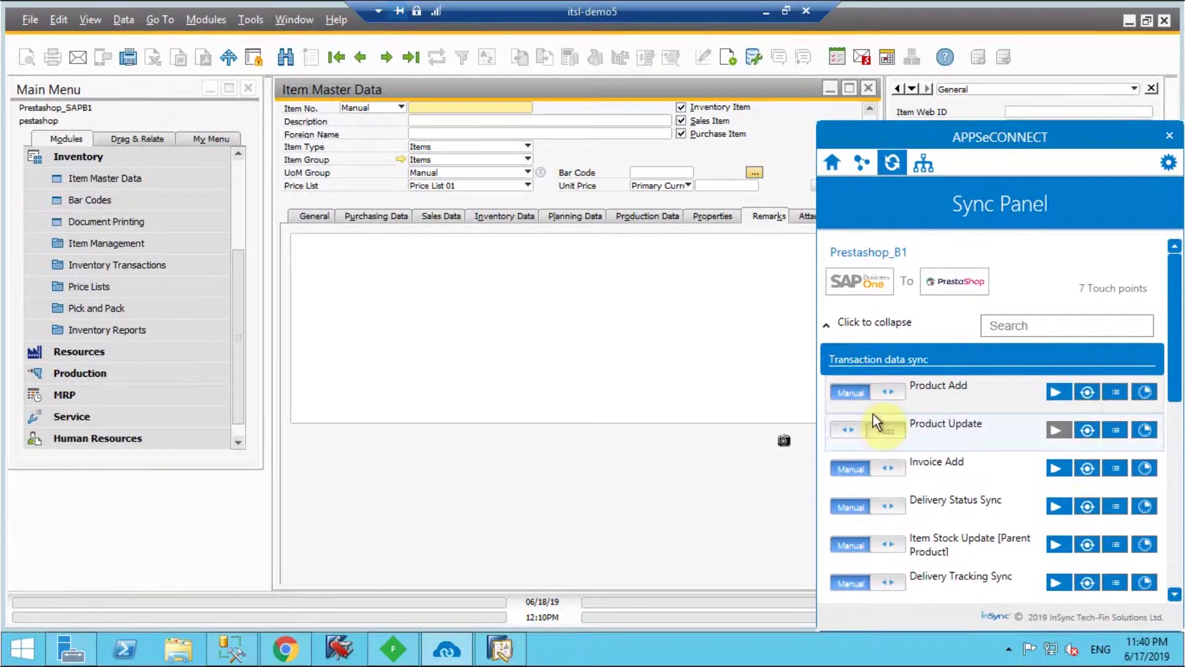
Run the Product Add sync for Prestashop_B1 and review its sync schedule
{"action": "left_click", "coordinate": [1058, 392]}
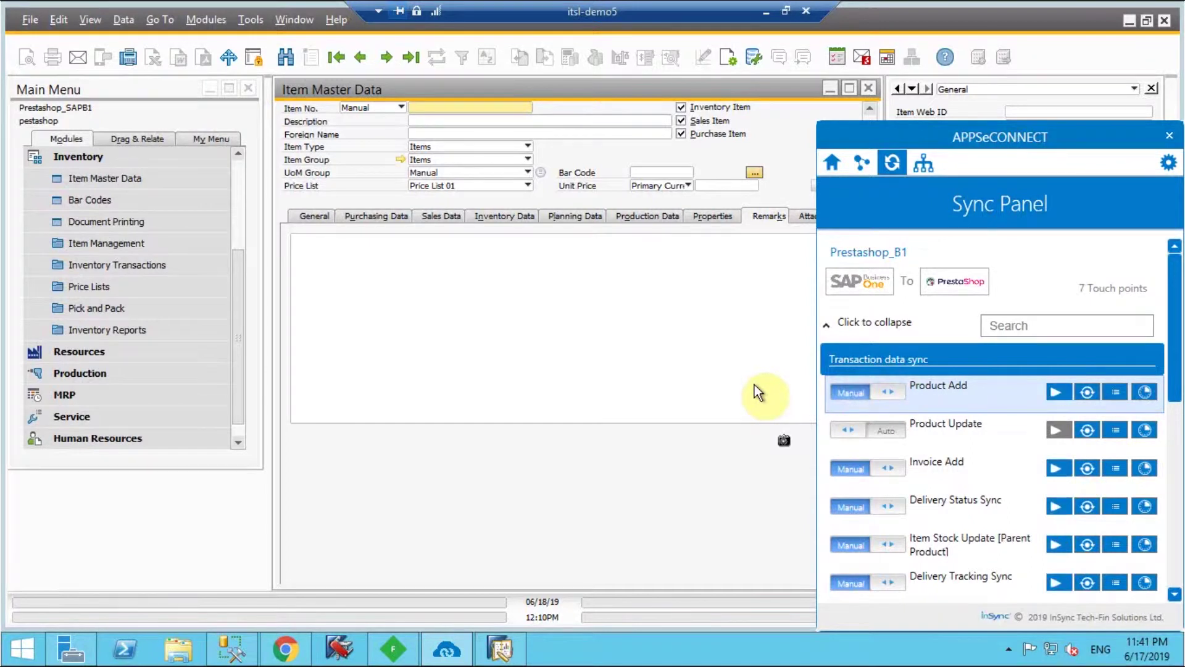
{"action": "left_click", "coordinate": [846, 395]}
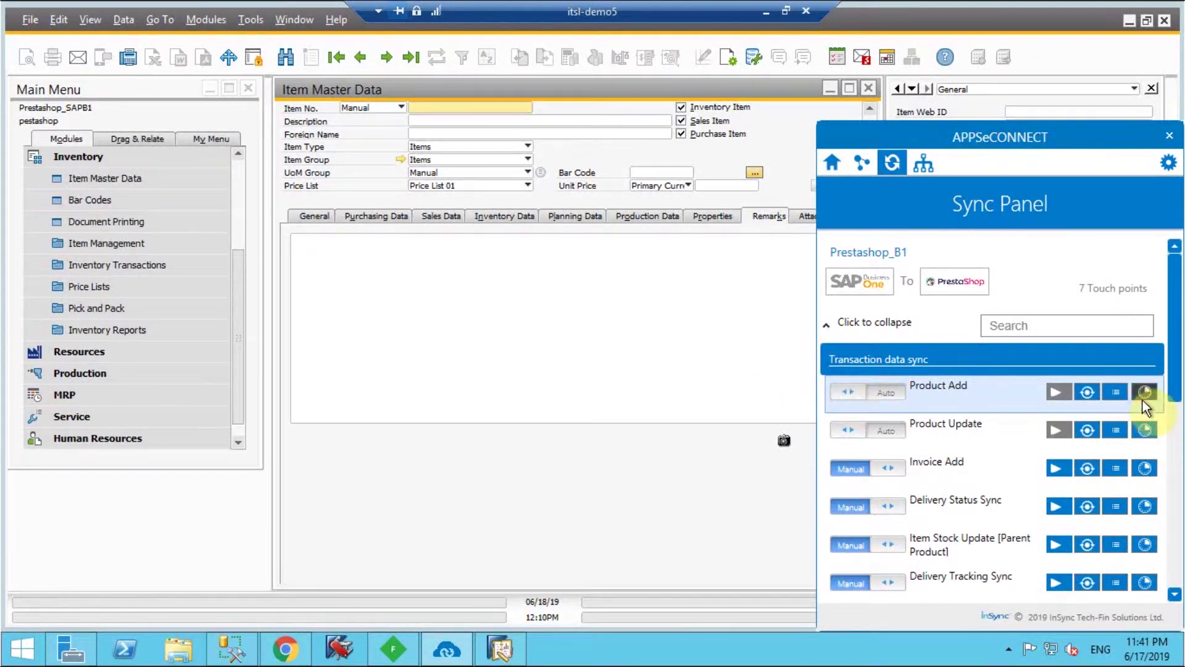
{"action": "left_click", "coordinate": [1144, 392]}
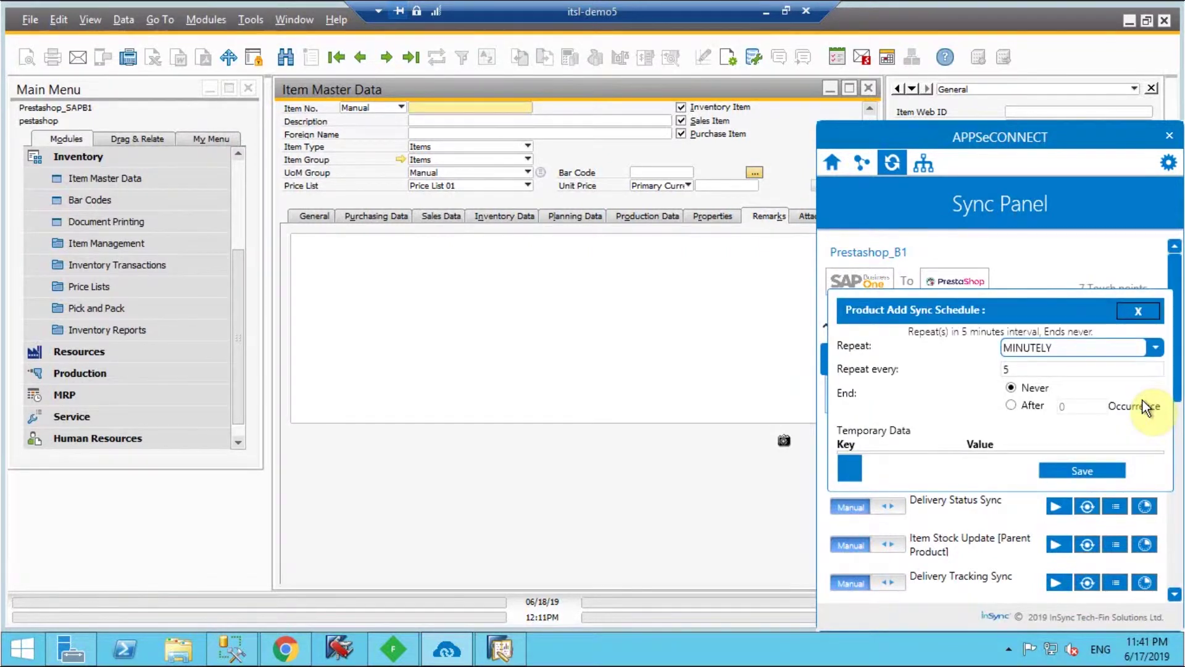
{"action": "left_click", "coordinate": [1134, 313]}
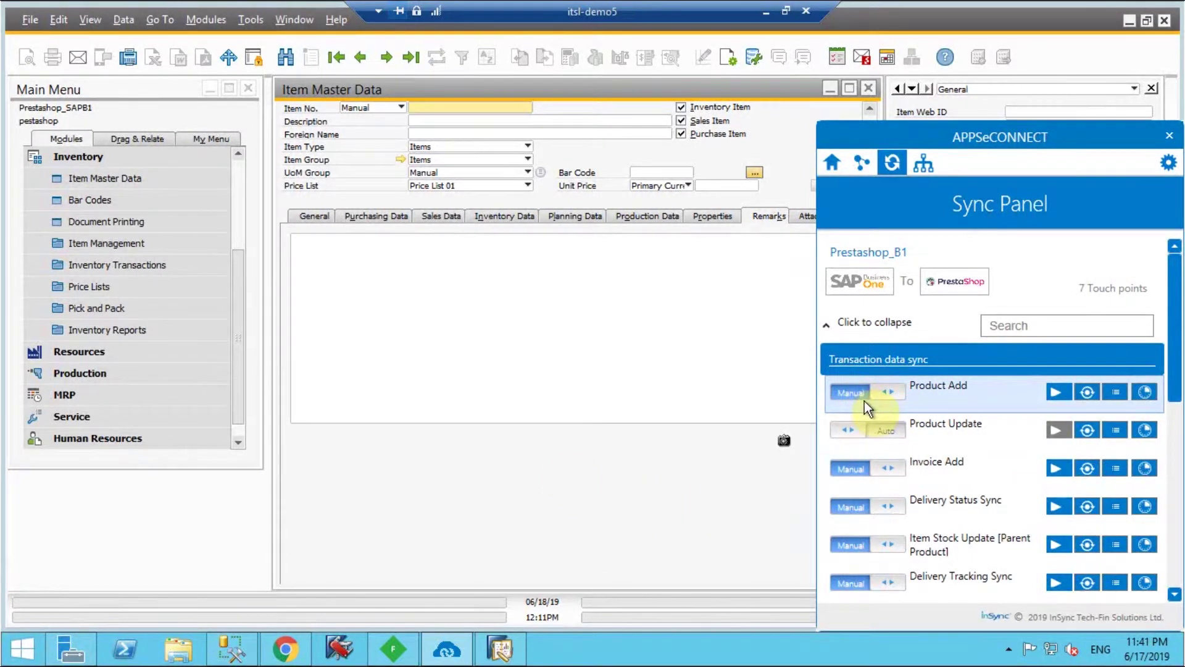
Confirm in the Product Add transaction log that item it2213 synced successfully as product 65
{"action": "left_click", "coordinate": [1088, 393]}
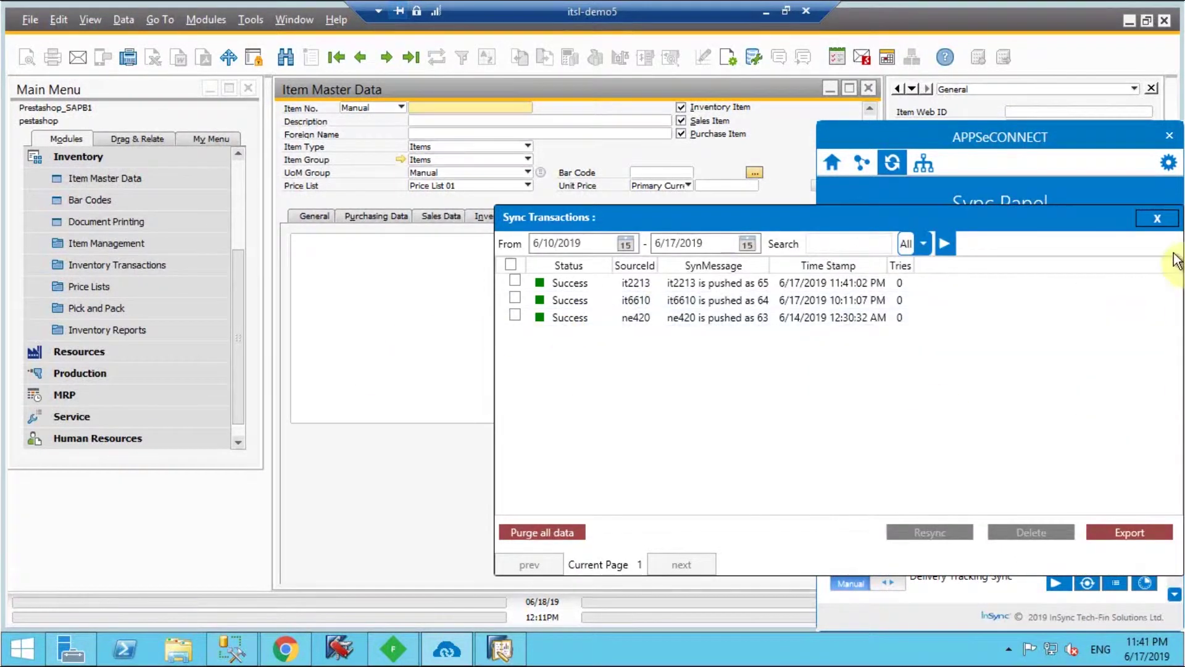
{"action": "left_click", "coordinate": [1157, 219]}
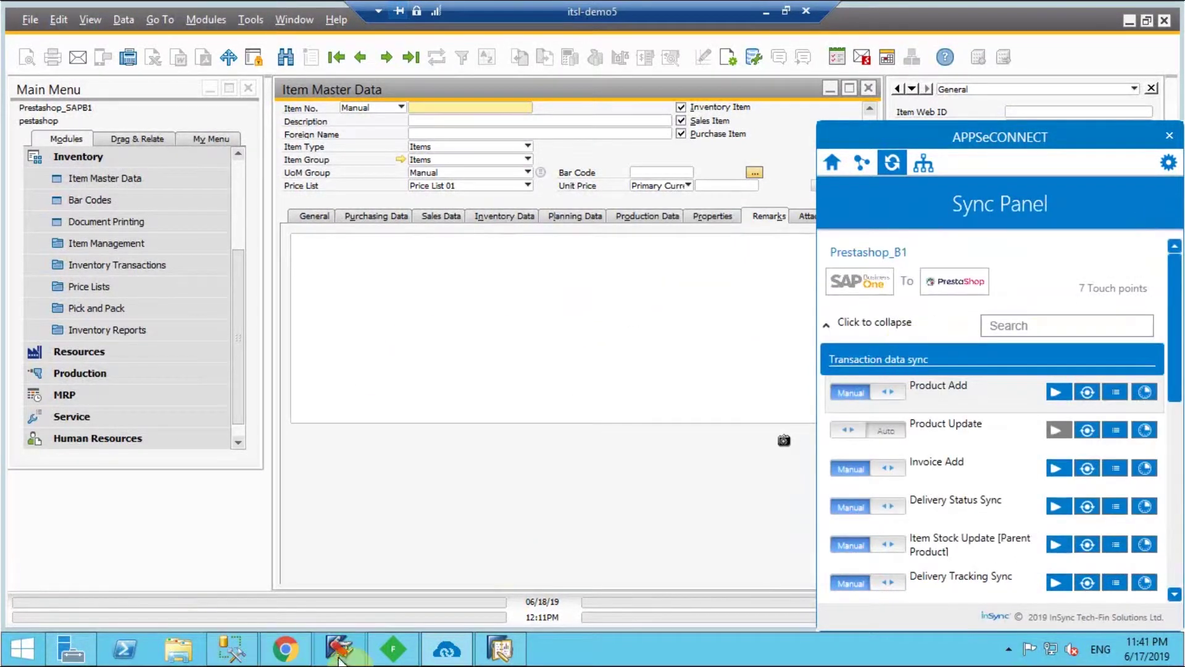
{"action": "left_click", "coordinate": [284, 653]}
Filter the PrestaShop catalogue products by name 'idee' and open idee sunglass for editing
{"action": "left_click", "coordinate": [73, 9]}
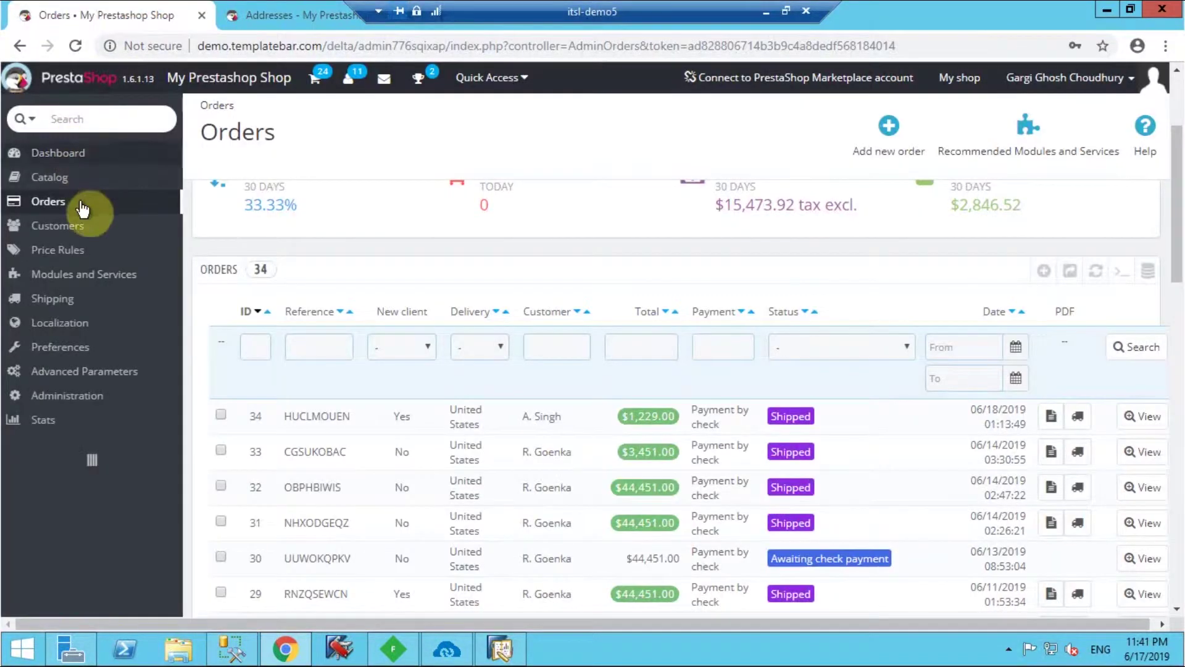
{"action": "mouse_move", "coordinate": [70, 242]}
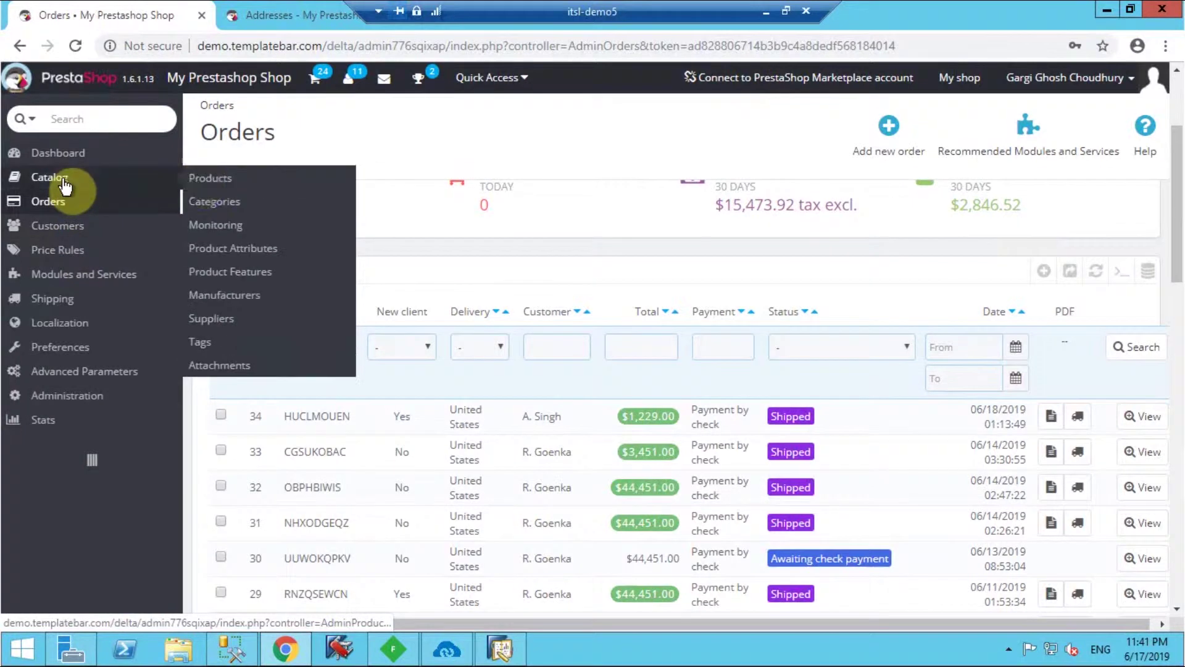
{"action": "left_click", "coordinate": [195, 179]}
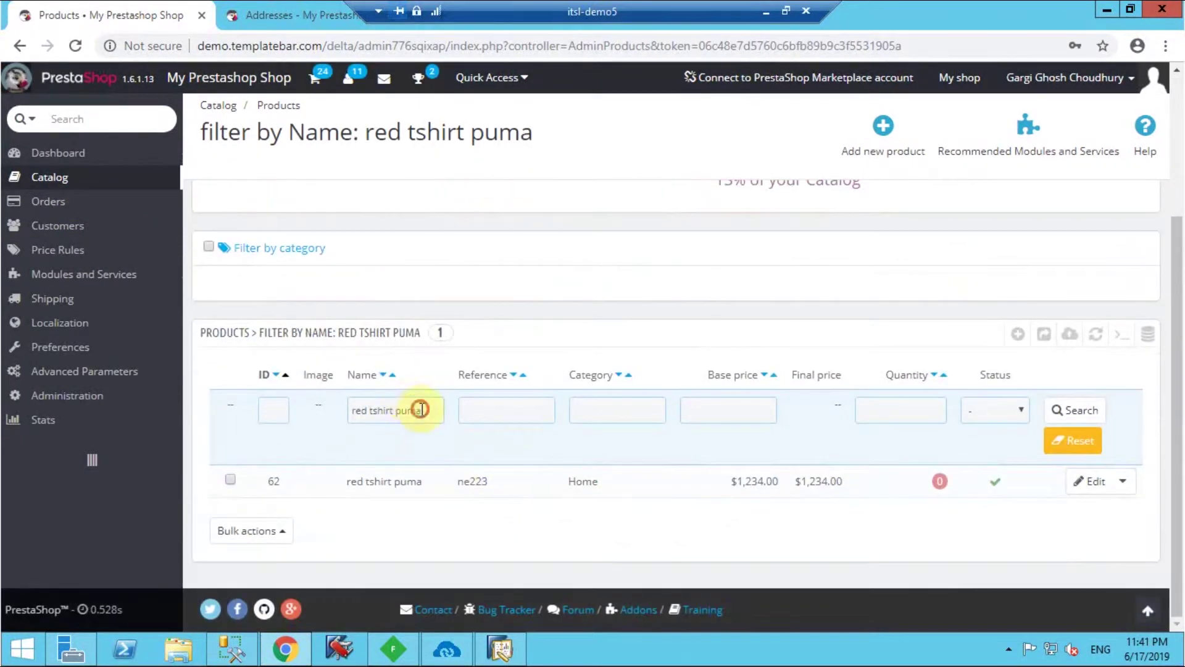
{"action": "left_click_drag", "start_coordinate": [420, 410], "coordinate": [251, 411]}
{"action": "type", "text": "idee"}
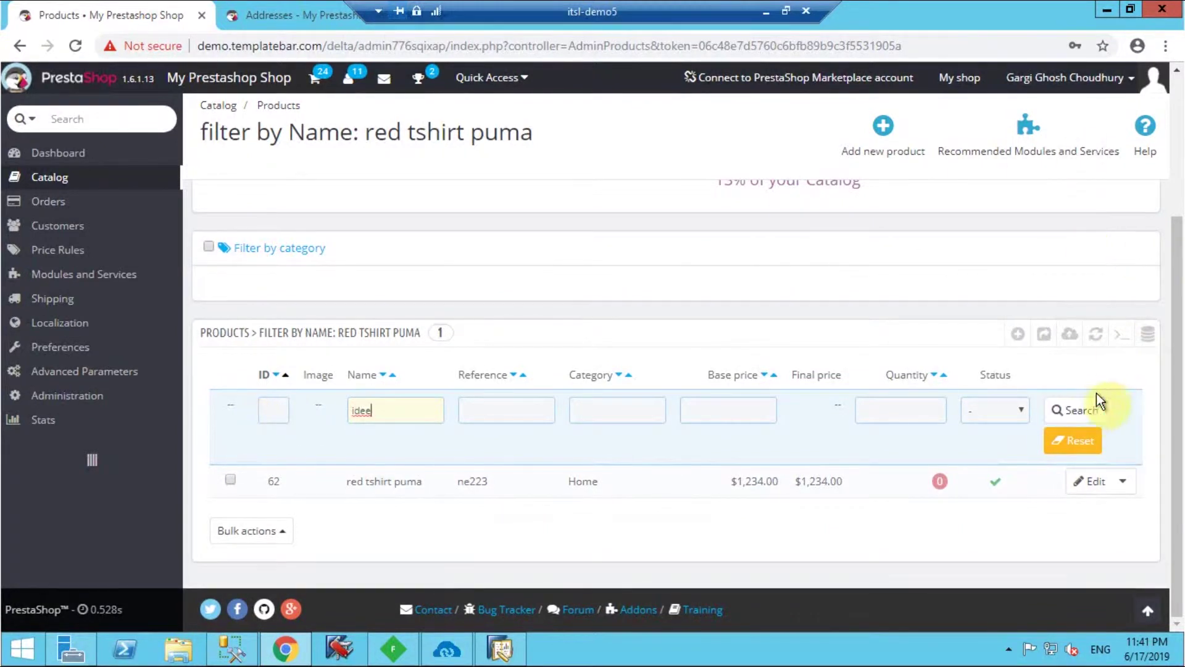
{"action": "left_click", "coordinate": [1087, 411]}
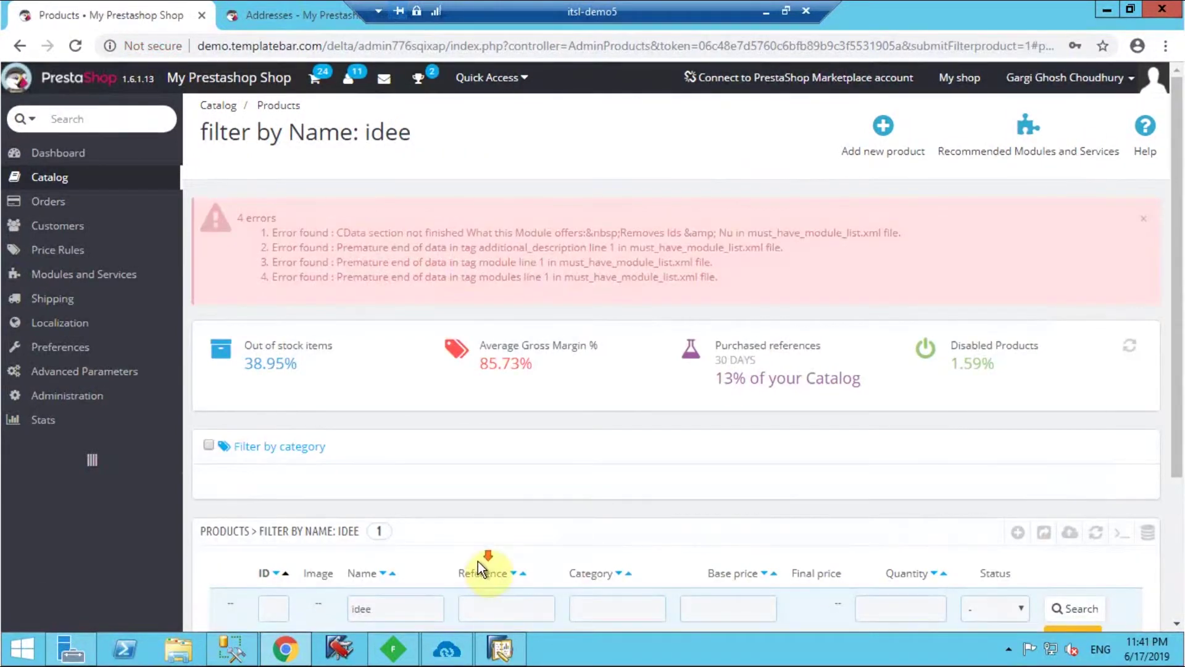
{"action": "scroll", "coordinate": [477, 562], "scroll_direction": "down", "scroll_amount": 3}
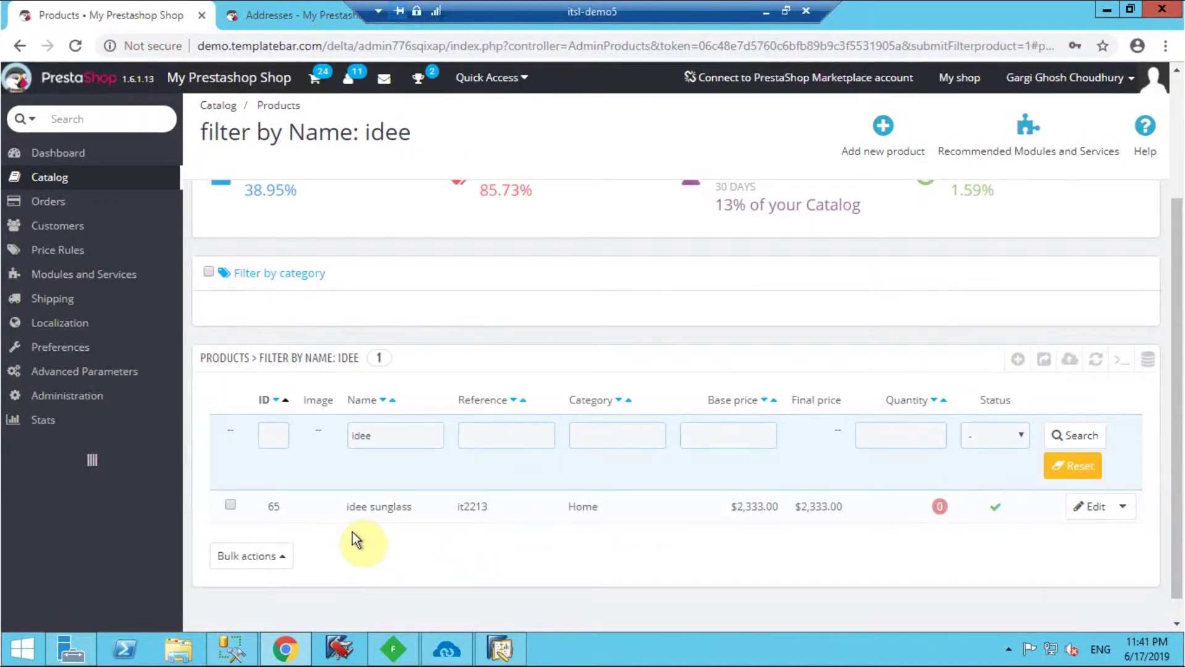
{"action": "left_click", "coordinate": [378, 518]}
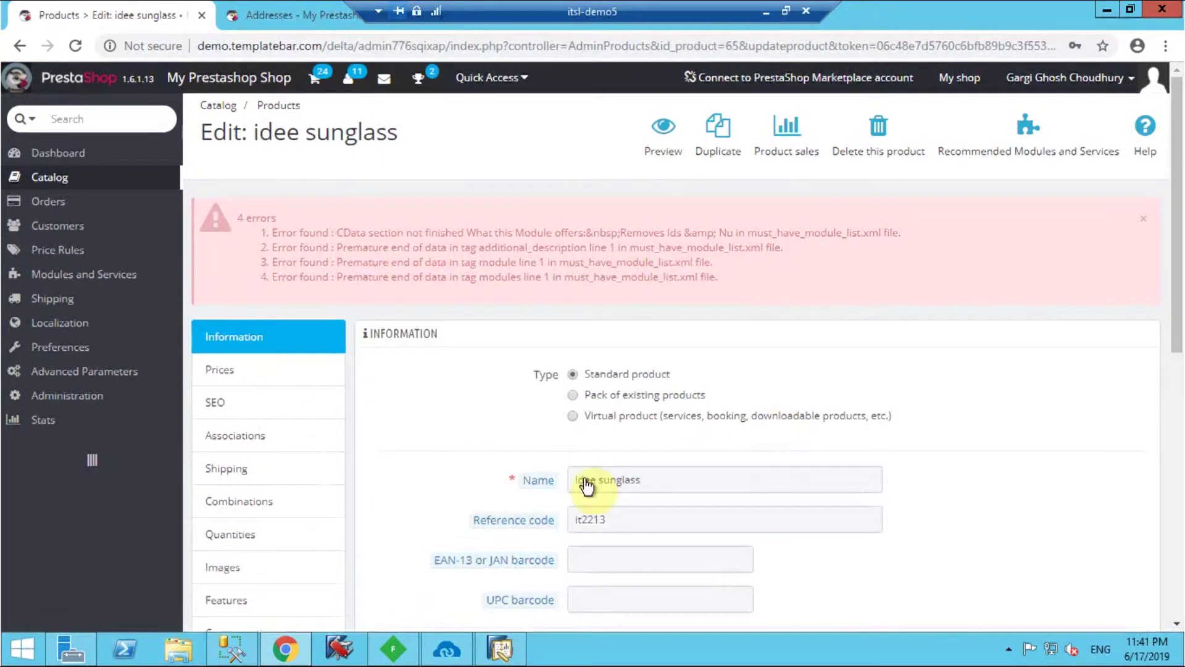
Review idee sunglass's Prices settings showing the $2333 retail price, No Tax
{"action": "scroll", "coordinate": [704, 476], "scroll_direction": "down", "scroll_amount": 7}
{"action": "scroll", "coordinate": [701, 477], "scroll_direction": "down", "scroll_amount": 4}
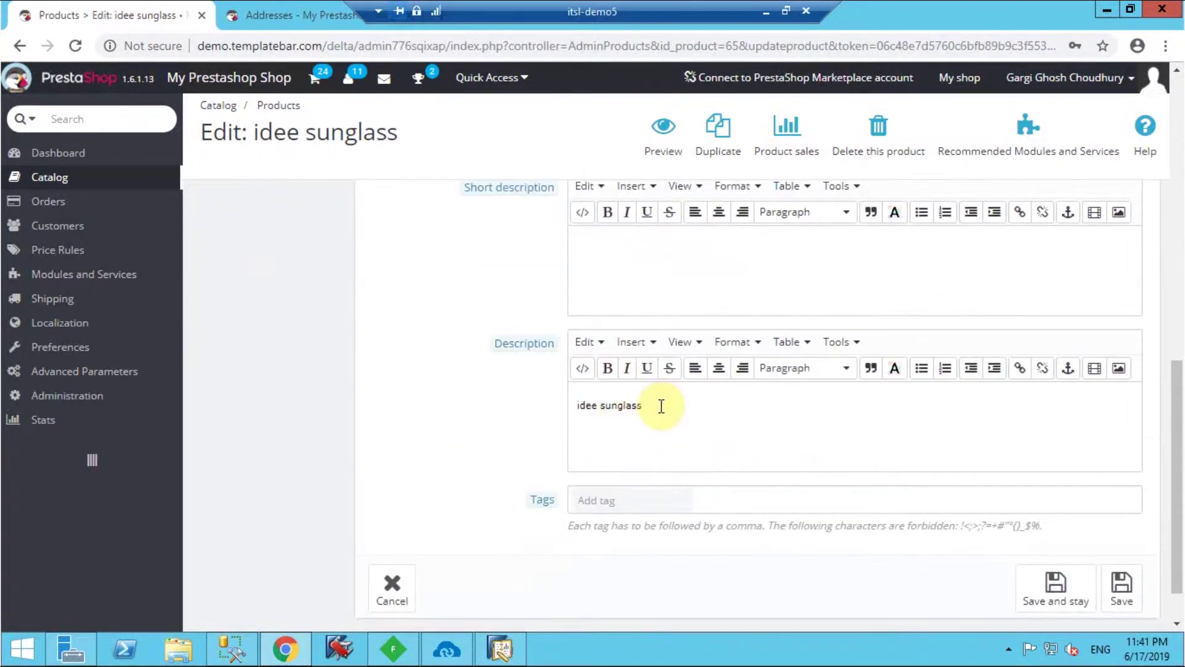
{"action": "scroll", "coordinate": [663, 432], "scroll_direction": "up", "scroll_amount": 11}
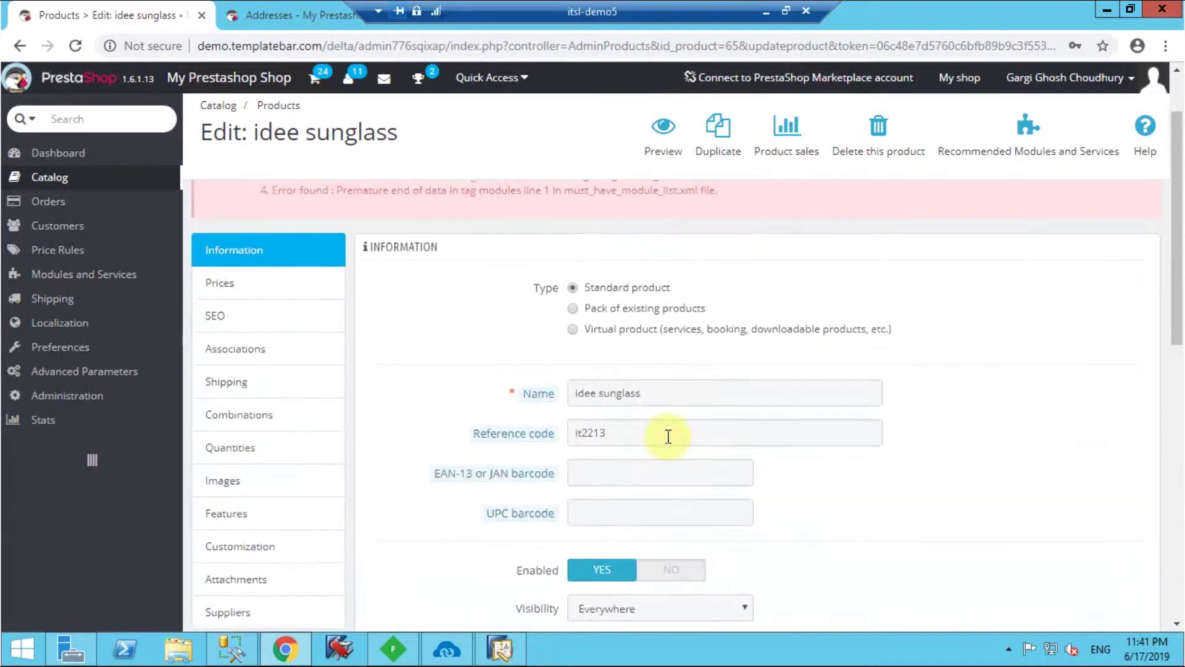
{"action": "left_click", "coordinate": [255, 292]}
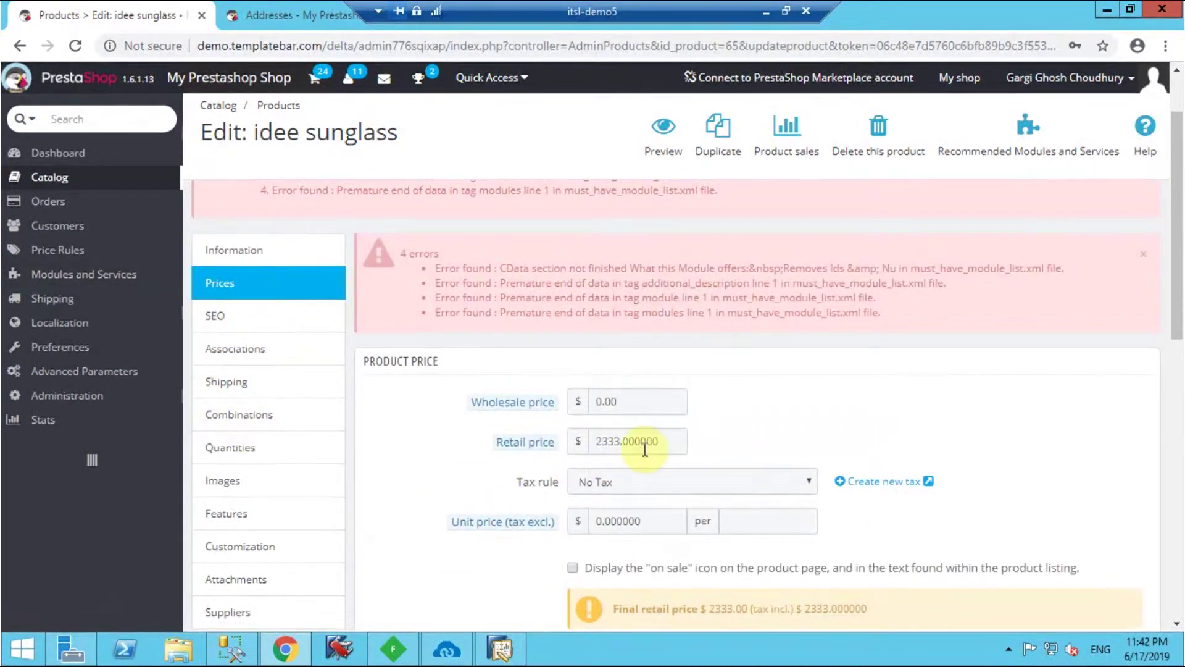
{"action": "scroll", "coordinate": [397, 469], "scroll_direction": "up", "scroll_amount": 2}
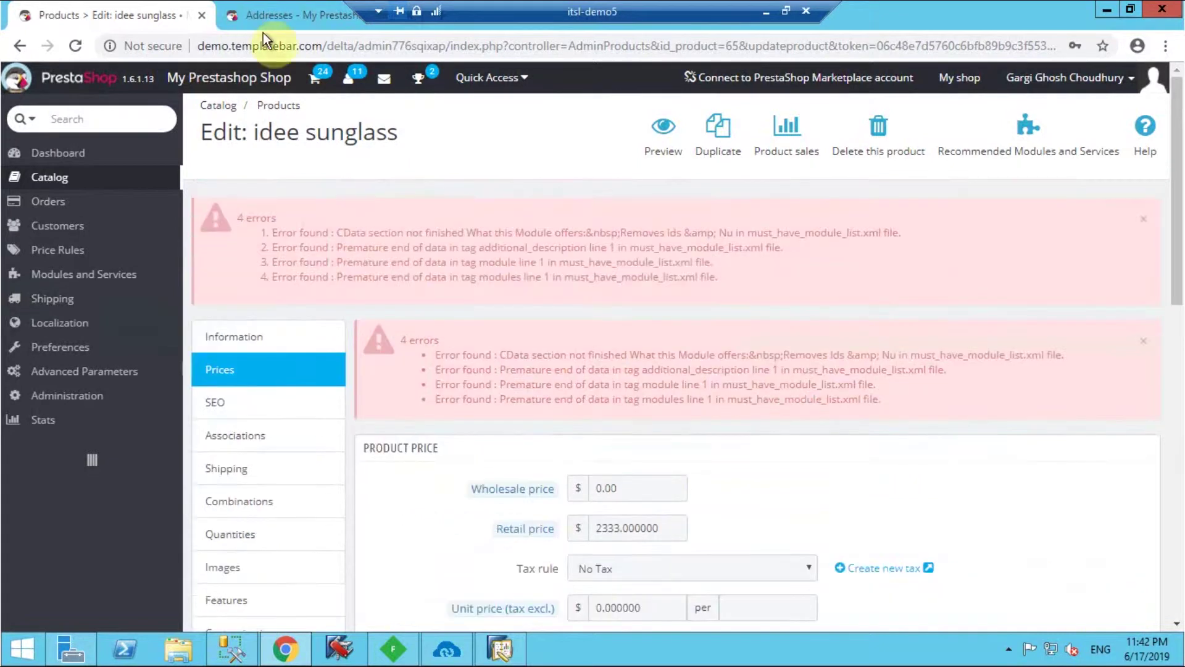
{"action": "left_click", "coordinate": [264, 18]}
Search the storefront for 'idee' and find idee sunglass at $2,333.00, out of stock
{"action": "left_click", "coordinate": [529, 211]}
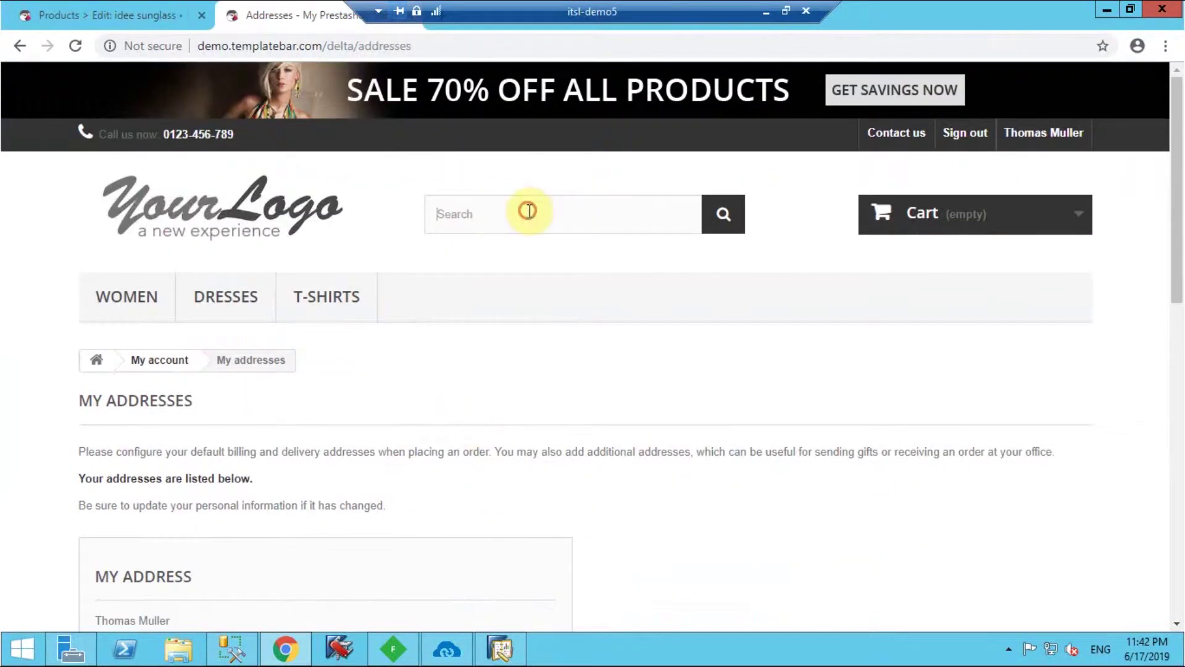
{"action": "type", "text": "idee"}
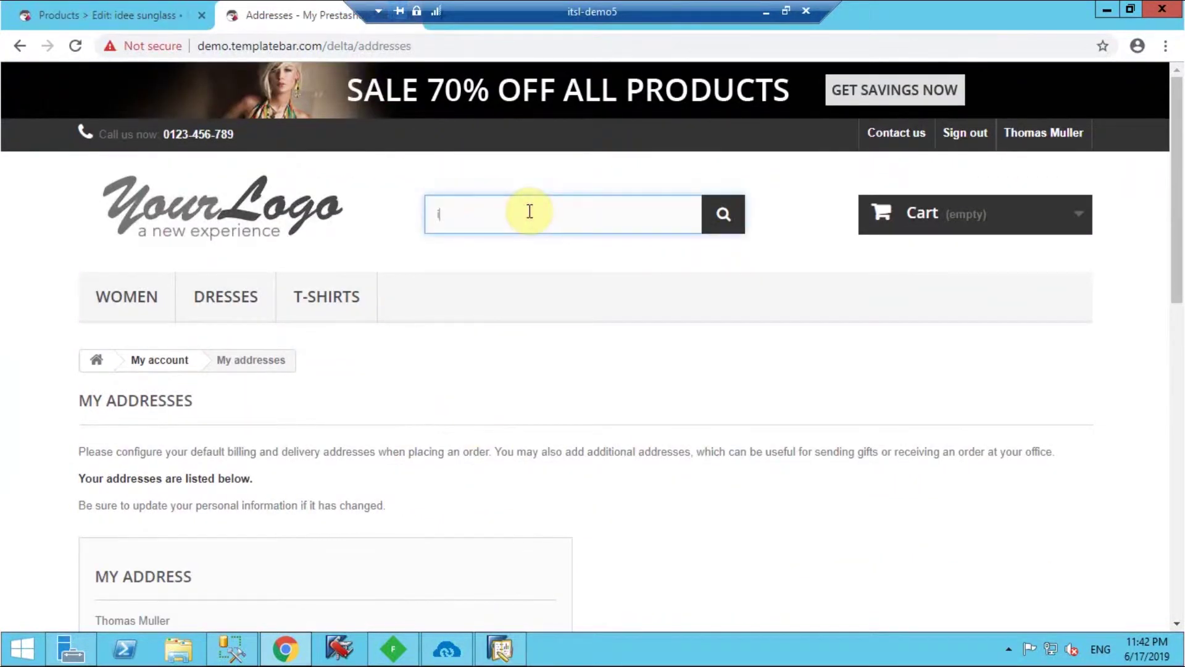
{"action": "key", "text": "Return"}
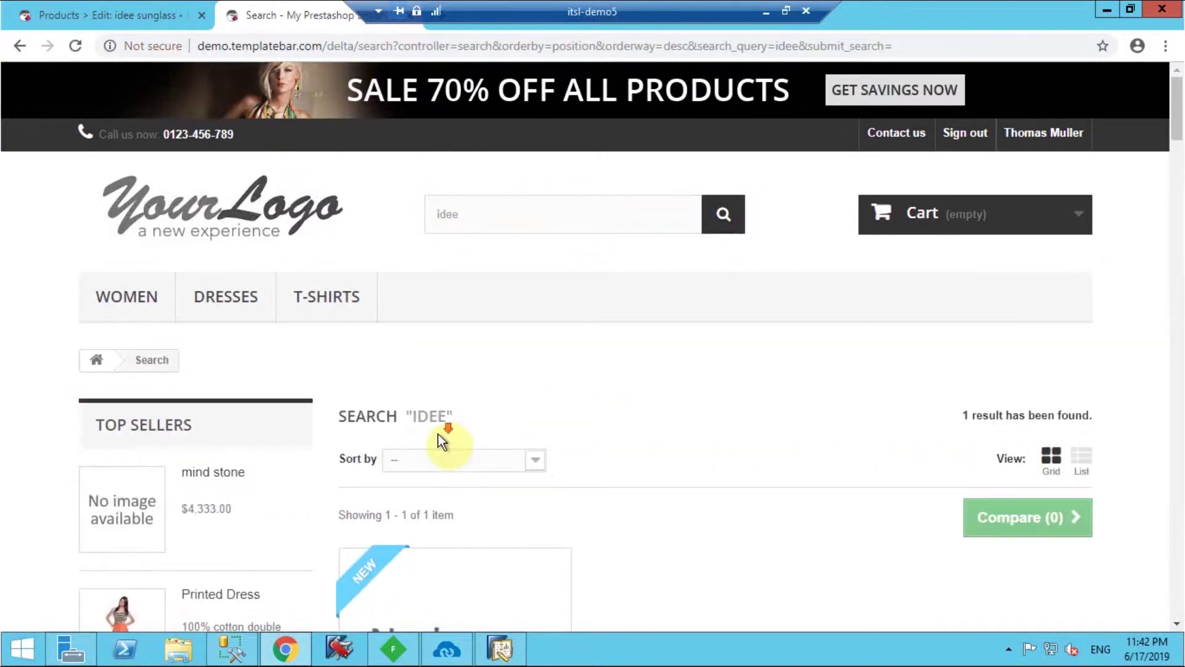
{"action": "scroll", "coordinate": [469, 494], "scroll_direction": "down", "scroll_amount": 6}
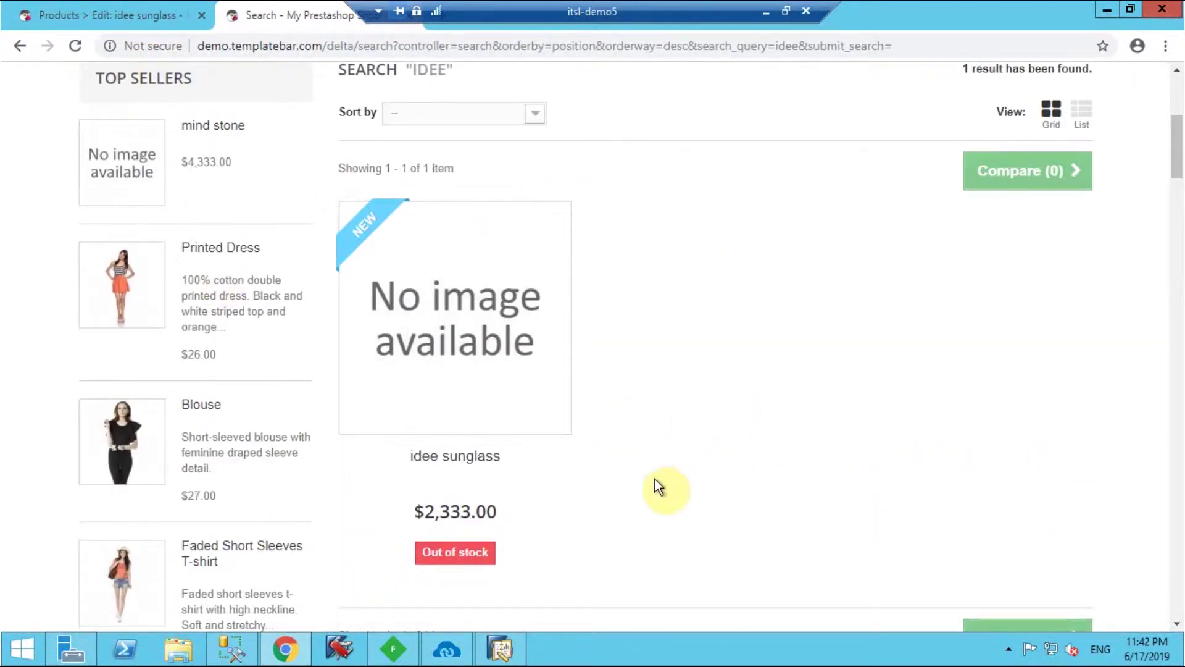
{"action": "mouse_move", "coordinate": [530, 497]}
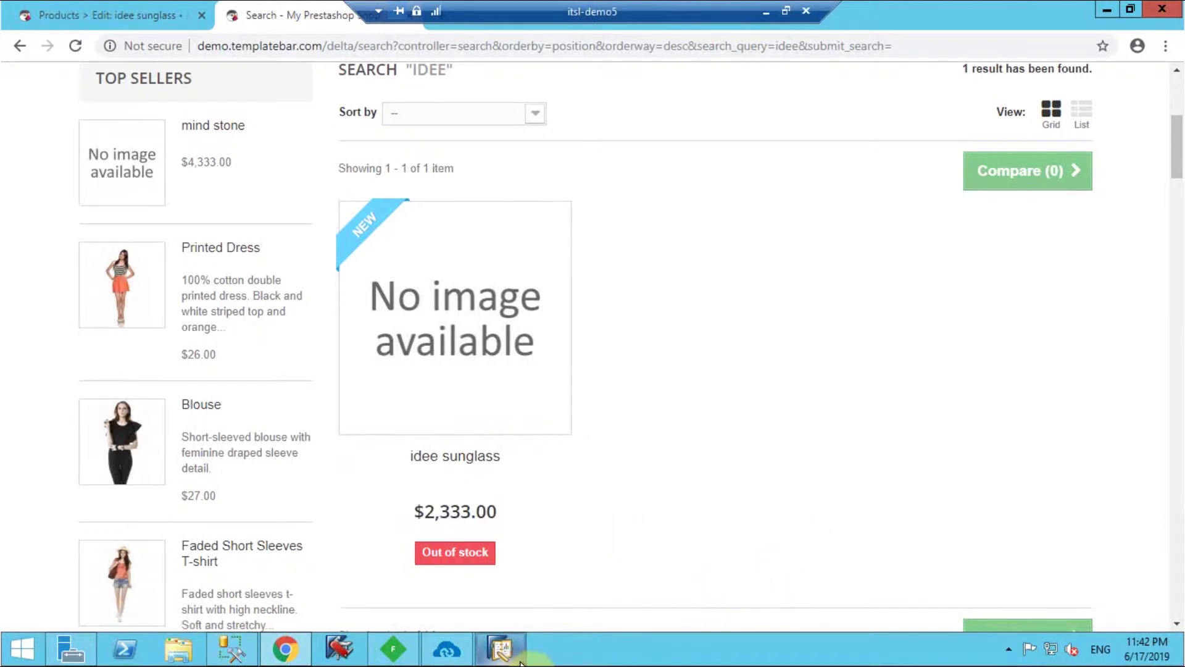
{"action": "mouse_move", "coordinate": [521, 662]}
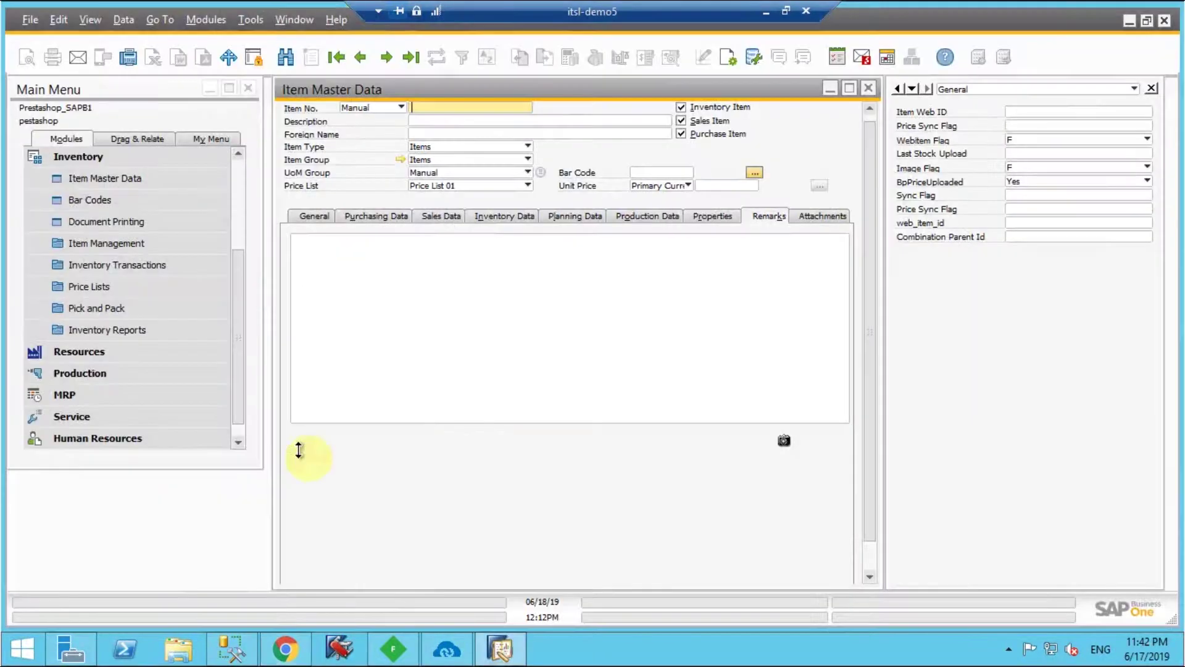
Start a new Goods Receipt from Inventory Transactions using Price List 01
{"action": "left_click", "coordinate": [868, 88]}
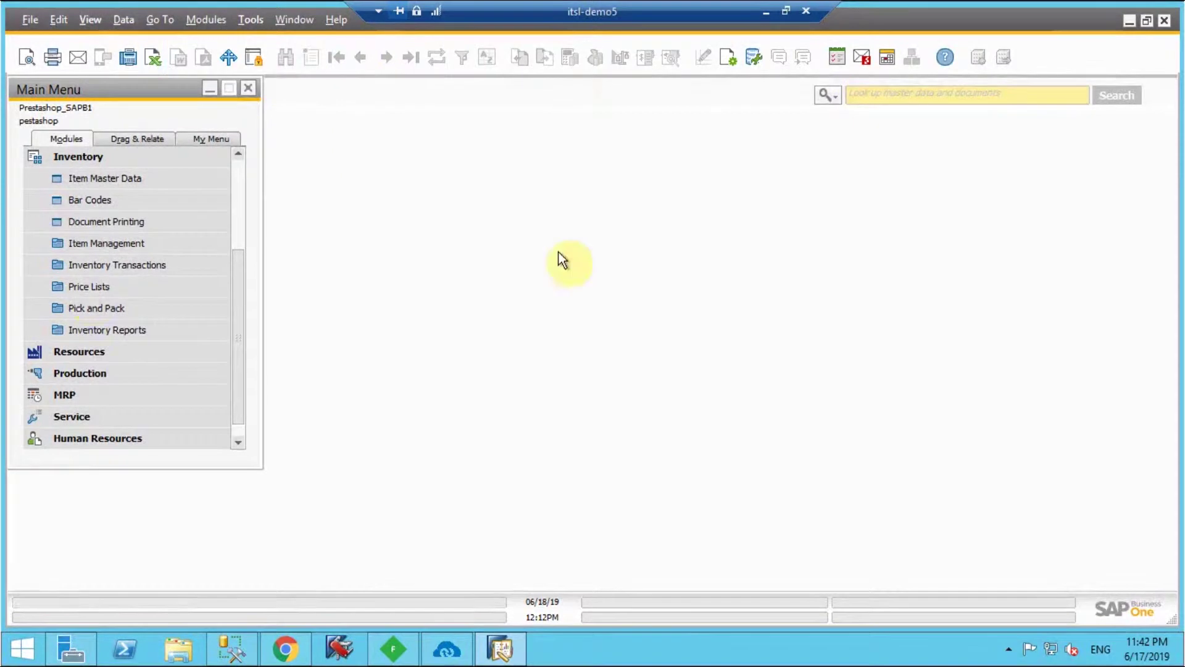
{"action": "left_click", "coordinate": [89, 158]}
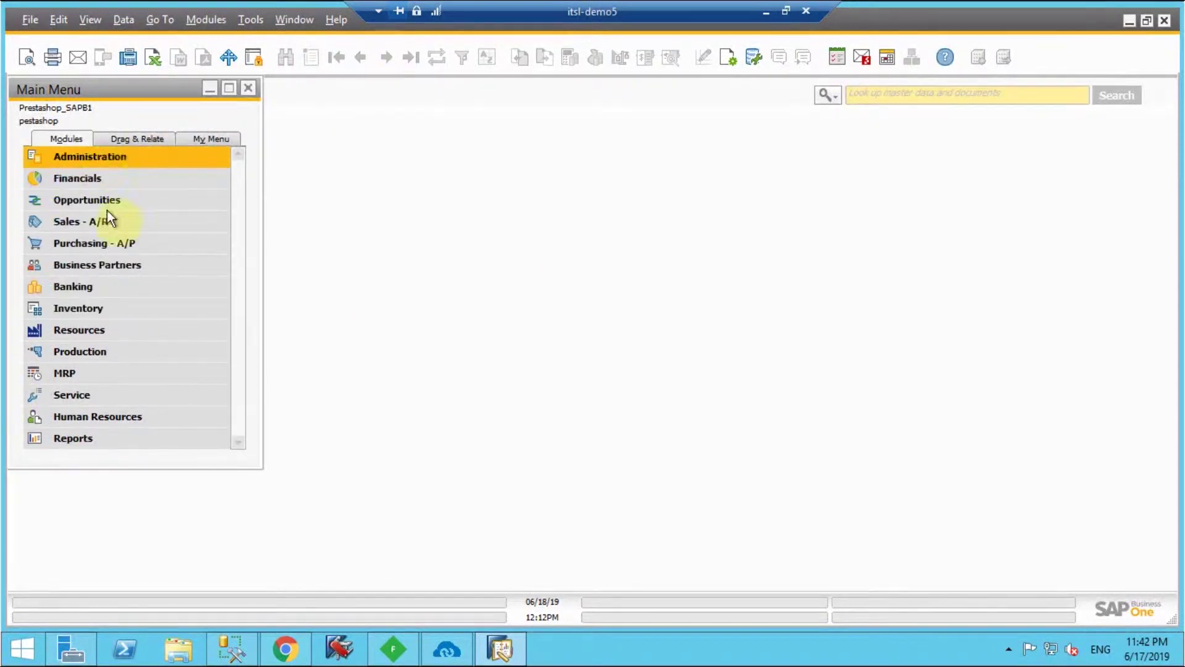
{"action": "left_click", "coordinate": [89, 308]}
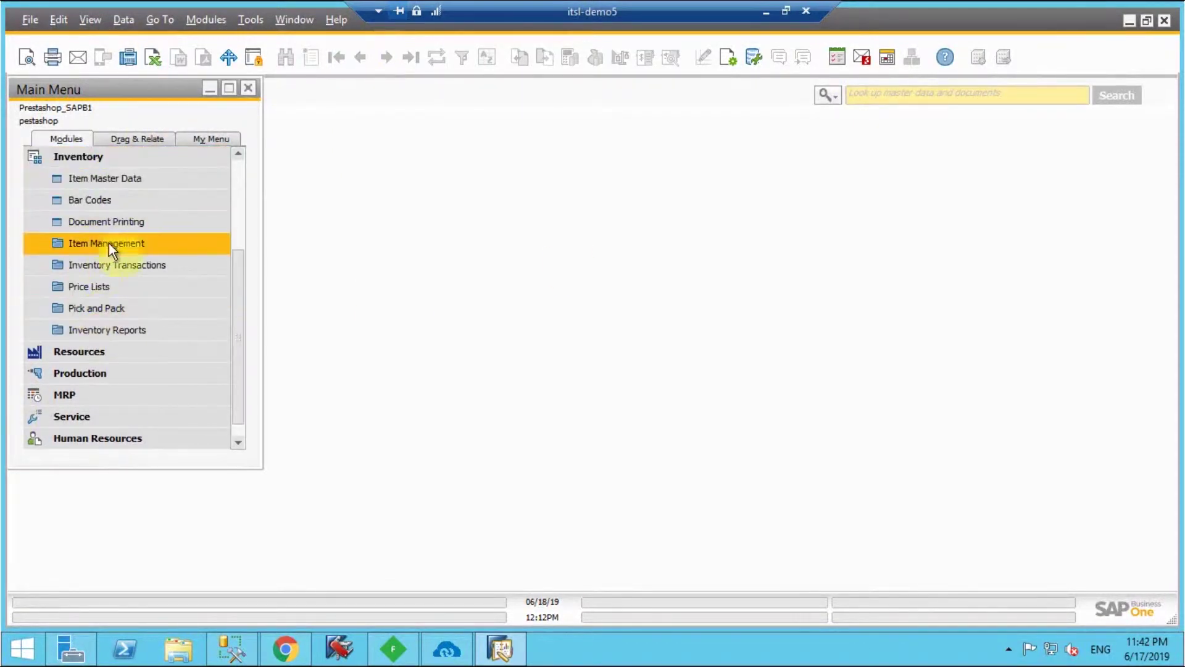
{"action": "left_click", "coordinate": [119, 264]}
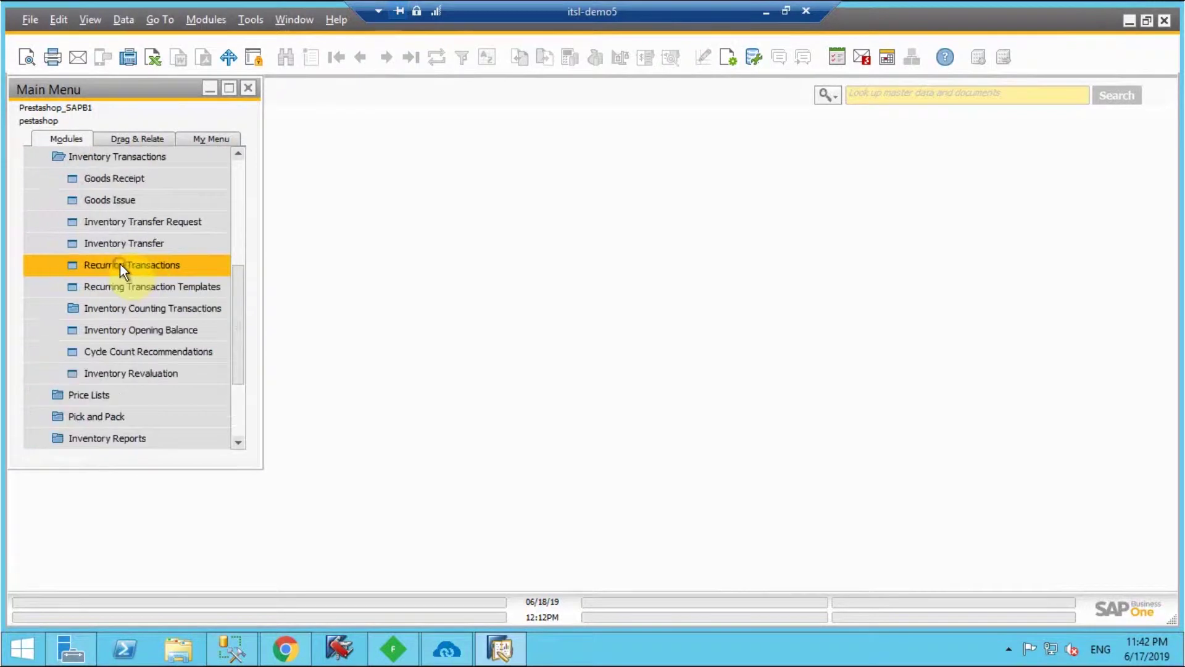
{"action": "left_click", "coordinate": [108, 178]}
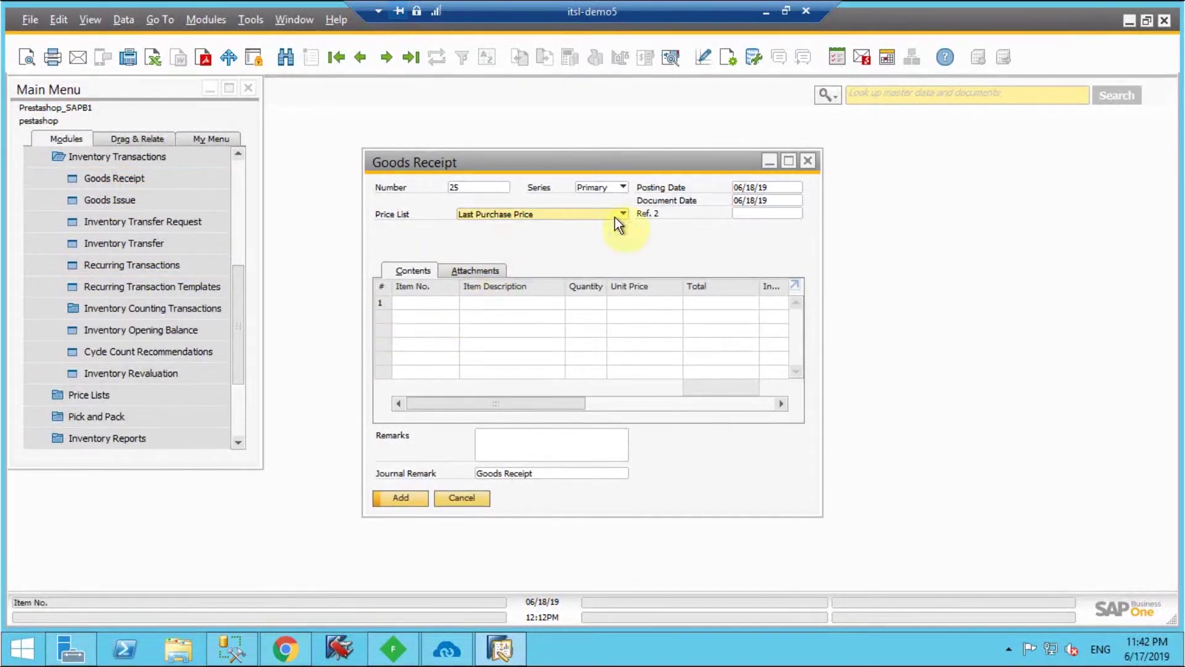
{"action": "left_click", "coordinate": [585, 214]}
{"action": "left_click", "coordinate": [578, 228]}
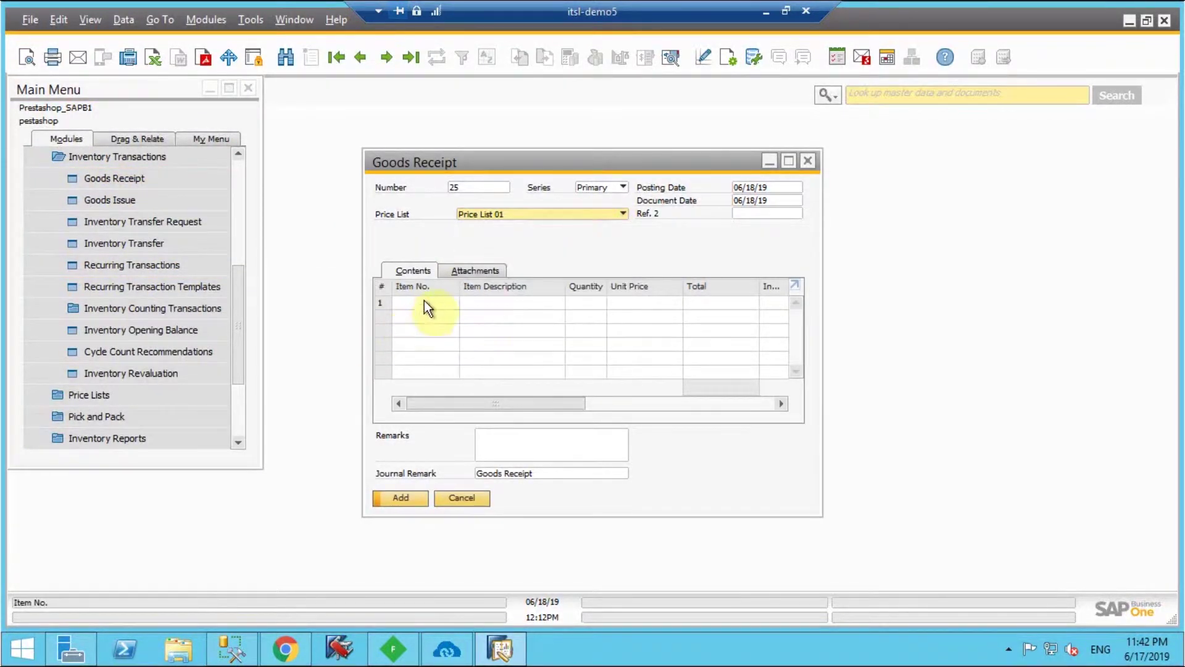
Add idee sunglass (it2213) with quantity 222 and post the goods receipt
{"action": "left_click", "coordinate": [457, 301]}
{"action": "key", "text": "Tab"}
{"action": "type", "text": "it"}
{"action": "left_click", "coordinate": [407, 294]}
{"action": "left_click", "coordinate": [401, 439]}
{"action": "left_click", "coordinate": [603, 301]}
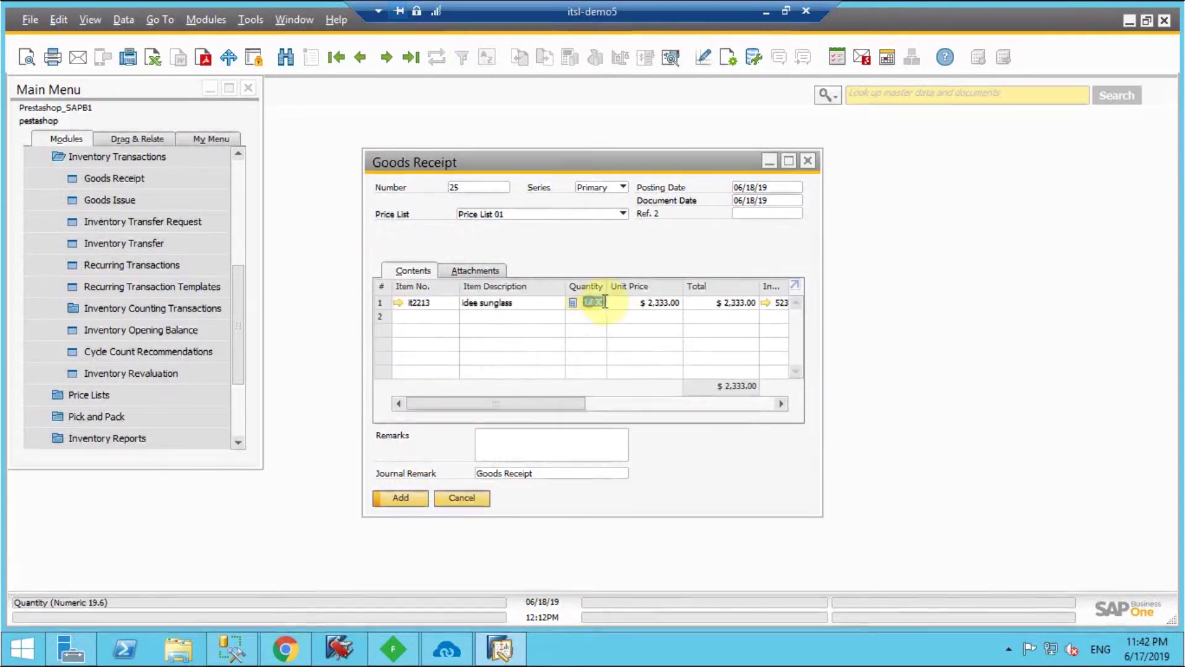
{"action": "type", "text": "222"}
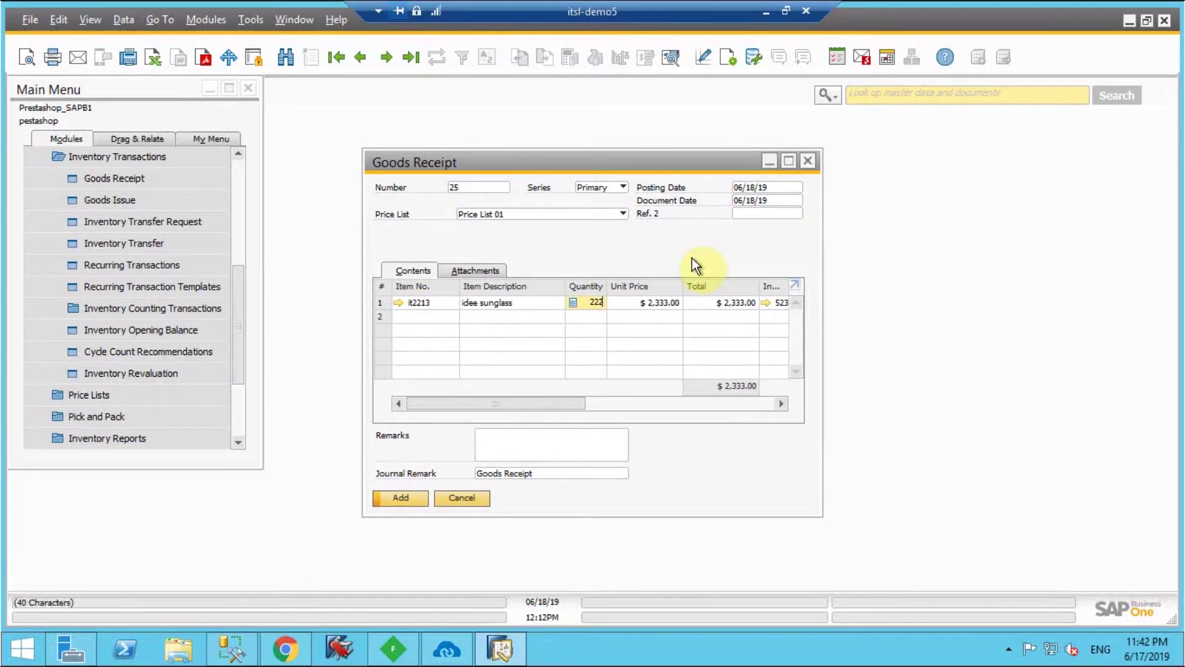
{"action": "left_click", "coordinate": [394, 497]}
{"action": "left_click", "coordinate": [426, 343]}
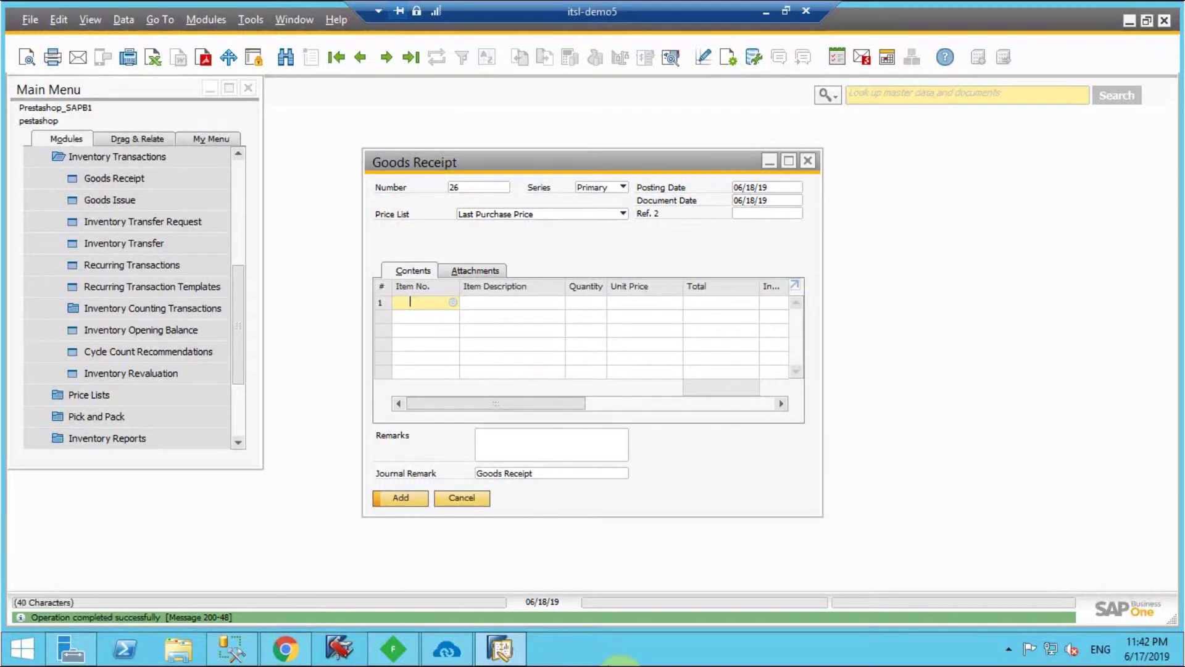
Trigger the Item Stock Update [Parent Product] sync in the APPSeCONNECT Sync Panel
{"action": "left_click", "coordinate": [444, 654]}
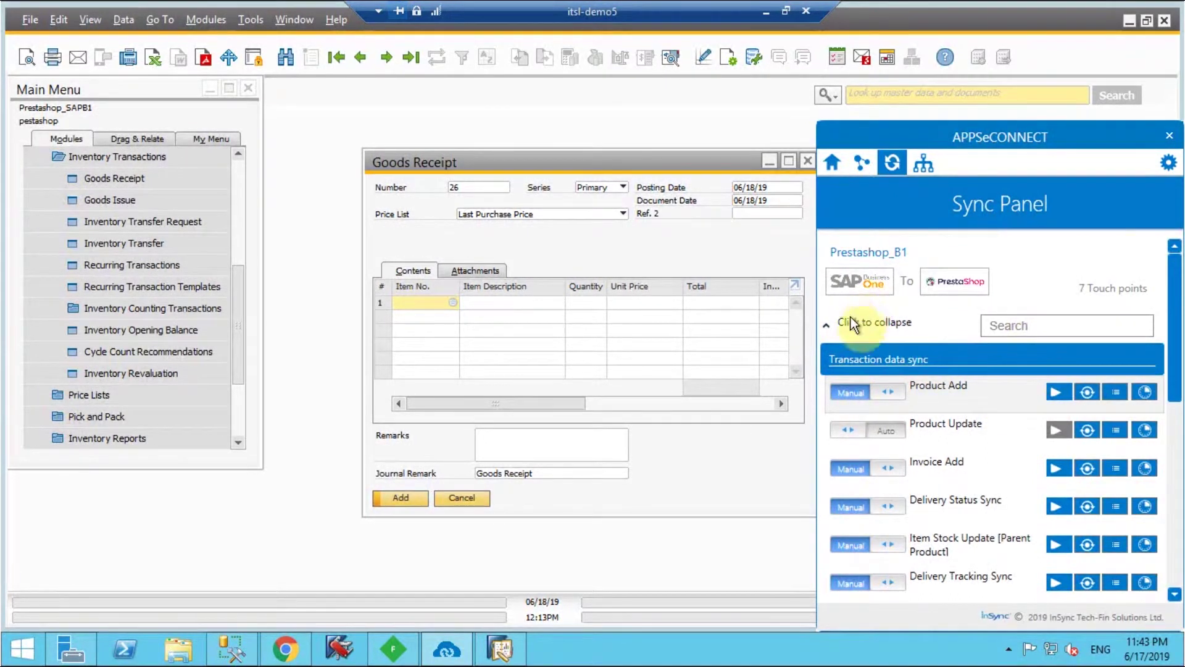
{"action": "scroll", "coordinate": [874, 309], "scroll_direction": "down", "scroll_amount": 1}
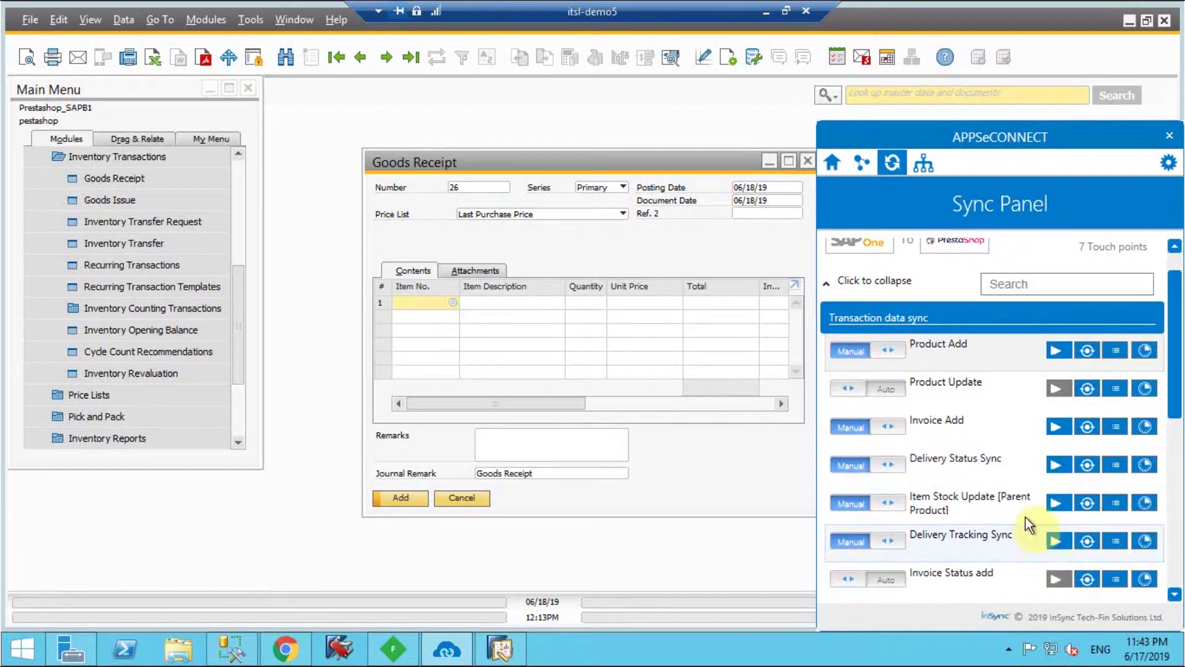
{"action": "left_click", "coordinate": [1058, 501]}
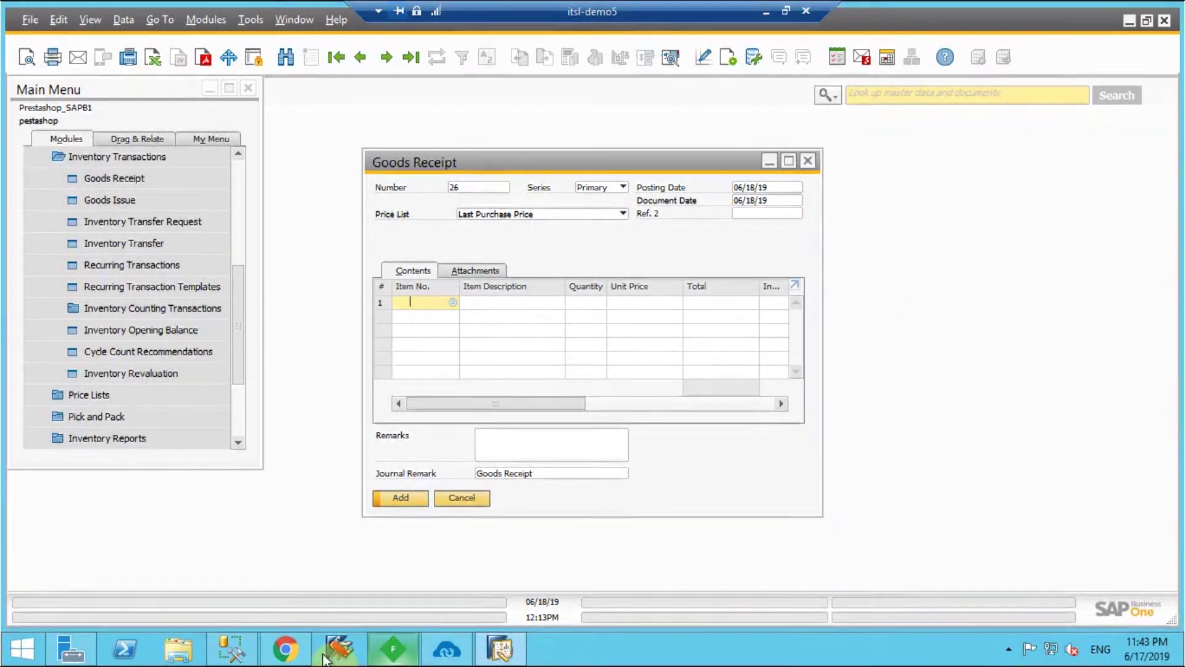
Reload the storefront's 'idee' search results to see idee sunglass now In Stock
{"action": "left_click", "coordinate": [293, 649]}
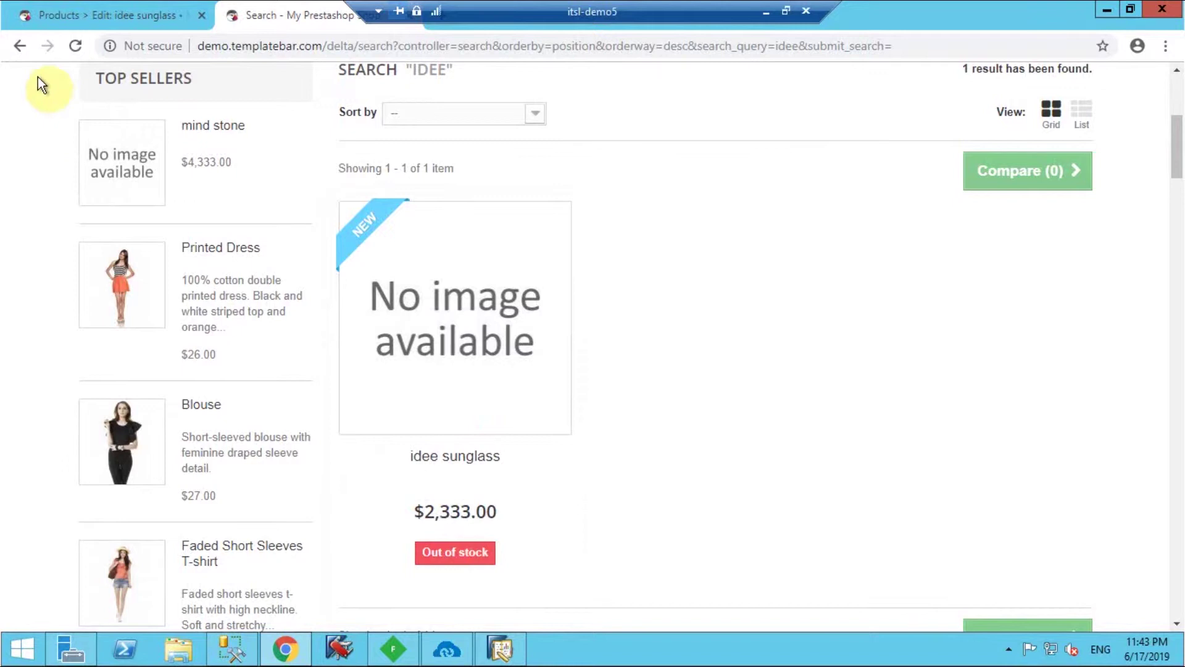
{"action": "left_click", "coordinate": [75, 50]}
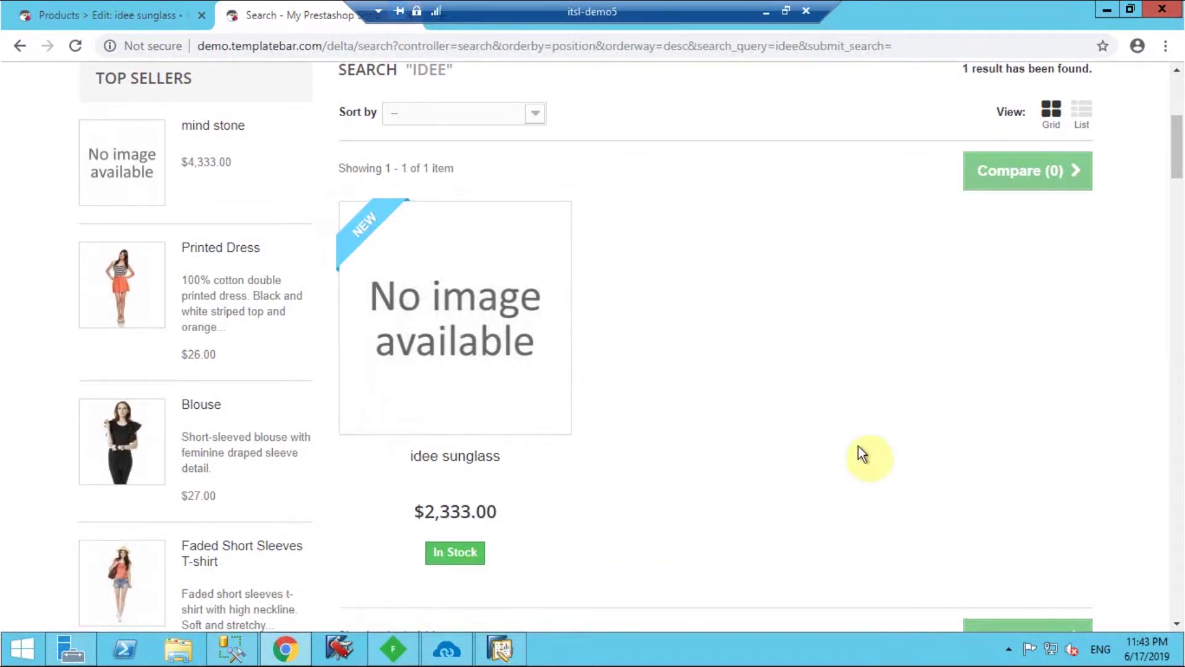
{"action": "left_click", "coordinate": [122, 10]}
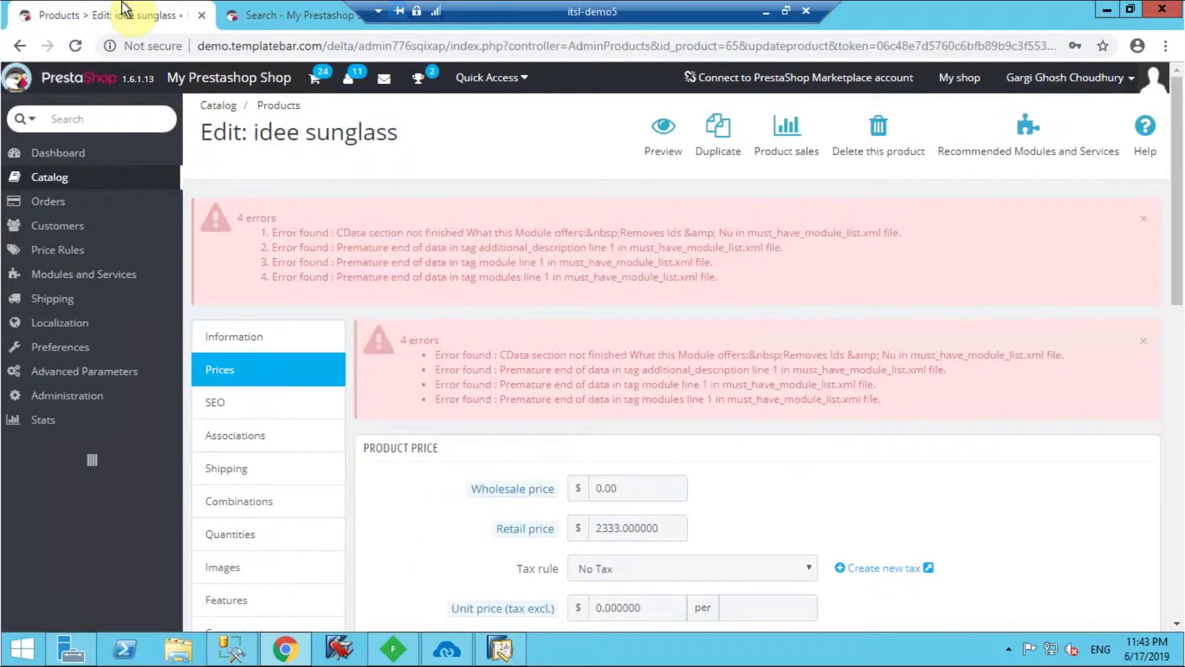
Reload the admin idee sunglass page and check its Quantities tab shows 222 available
{"action": "left_click", "coordinate": [78, 42]}
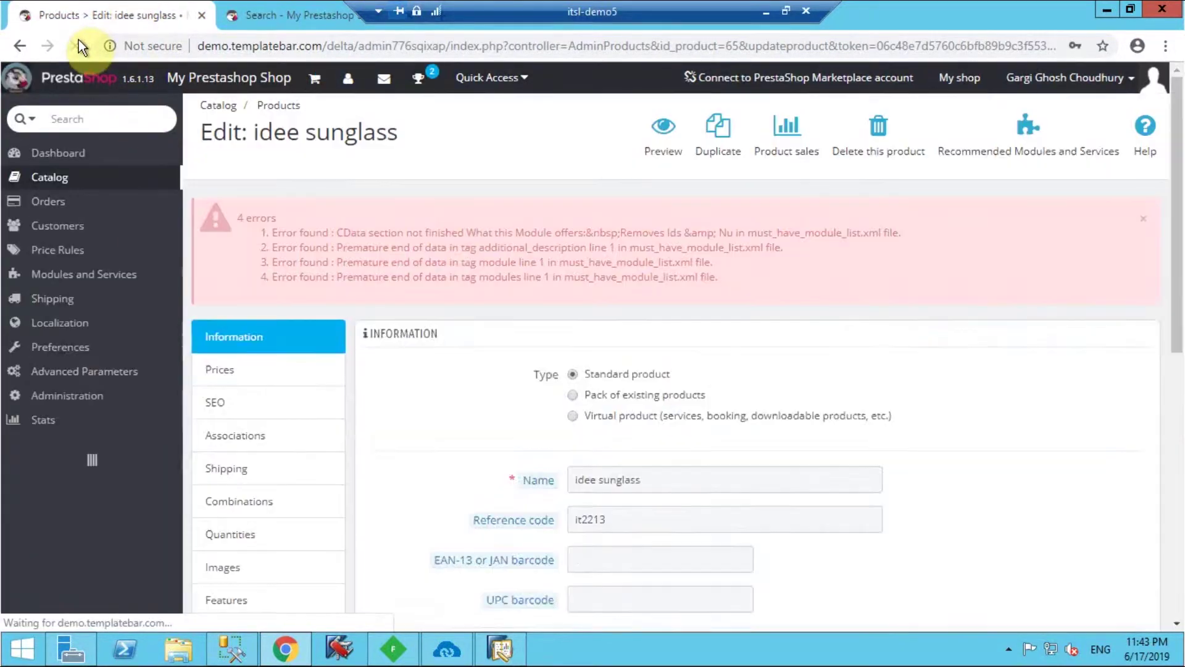
{"action": "scroll", "coordinate": [283, 363], "scroll_direction": "down", "scroll_amount": 3}
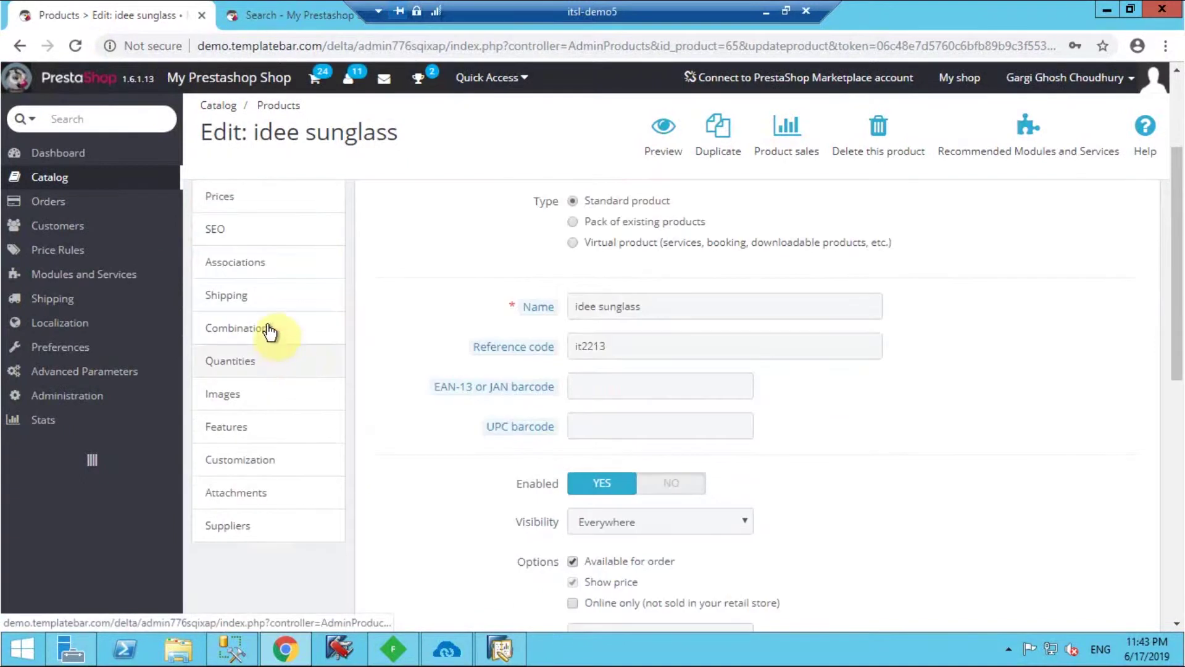
{"action": "scroll", "coordinate": [255, 422], "scroll_direction": "up", "scroll_amount": 3}
{"action": "left_click", "coordinate": [325, 536]}
{"action": "scroll", "coordinate": [621, 486], "scroll_direction": "down", "scroll_amount": 10}
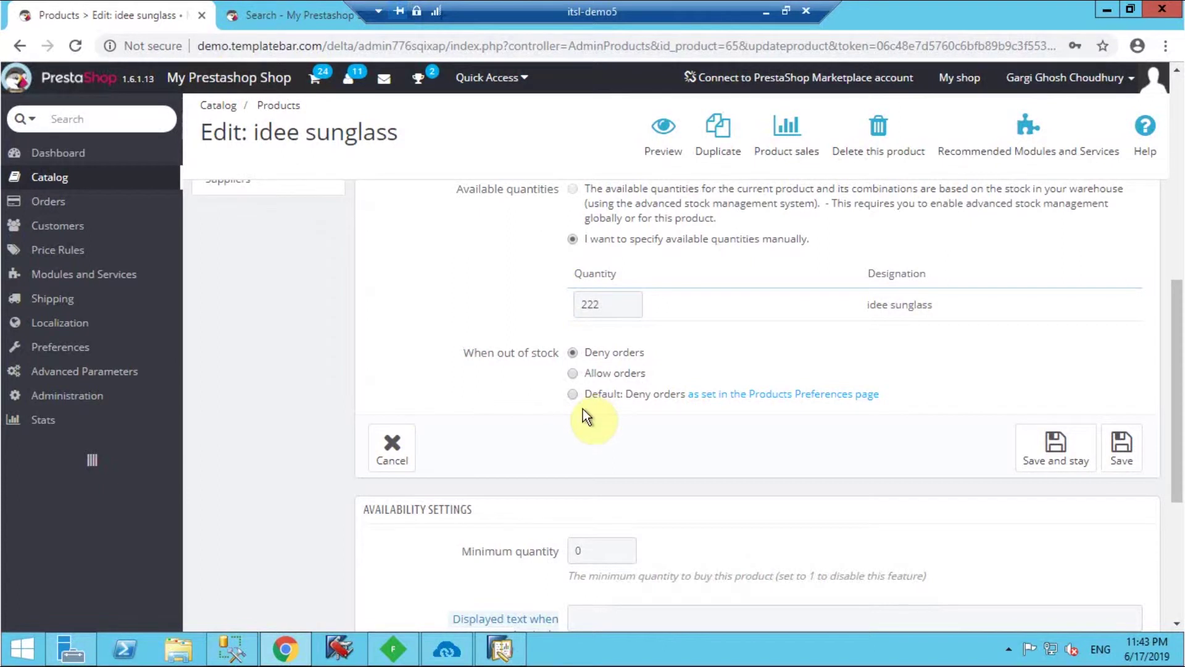
{"action": "left_click", "coordinate": [286, 17]}
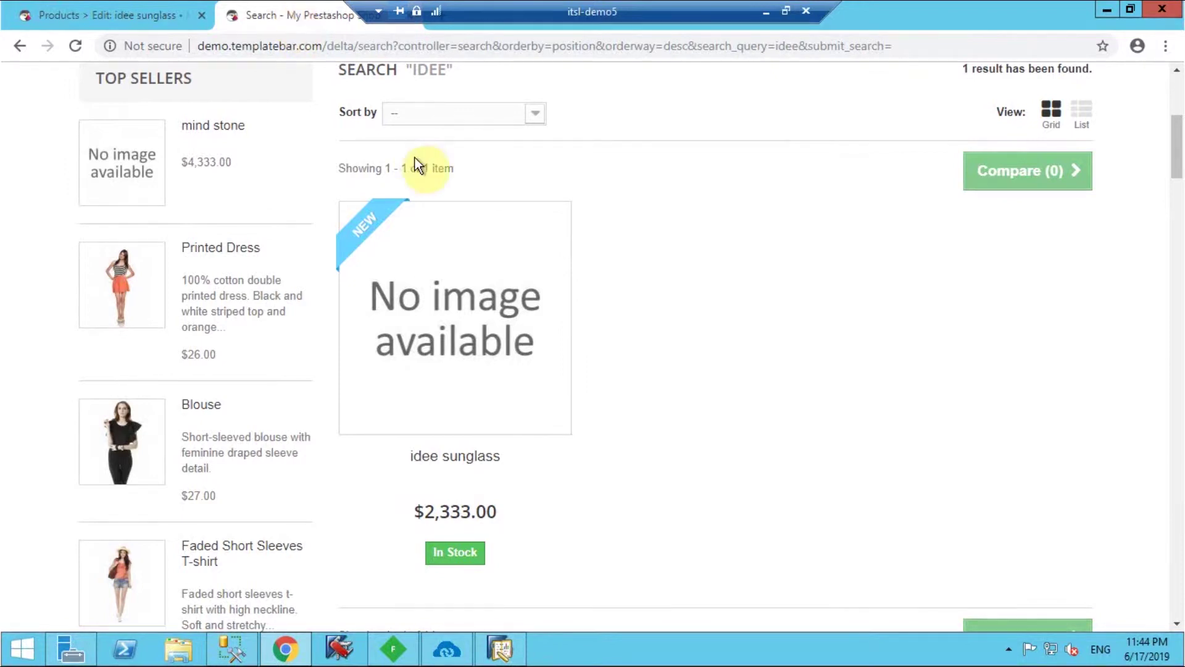
Add idee sunglass to the cart and proceed through checkout
{"action": "scroll", "coordinate": [647, 442], "scroll_direction": "up", "scroll_amount": 5}
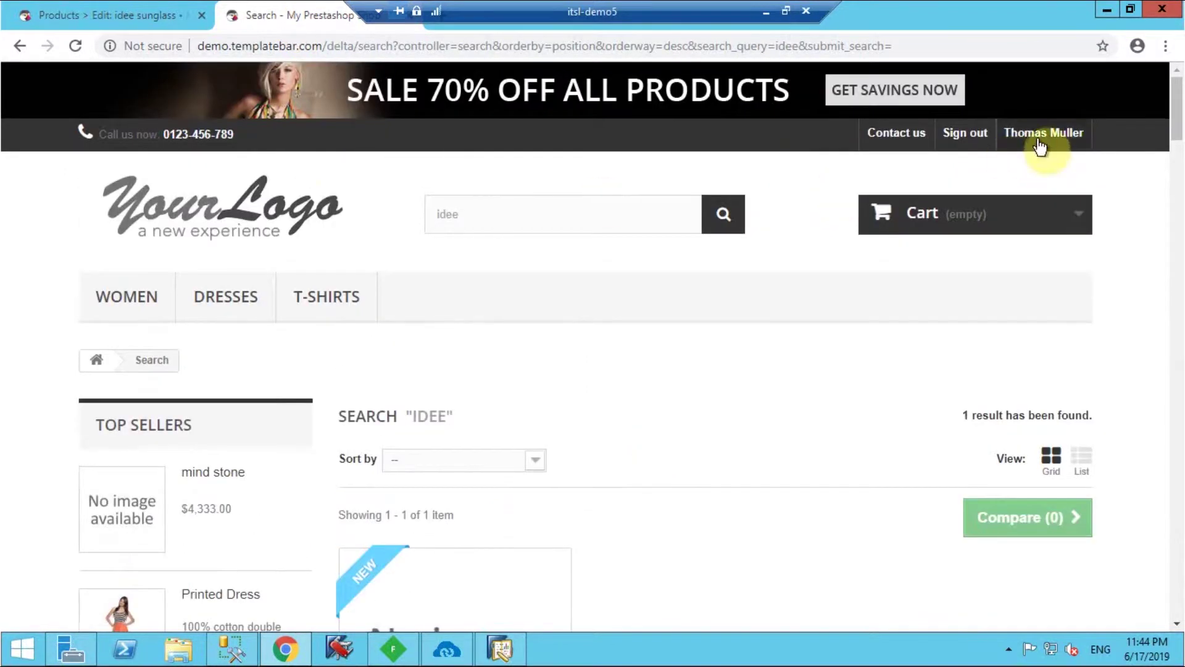
{"action": "scroll", "coordinate": [512, 424], "scroll_direction": "down", "scroll_amount": 5}
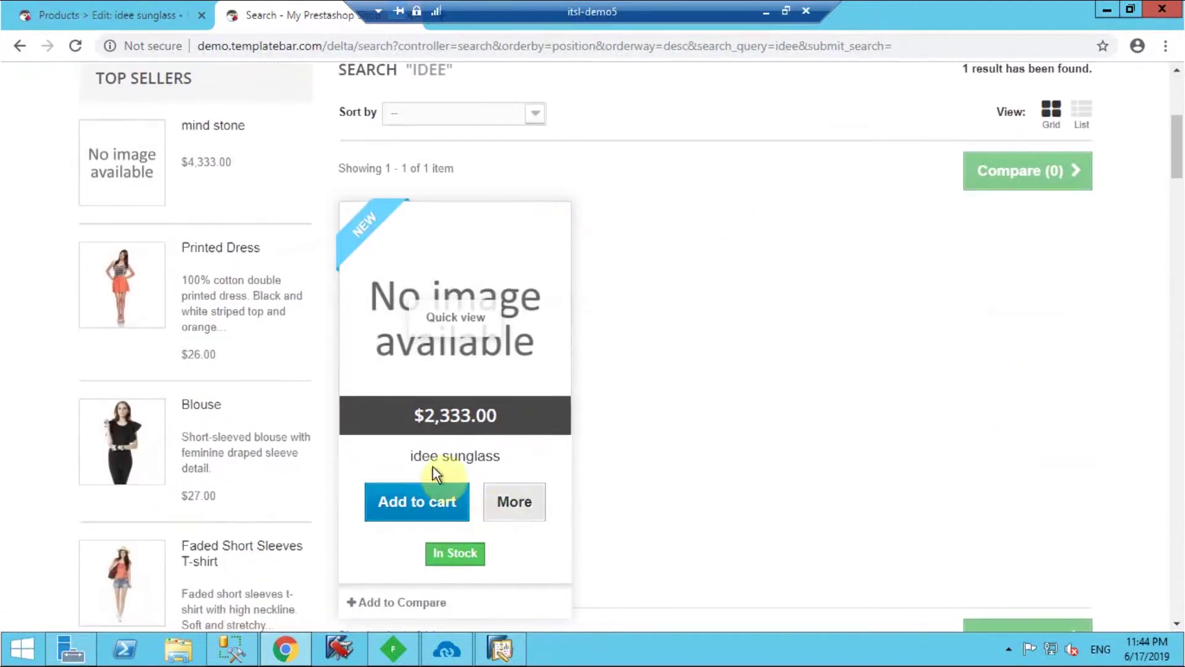
{"action": "left_click", "coordinate": [426, 502]}
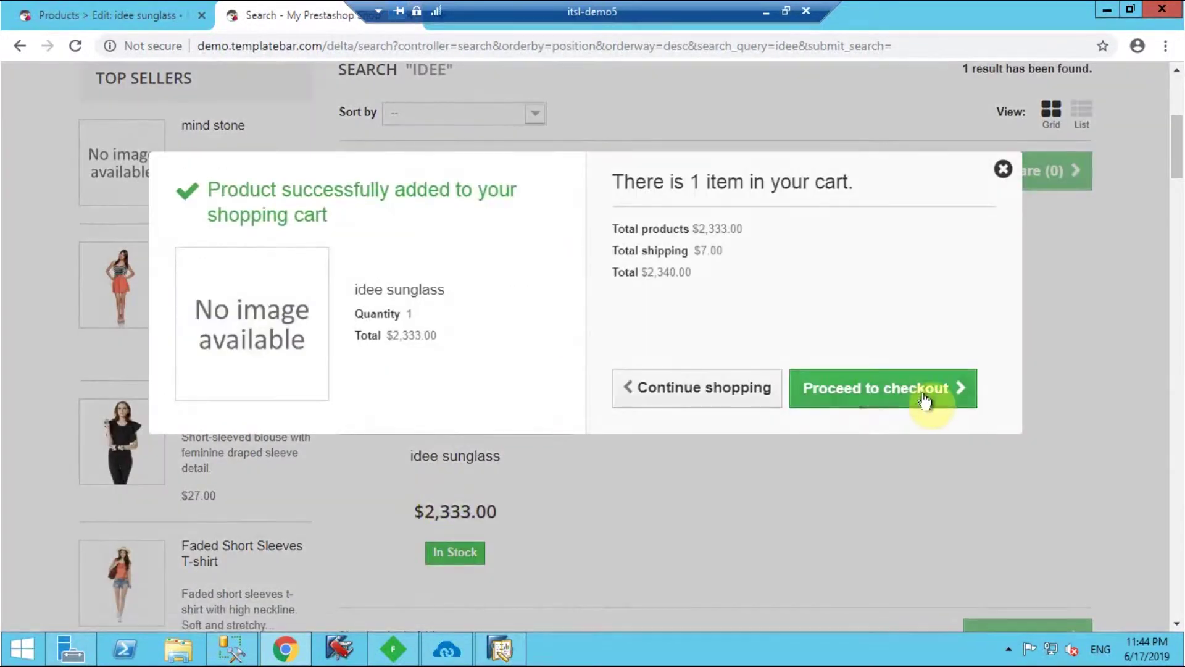
{"action": "left_click", "coordinate": [894, 393]}
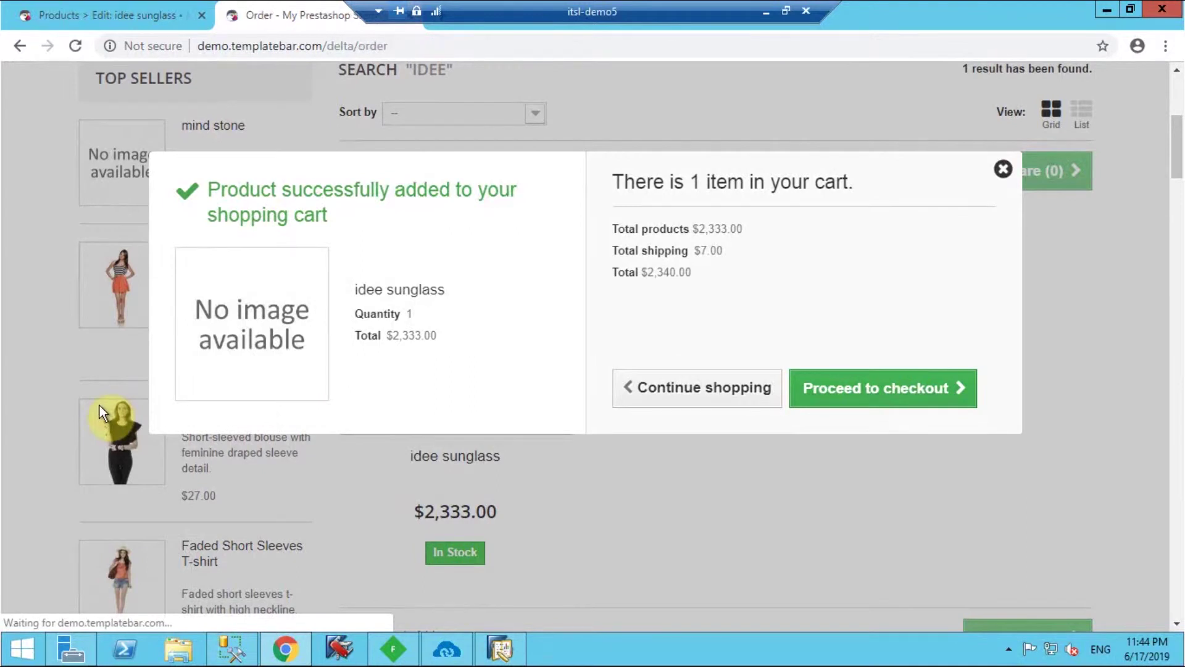
{"action": "scroll", "coordinate": [613, 408], "scroll_direction": "down", "scroll_amount": 5}
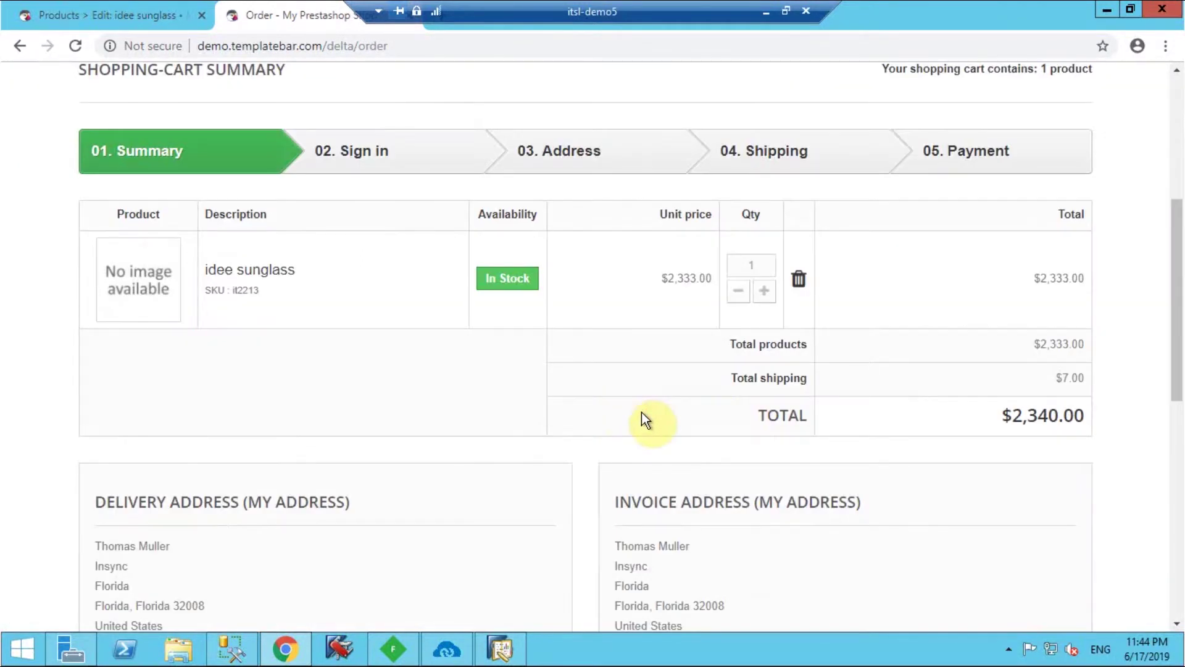
{"action": "scroll", "coordinate": [642, 412], "scroll_direction": "down", "scroll_amount": 4}
{"action": "left_click", "coordinate": [1035, 492]}
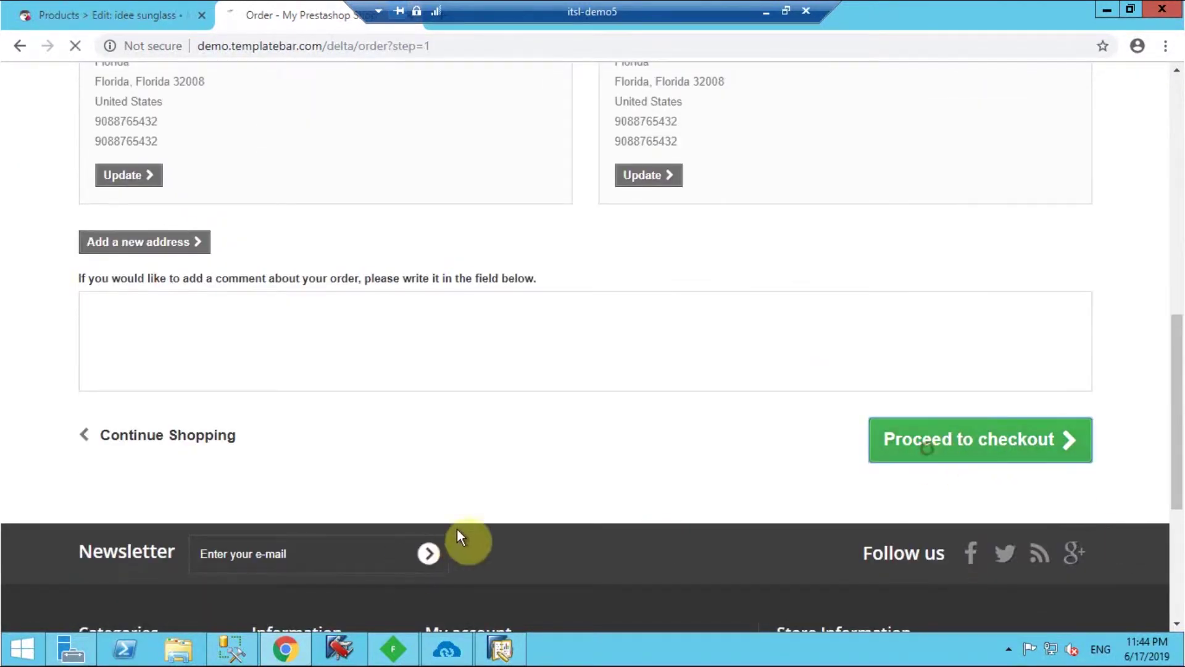
Accept the terms of service and continue to the payment step
{"action": "scroll", "coordinate": [390, 469], "scroll_direction": "down", "scroll_amount": 3}
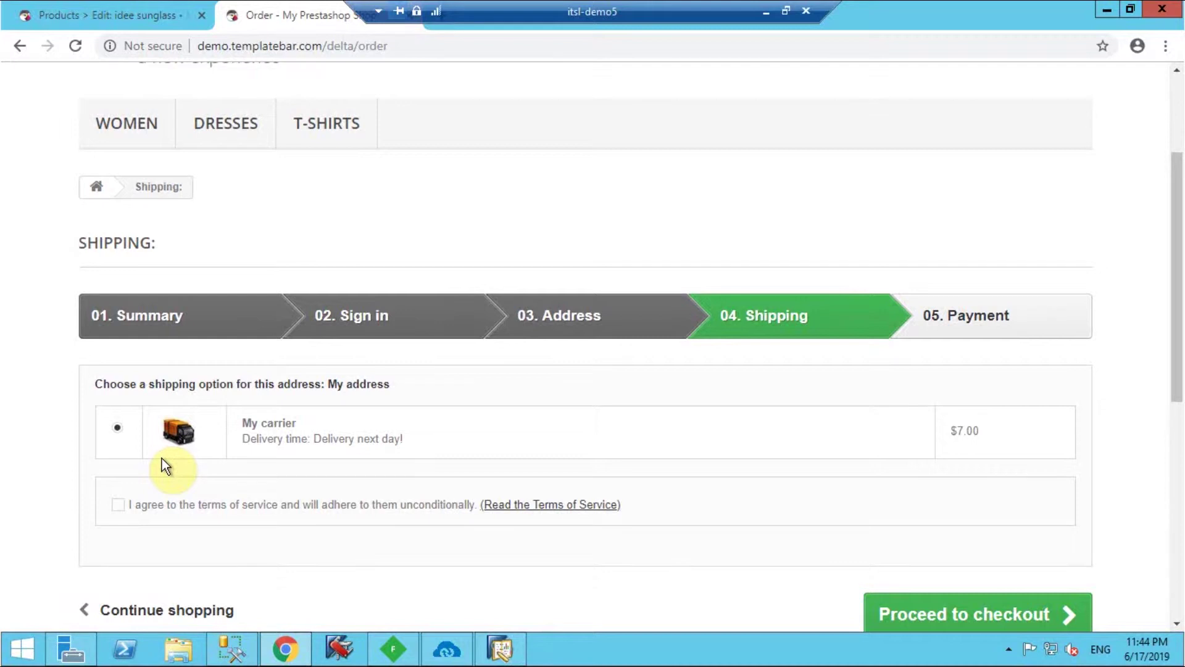
{"action": "scroll", "coordinate": [931, 565], "scroll_direction": "down", "scroll_amount": 1}
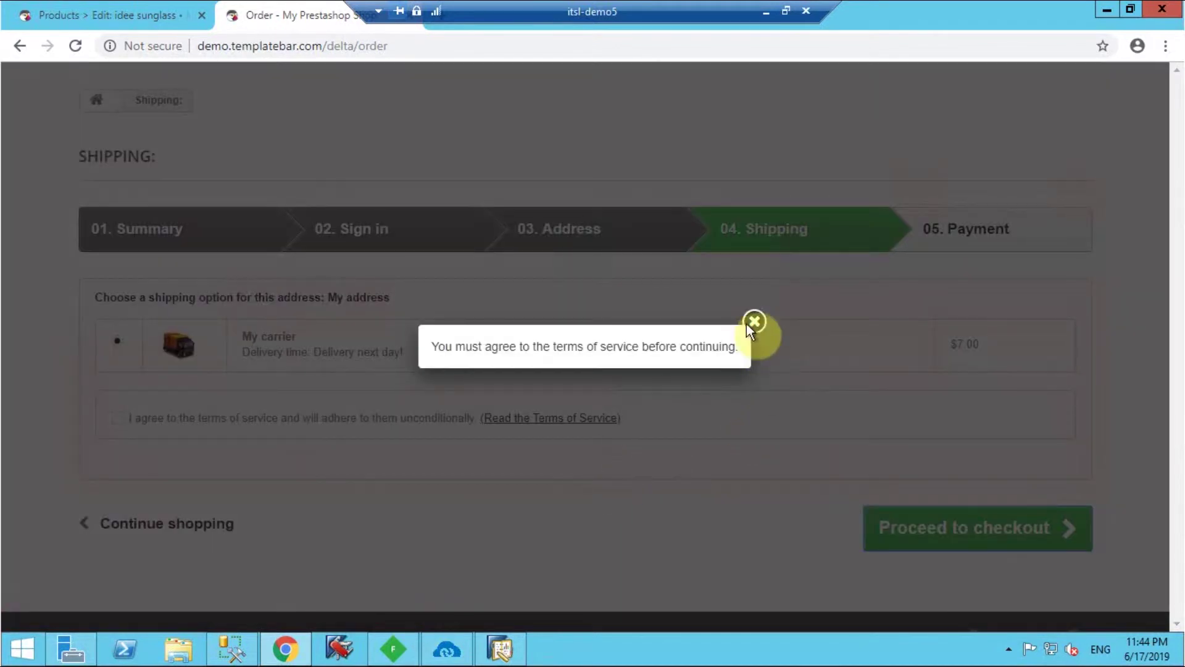
{"action": "left_click", "coordinate": [754, 321]}
{"action": "left_click", "coordinate": [117, 418]}
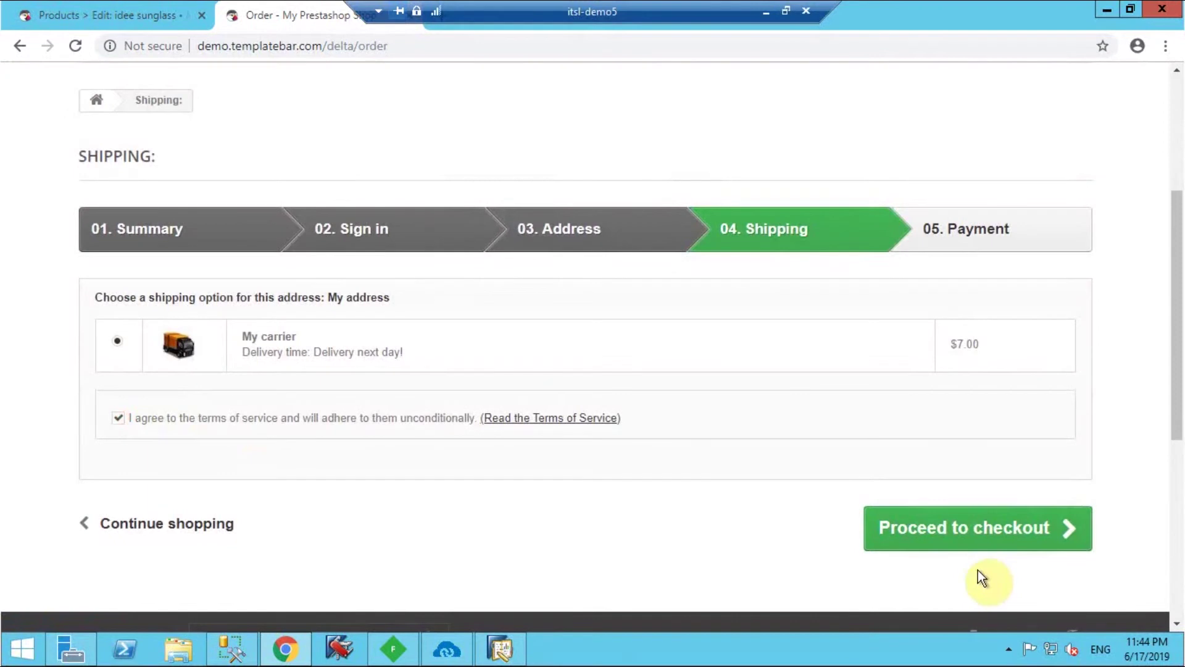
{"action": "left_click", "coordinate": [983, 541]}
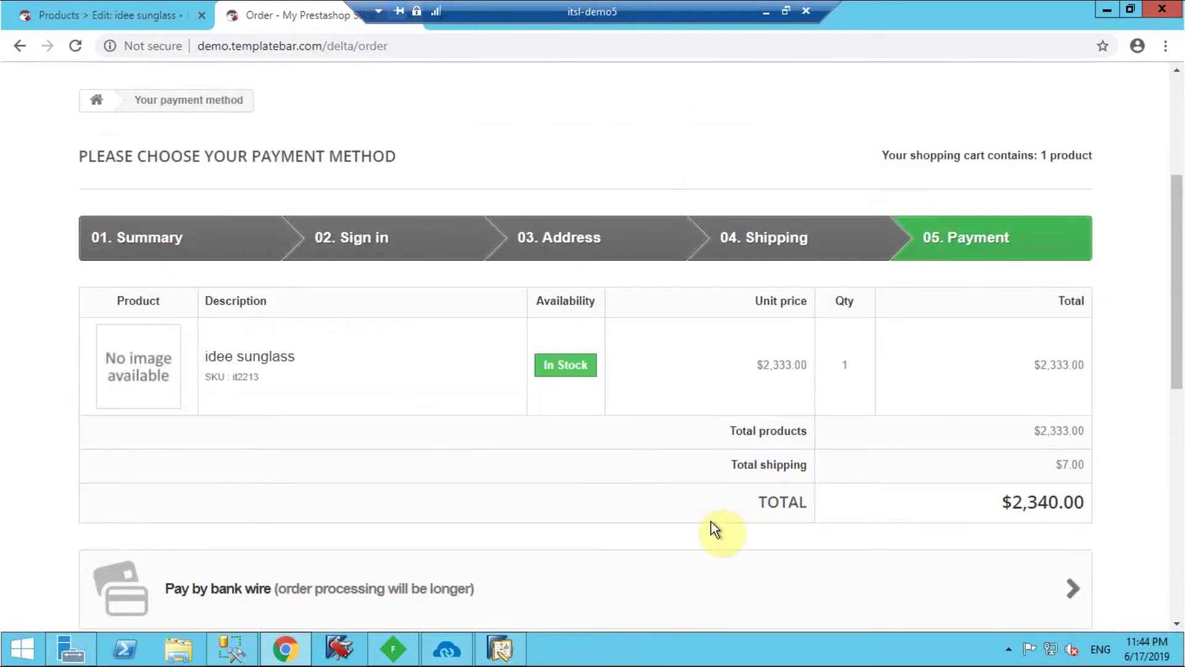
Place the $2,340.00 order paying by check and view it as Awaiting check payment in order history
{"action": "scroll", "coordinate": [711, 521], "scroll_direction": "down", "scroll_amount": 3}
{"action": "left_click", "coordinate": [515, 499]}
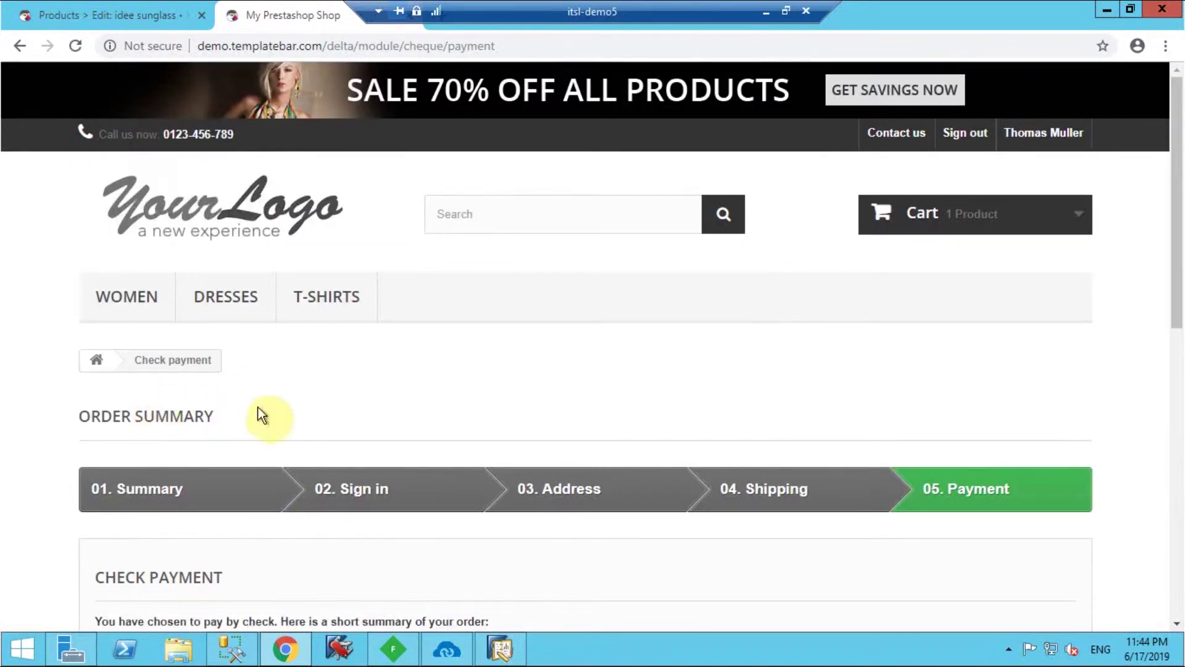
{"action": "scroll", "coordinate": [375, 369], "scroll_direction": "down", "scroll_amount": 5}
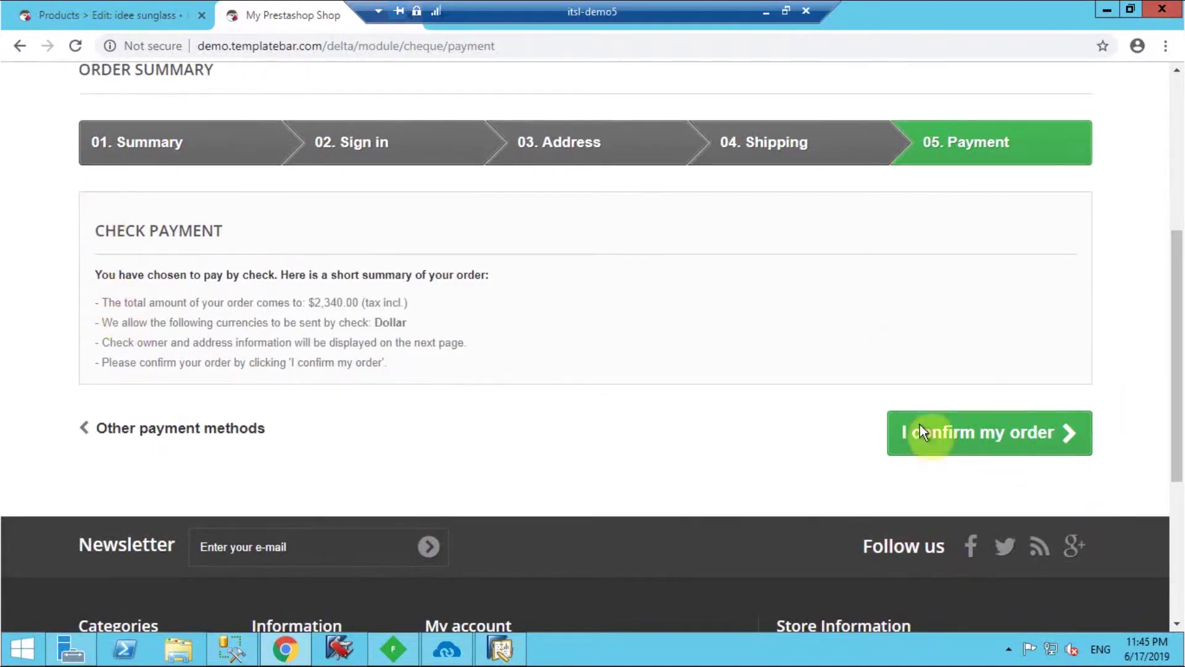
{"action": "left_click", "coordinate": [951, 438]}
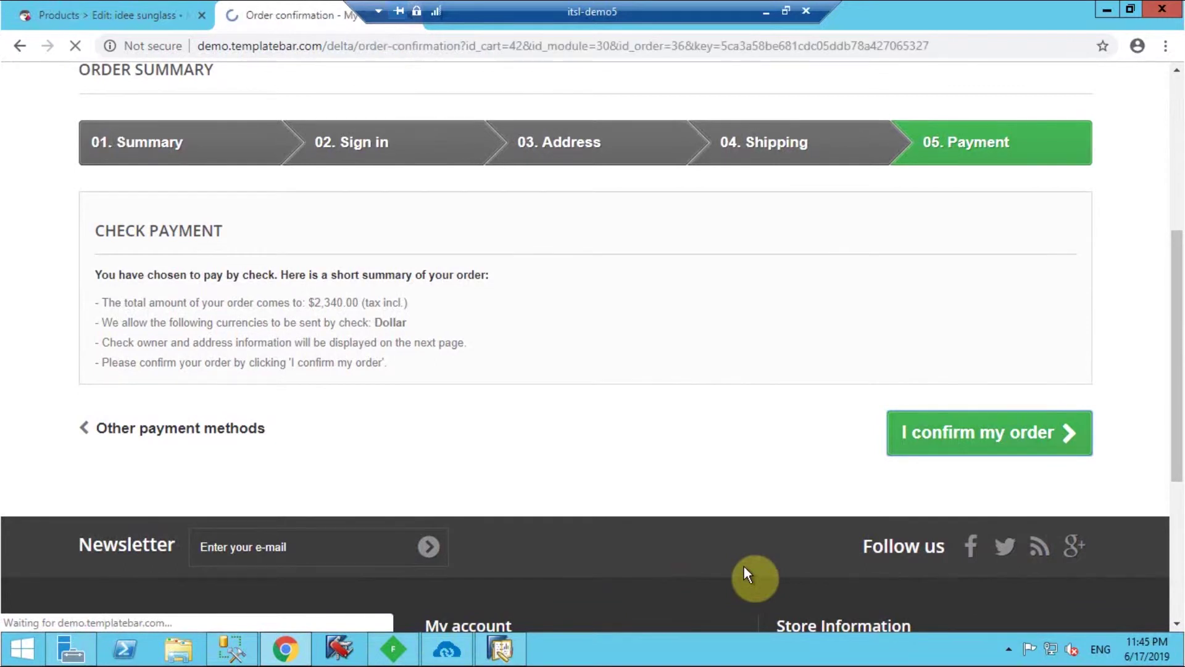
{"action": "scroll", "coordinate": [396, 463], "scroll_direction": "down", "scroll_amount": 7}
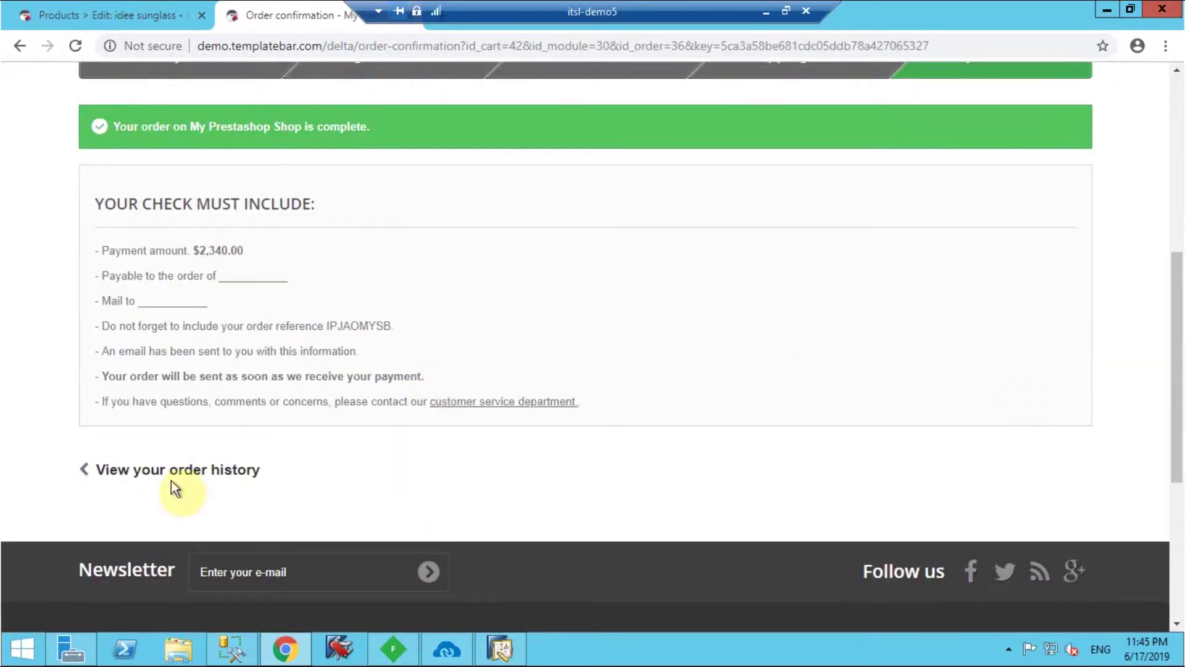
{"action": "left_click", "coordinate": [202, 477]}
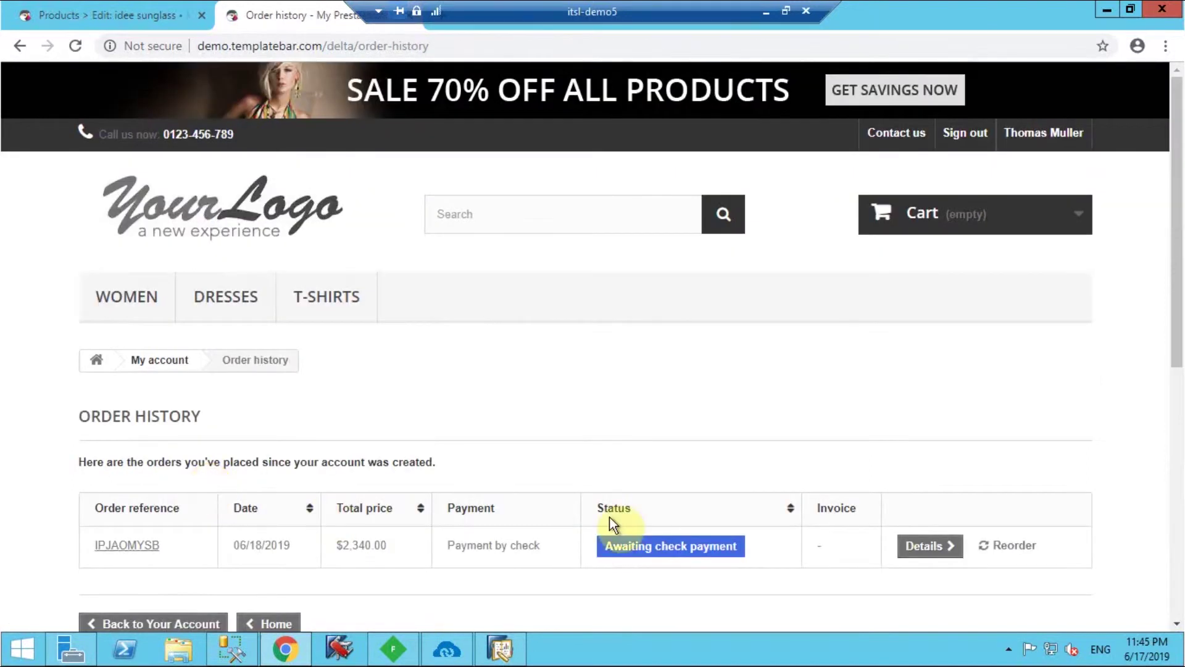
{"action": "scroll", "coordinate": [610, 517], "scroll_direction": "down", "scroll_amount": 2}
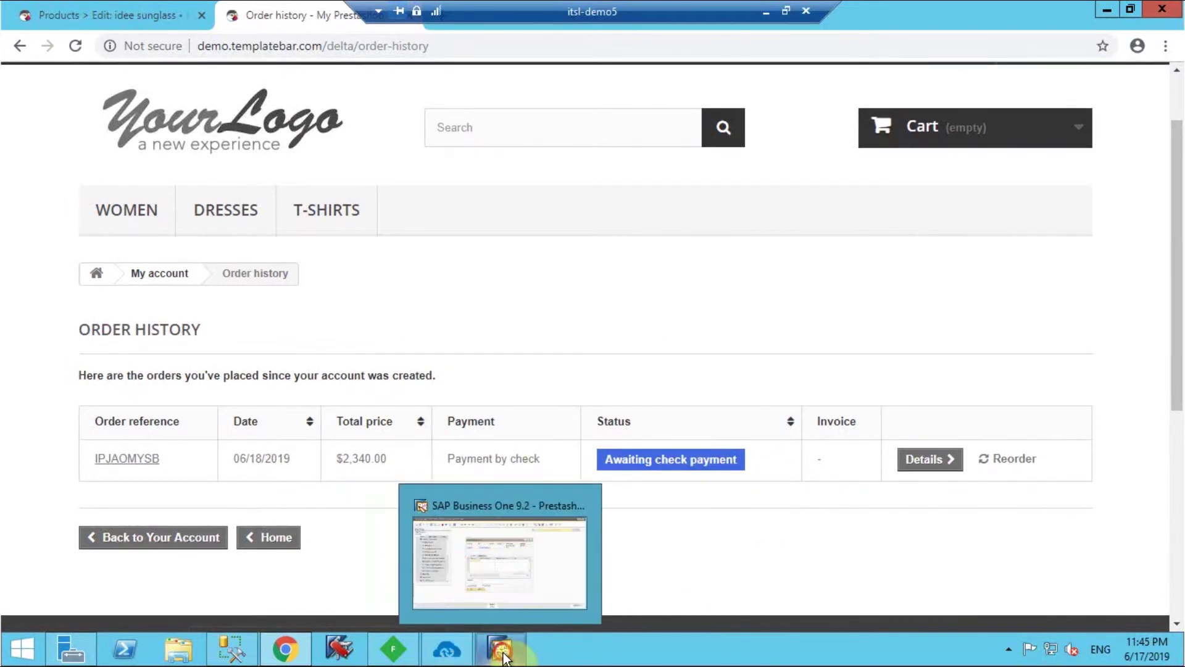
{"action": "left_click", "coordinate": [500, 648]}
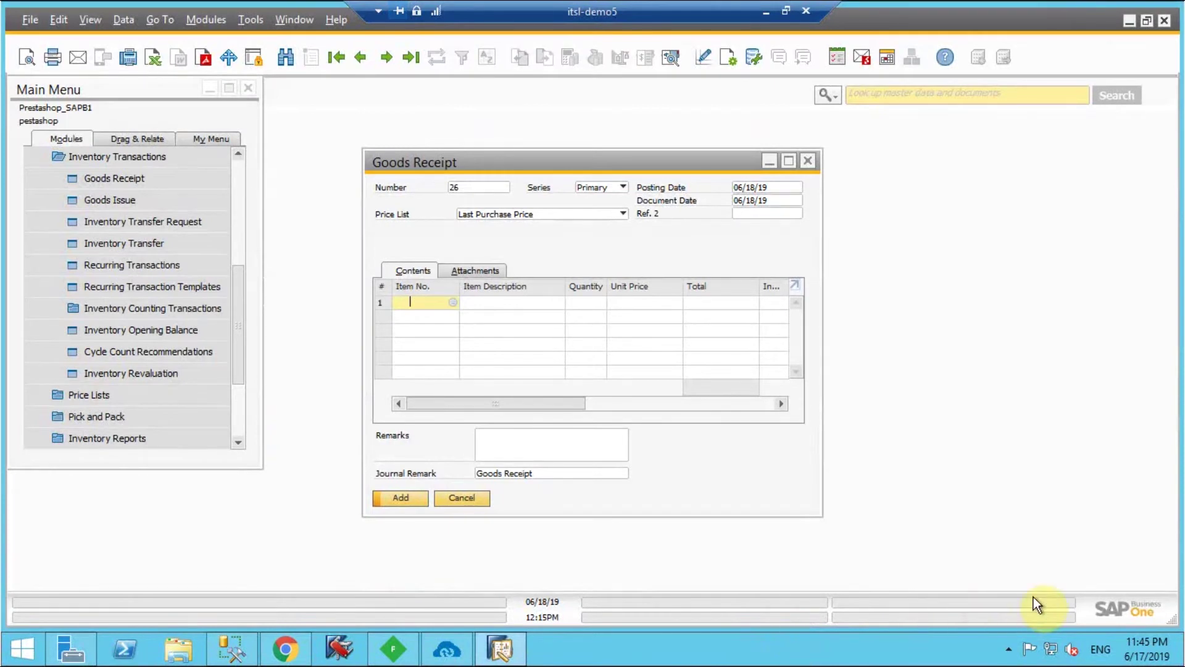
Trigger Prestashop_B1's Sales Order Add sync in APPSeCONNECT to pull the order into SAP
{"action": "left_click", "coordinate": [446, 648]}
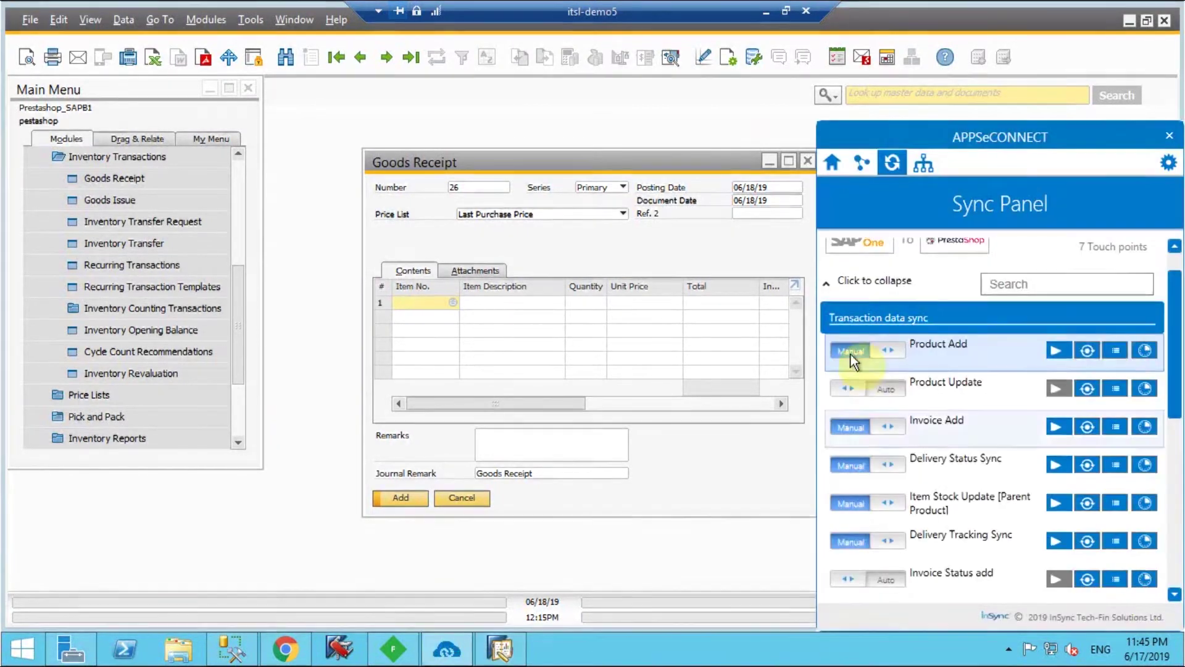
{"action": "left_click", "coordinate": [828, 286]}
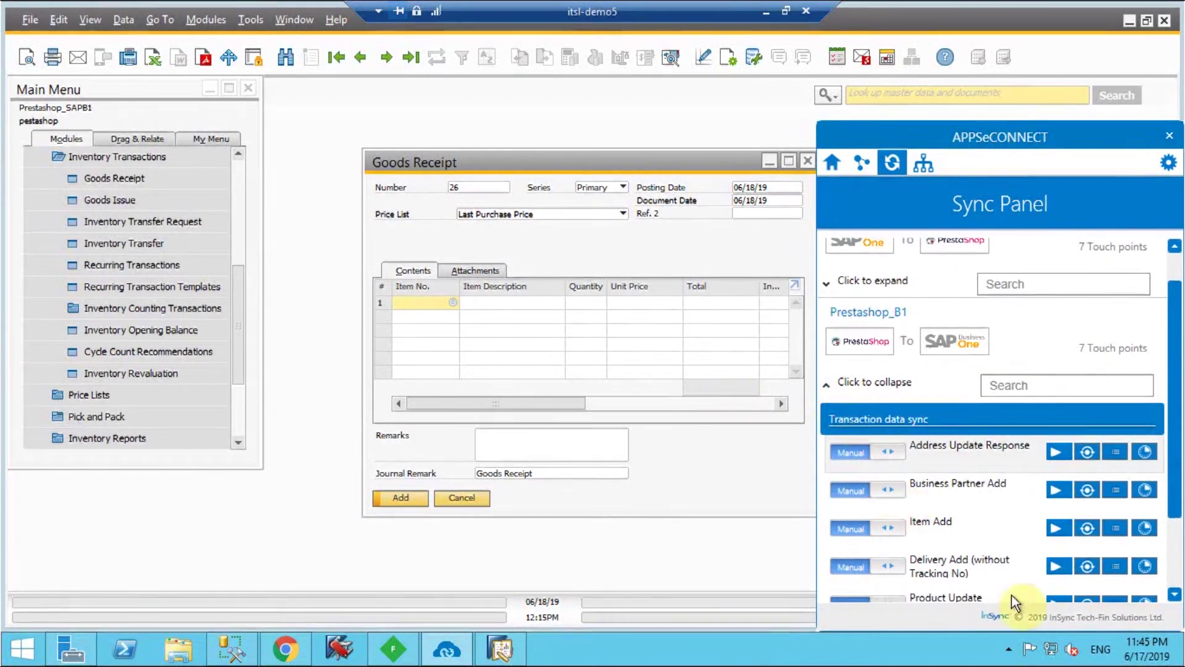
{"action": "scroll", "coordinate": [1036, 559], "scroll_direction": "down", "scroll_amount": 1}
{"action": "scroll", "coordinate": [1032, 559], "scroll_direction": "down", "scroll_amount": 3}
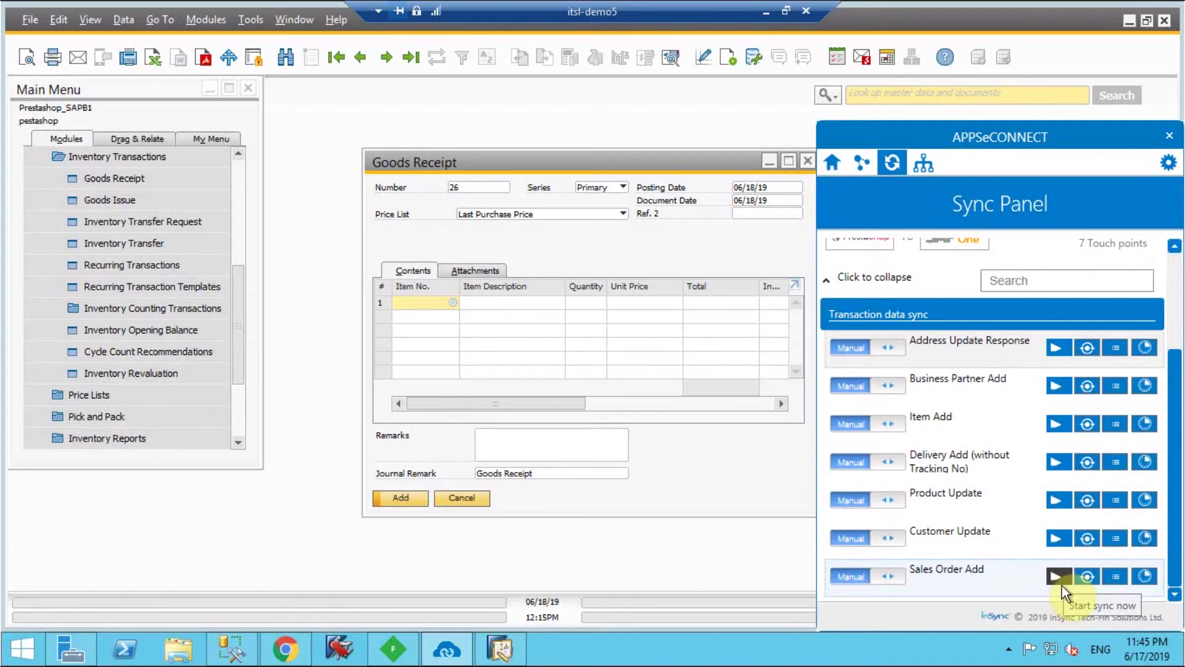
{"action": "left_click", "coordinate": [1057, 577]}
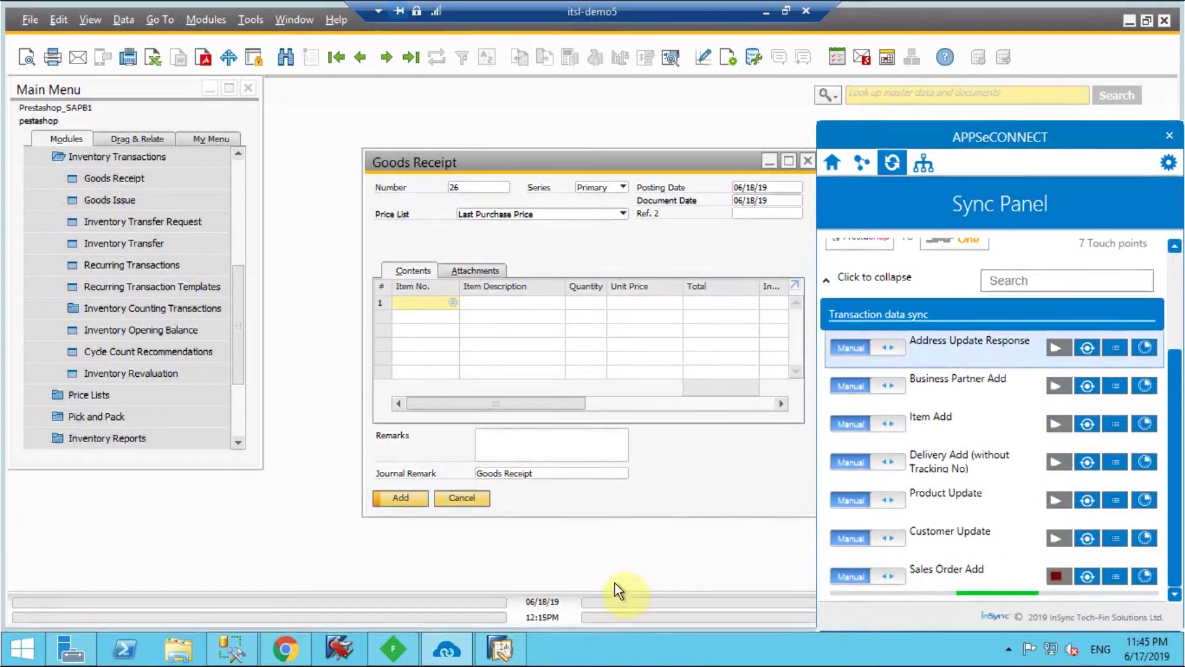
{"action": "left_click", "coordinate": [303, 154]}
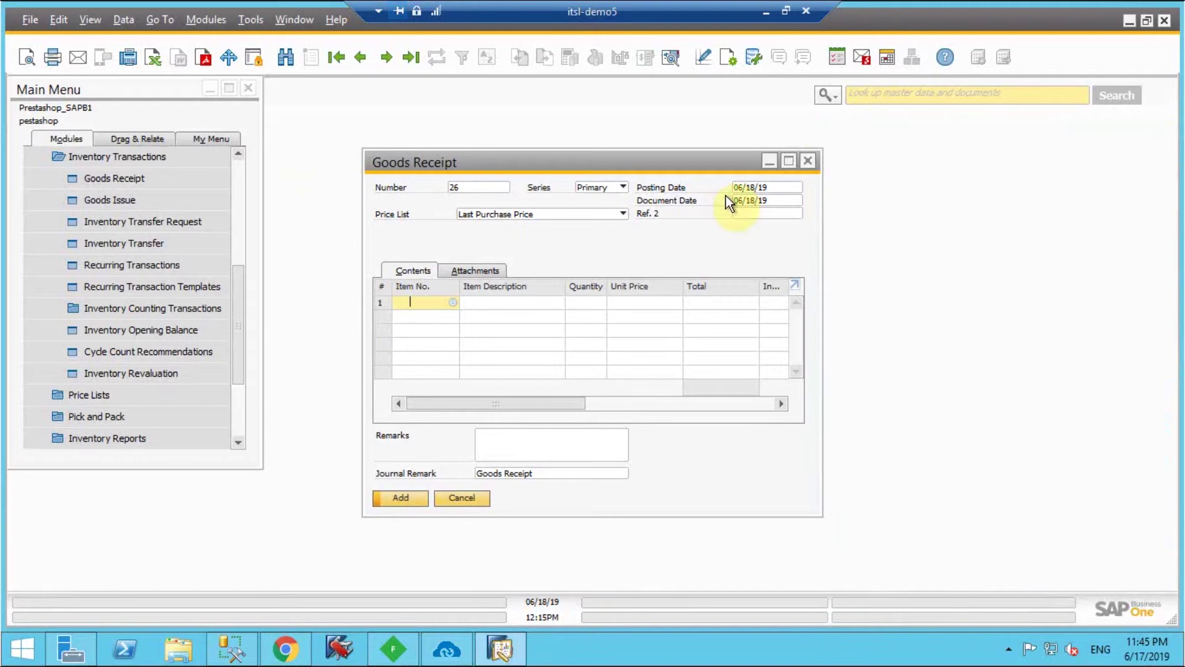
Close the Goods Receipt form and open a Sales Order form from Sales - A/R
{"action": "left_click", "coordinate": [810, 160]}
{"action": "scroll", "coordinate": [185, 346], "scroll_direction": "up", "scroll_amount": 3}
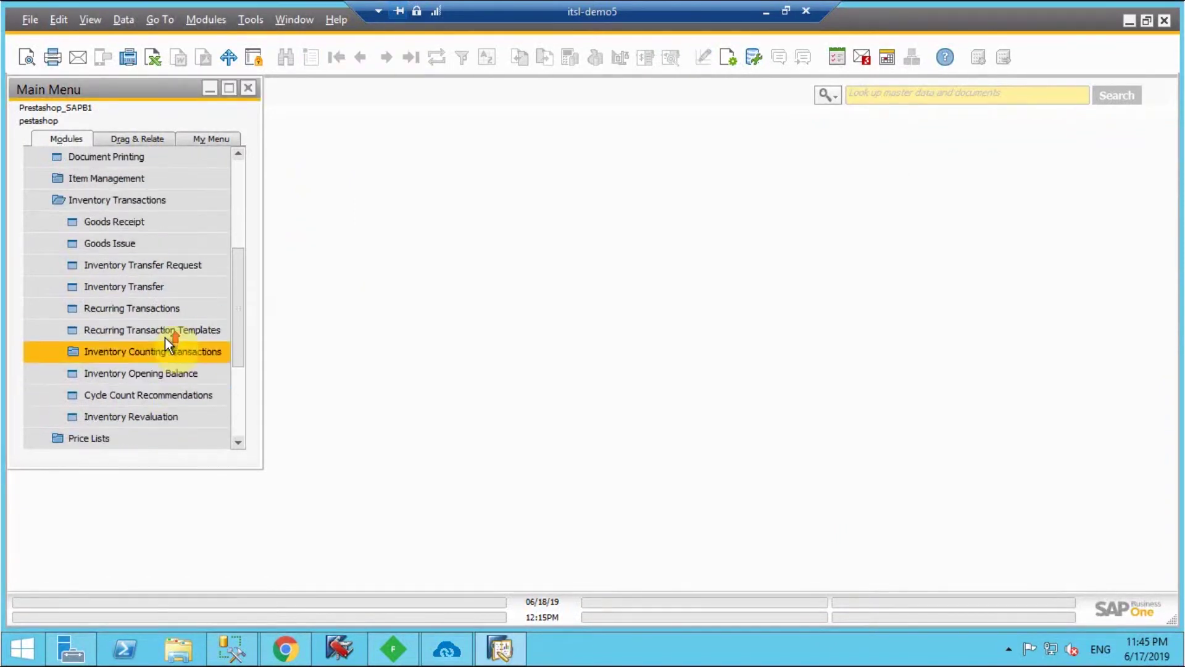
{"action": "scroll", "coordinate": [166, 338], "scroll_direction": "up", "scroll_amount": 3}
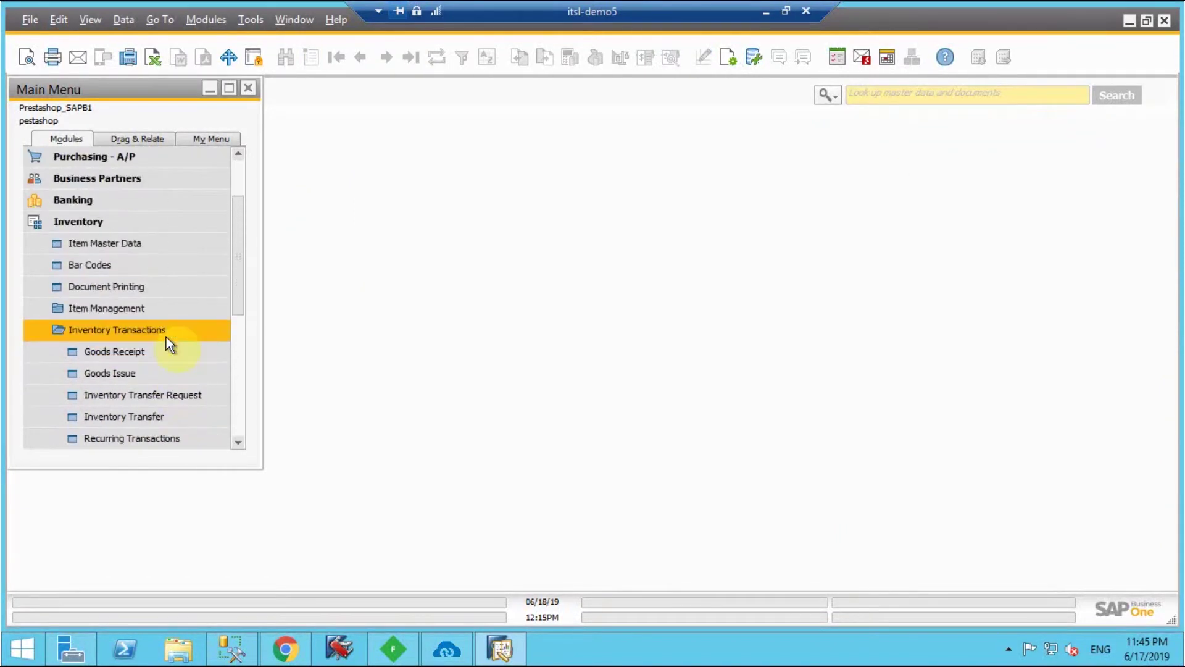
{"action": "scroll", "coordinate": [99, 225], "scroll_direction": "up", "scroll_amount": 3}
{"action": "left_click", "coordinate": [79, 225]}
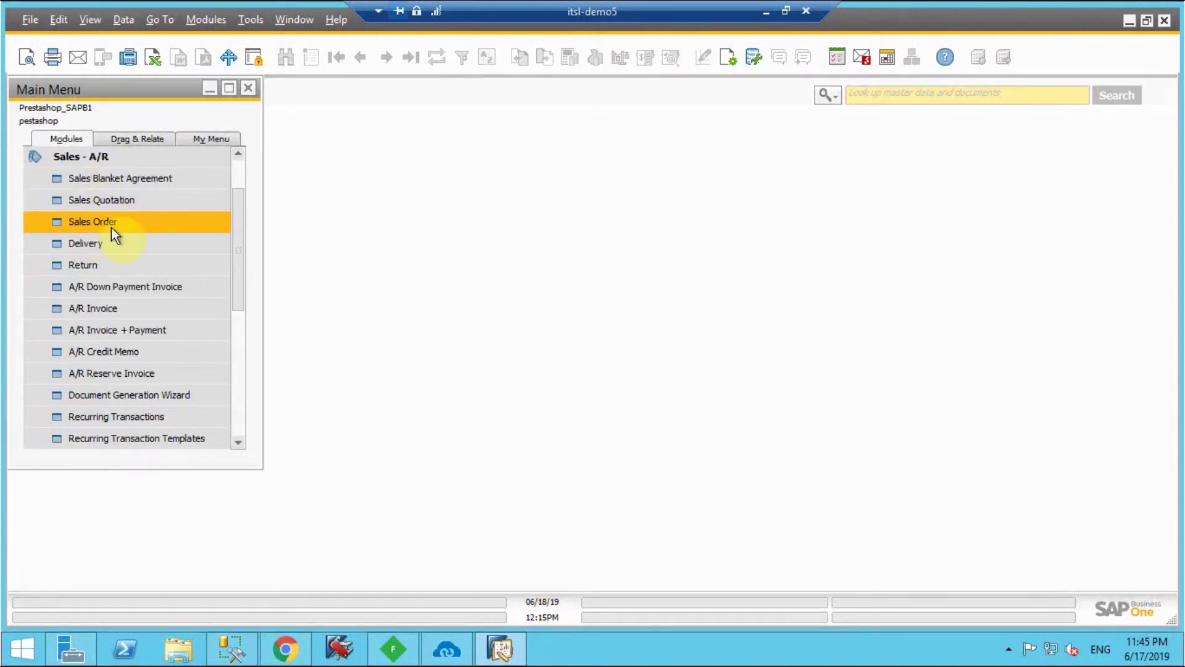
{"action": "left_click", "coordinate": [112, 228]}
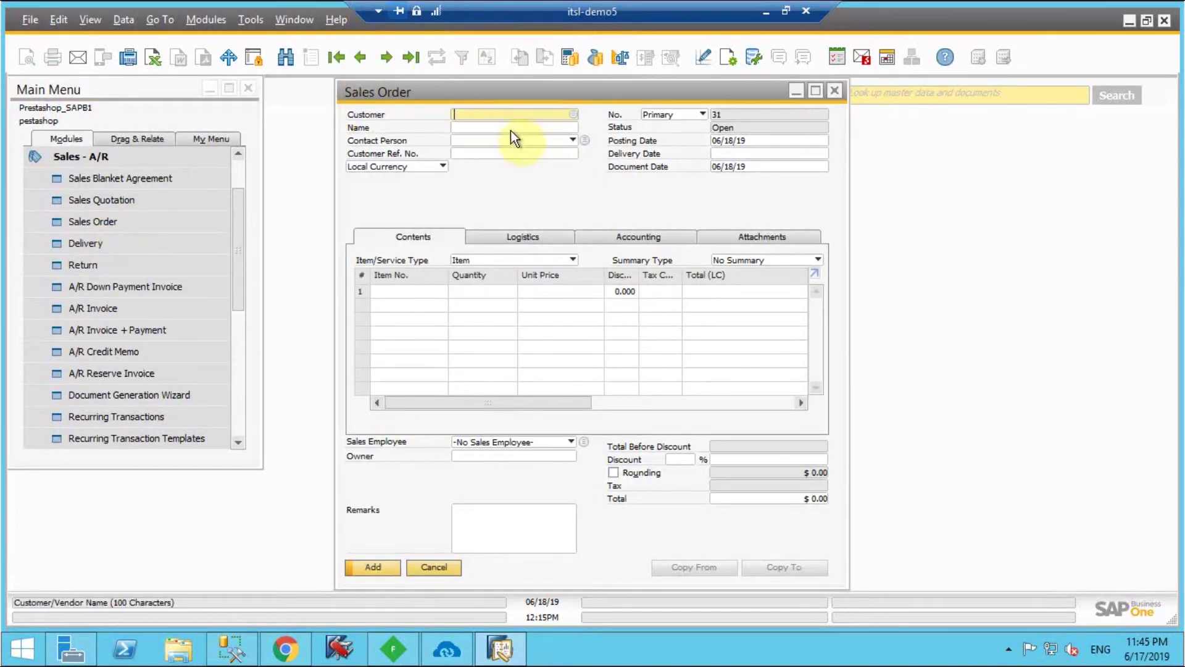
Load the last sales order, No. 30 for it2213 at $2,340.00, and review its Accounting tab
{"action": "left_click", "coordinate": [286, 57]}
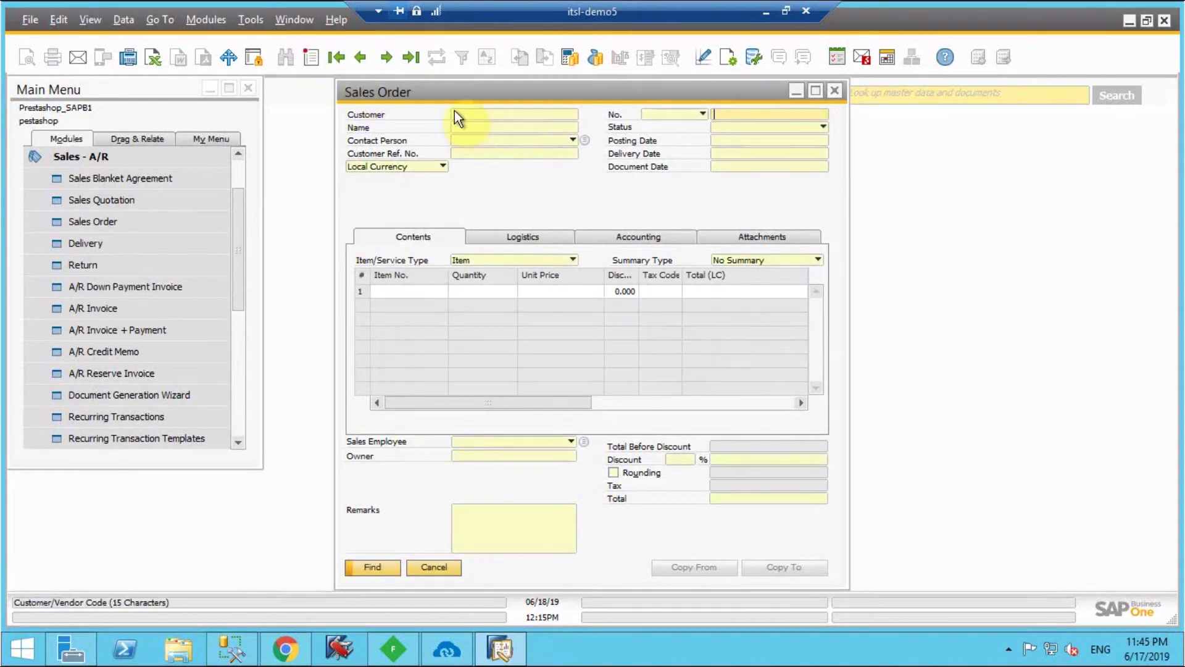
{"action": "left_click", "coordinate": [411, 56]}
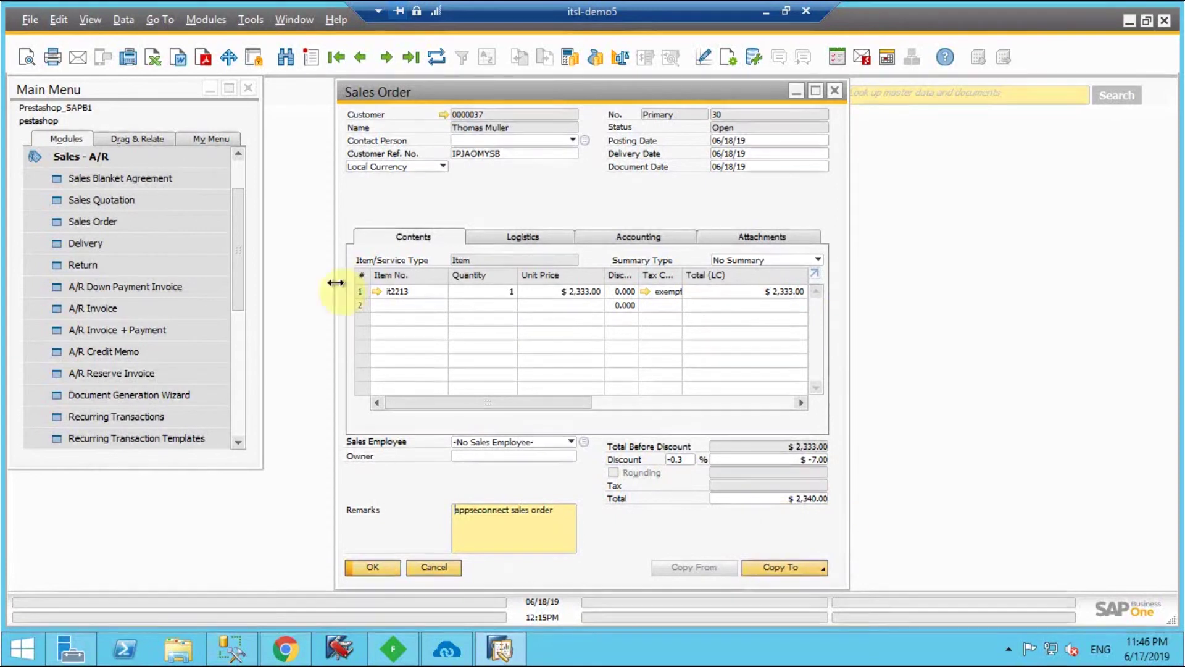
{"action": "left_click", "coordinate": [622, 241]}
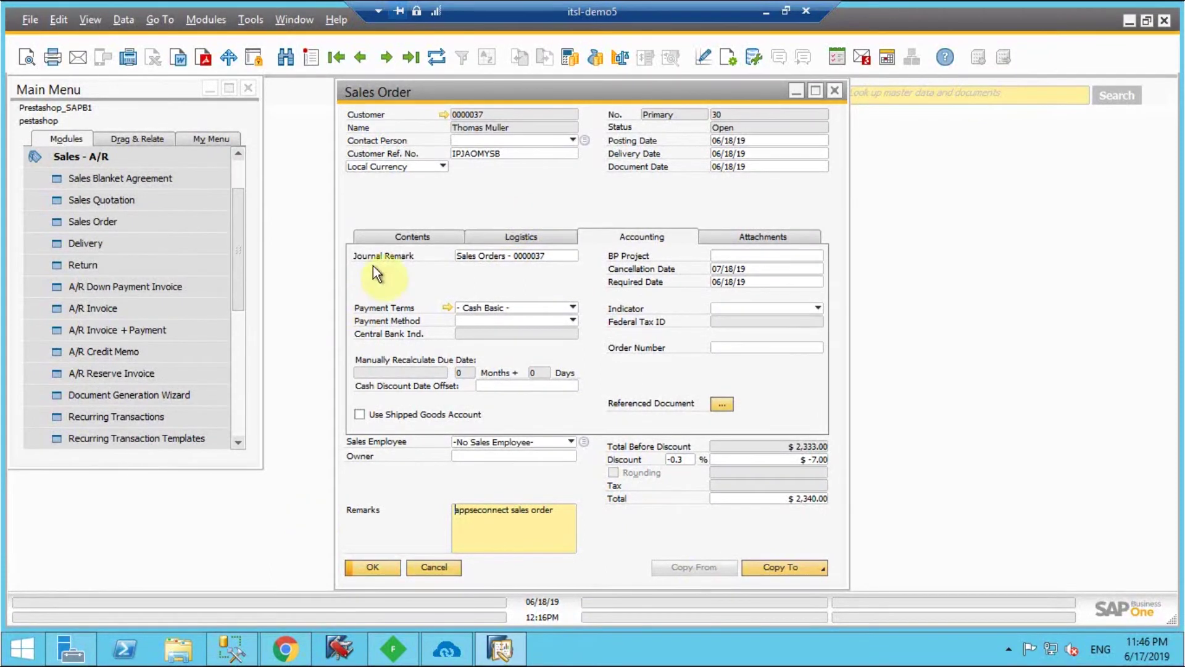
{"action": "left_click", "coordinate": [402, 236]}
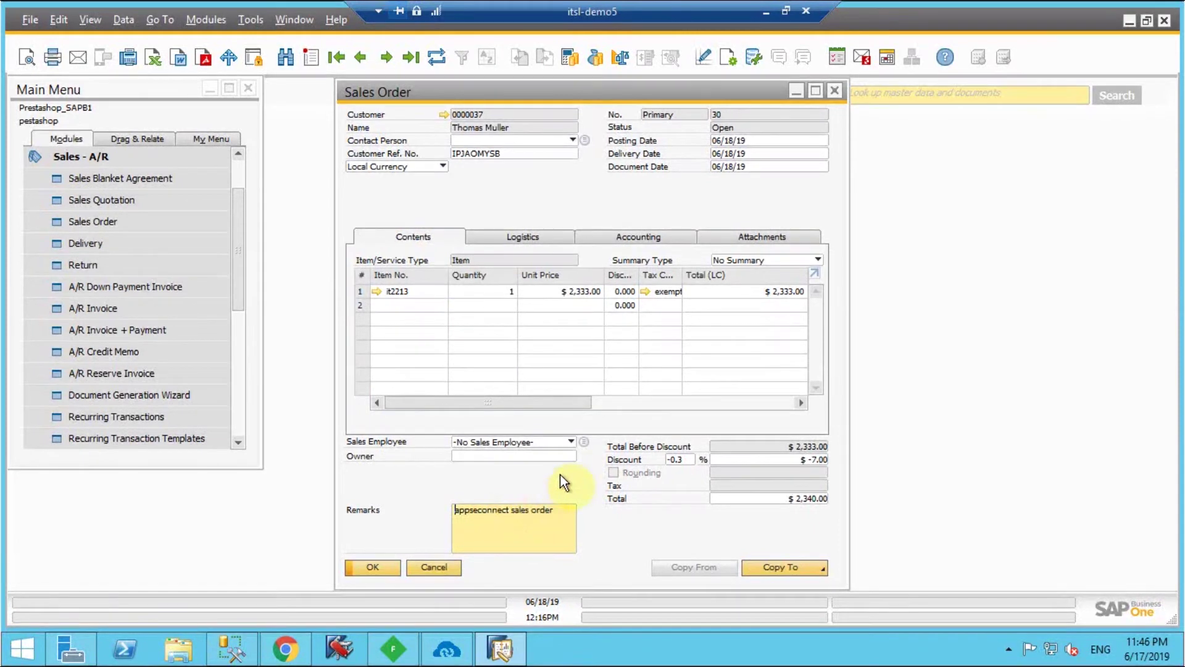
Copy Sales Order 30 to a delivery with tracking number 4442 and add it
{"action": "left_click", "coordinate": [793, 568]}
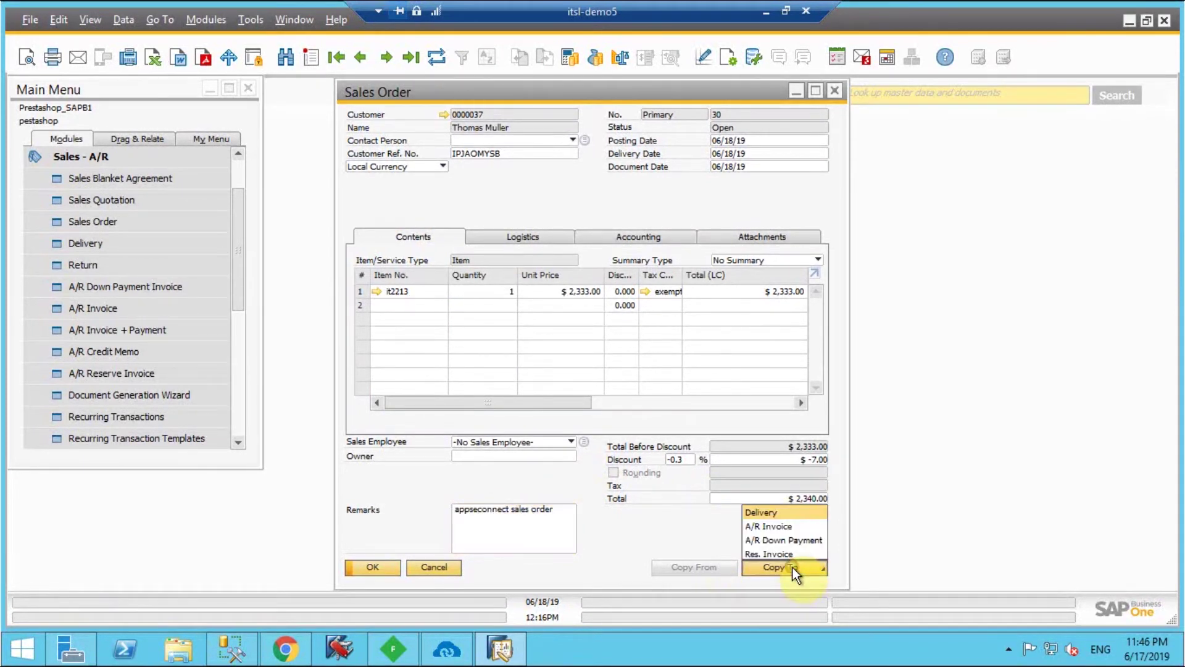
{"action": "left_click", "coordinate": [772, 513]}
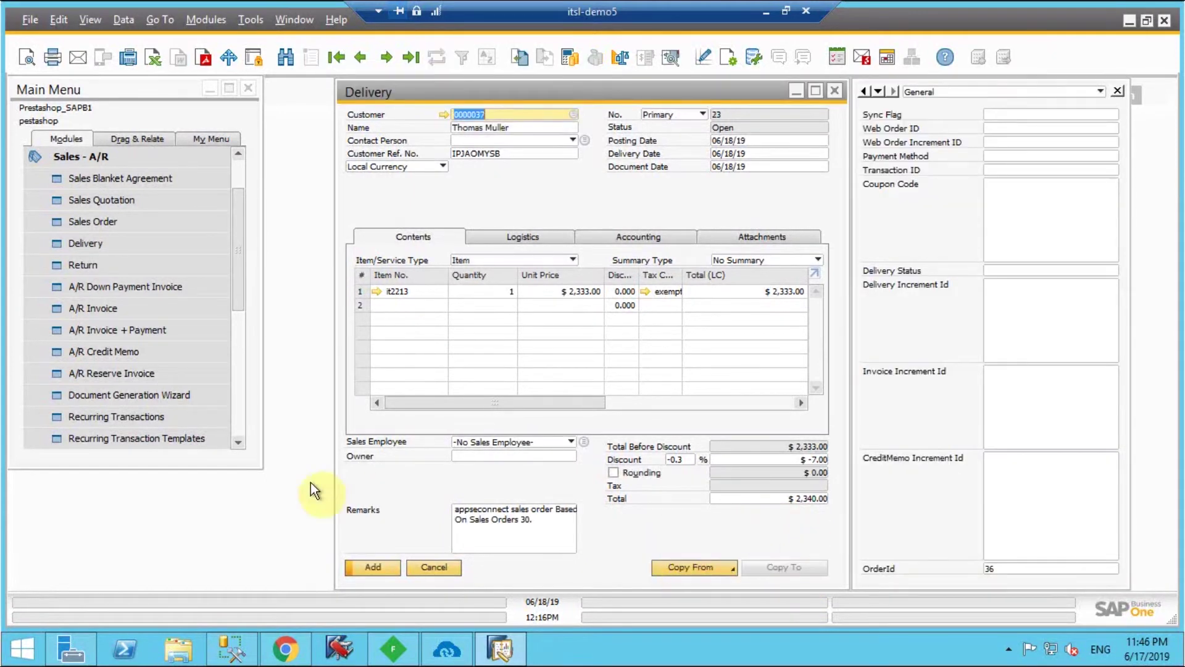
{"action": "left_click", "coordinate": [743, 306]}
{"action": "type", "text": "4442"}
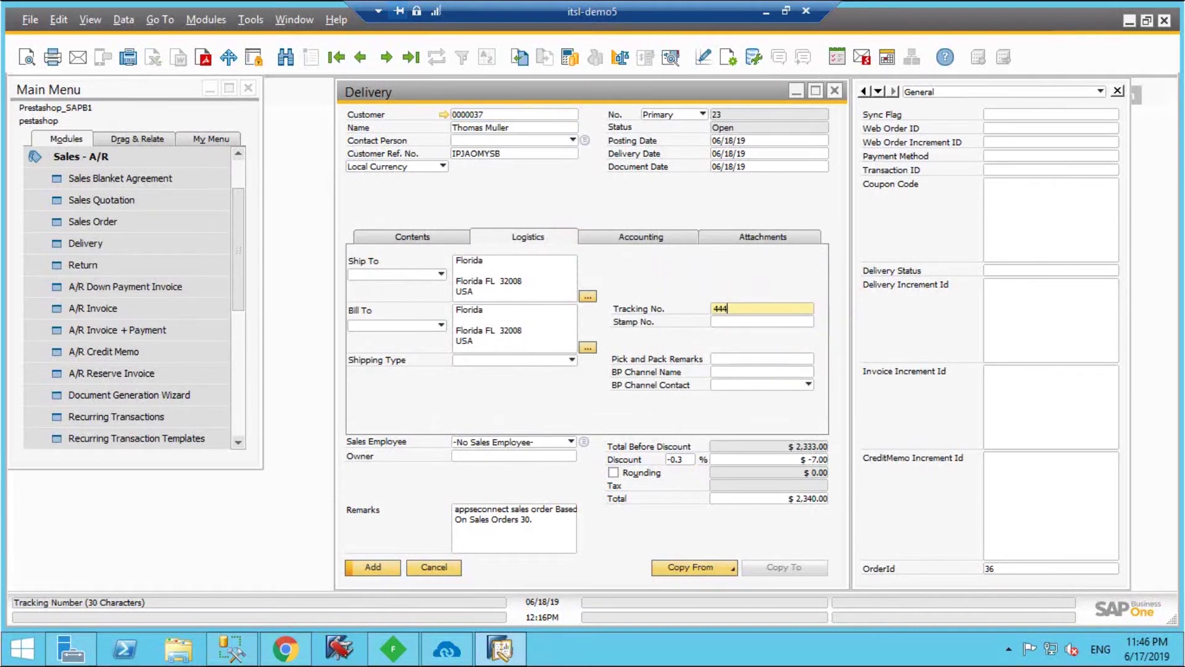
{"action": "left_click", "coordinate": [377, 568]}
{"action": "left_click", "coordinate": [427, 344]}
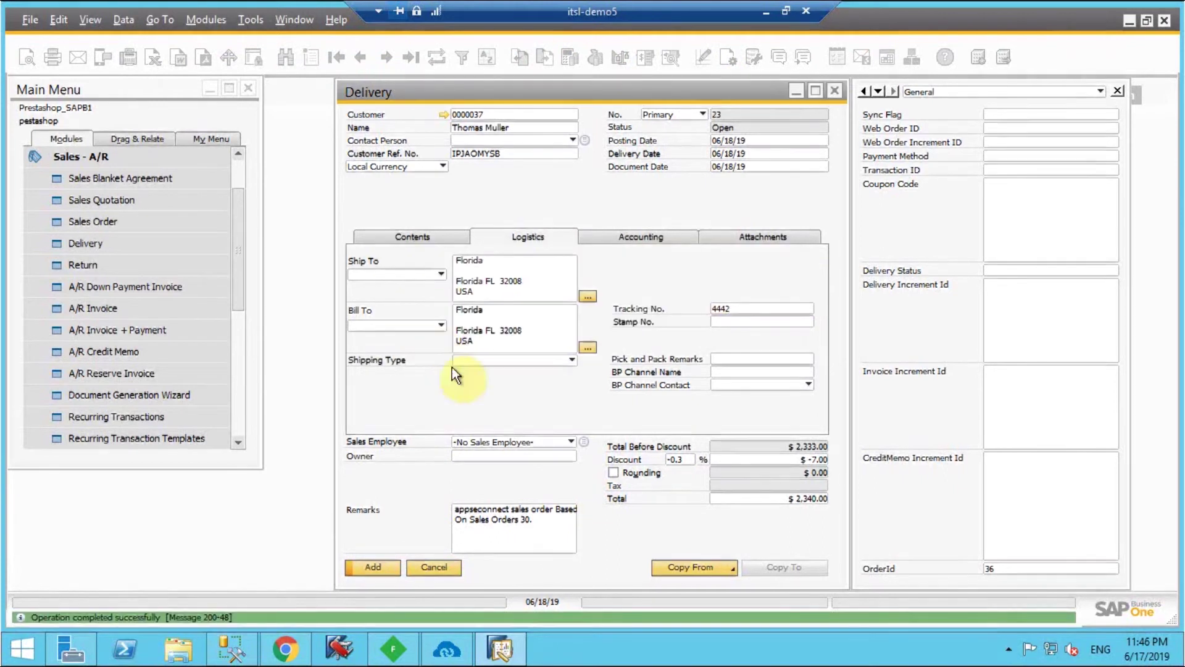
Run the SAP-to-PrestaShop Delivery Status Sync in the APPSeCONNECT Sync Panel
{"action": "mouse_move", "coordinate": [447, 648]}
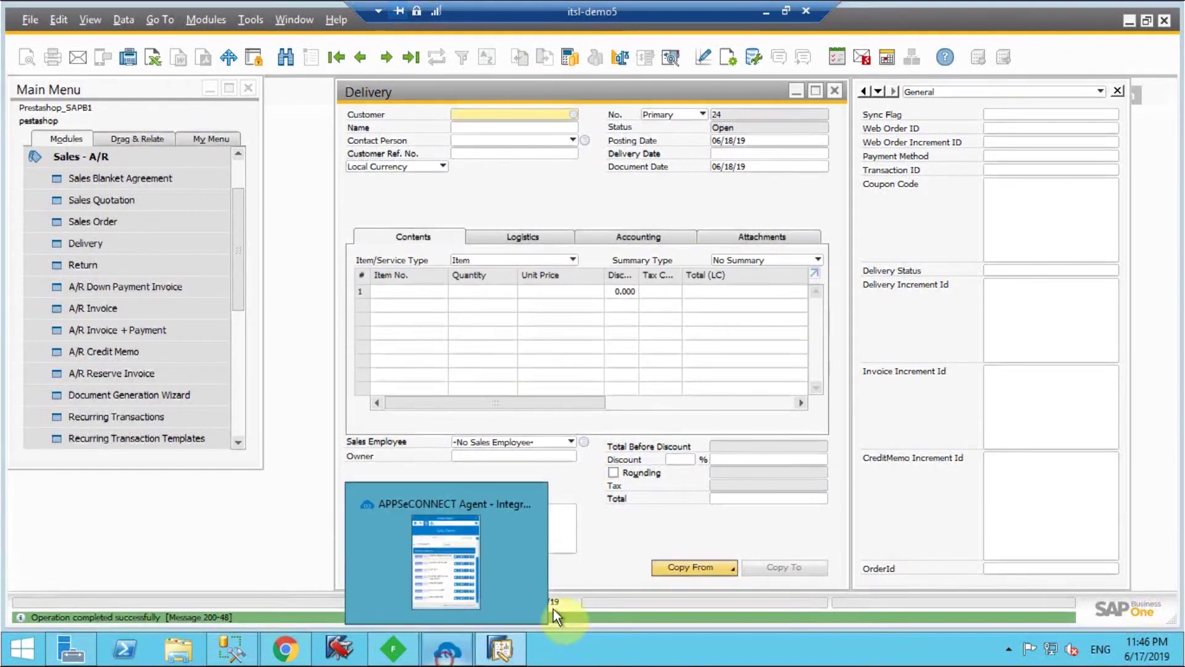
{"action": "left_click", "coordinate": [445, 555]}
{"action": "left_click", "coordinate": [826, 279]}
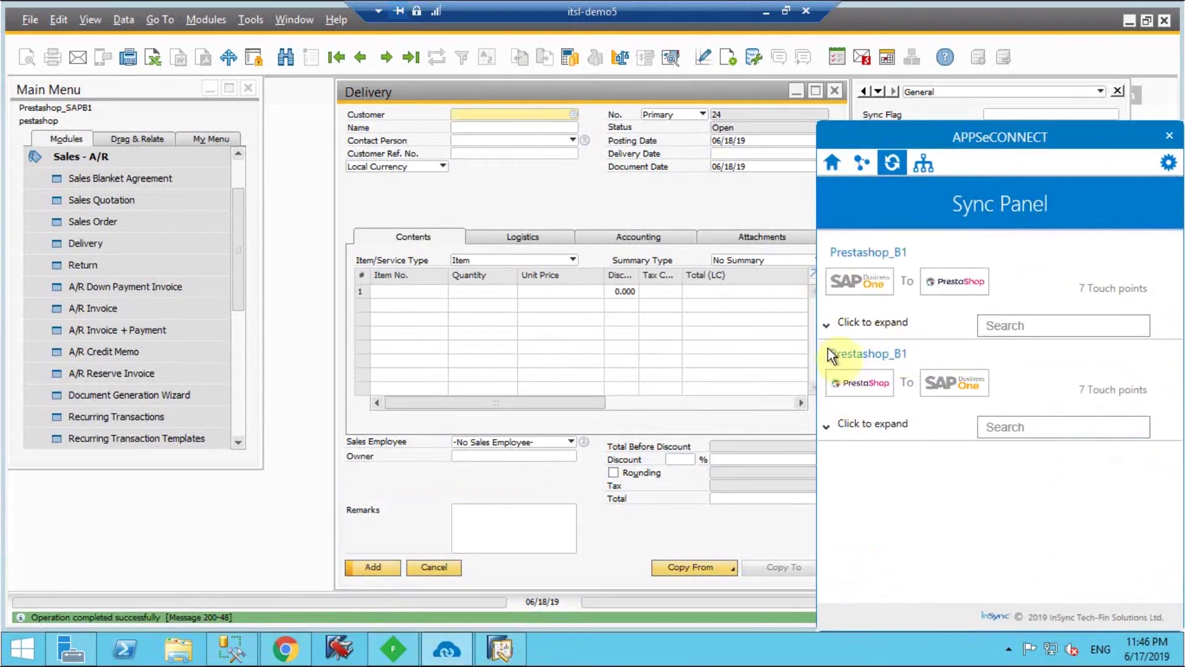
{"action": "left_click", "coordinate": [825, 326]}
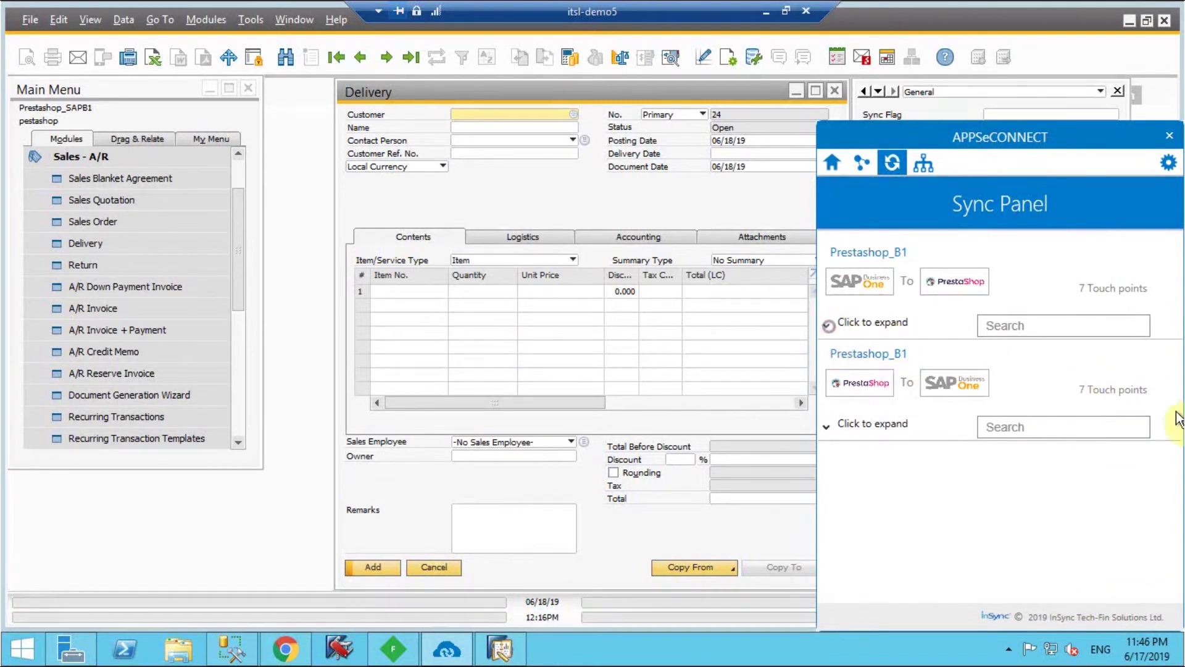
{"action": "scroll", "coordinate": [951, 470], "scroll_direction": "down", "scroll_amount": 5}
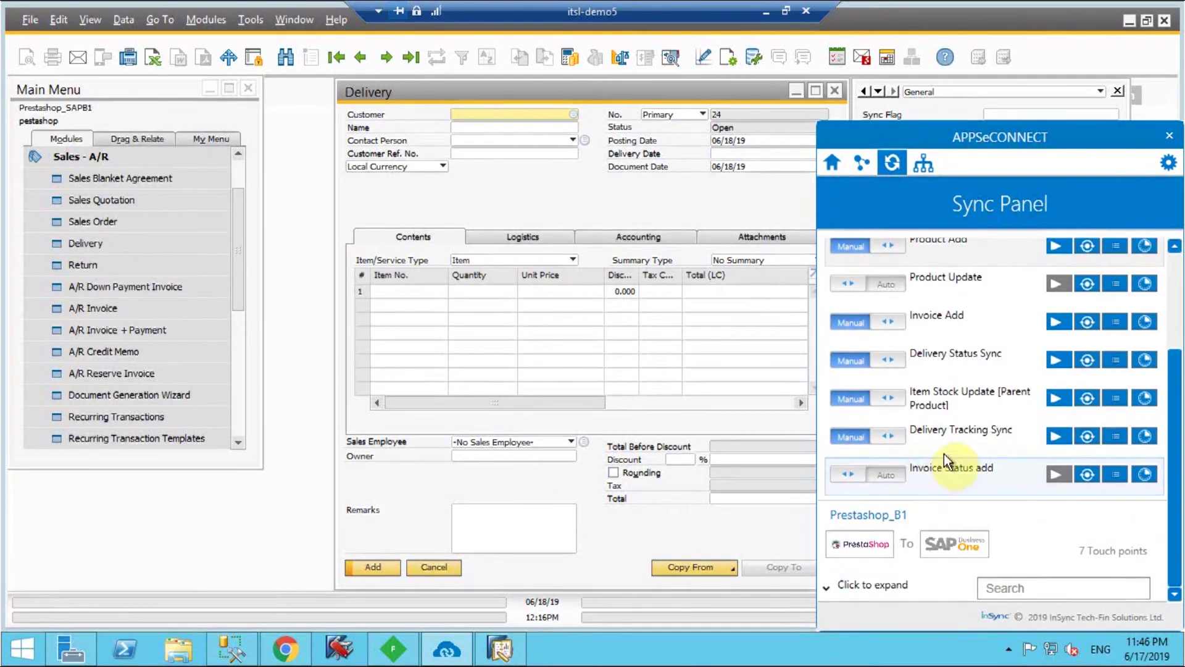
{"action": "left_click", "coordinate": [1058, 361]}
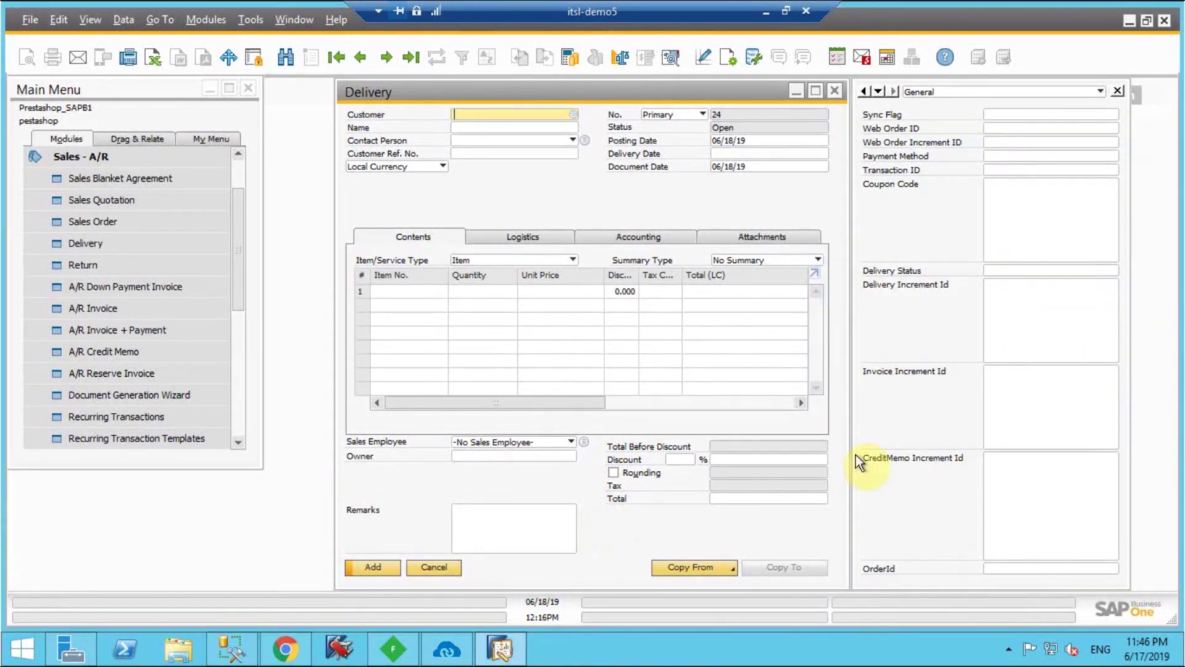
{"action": "left_click", "coordinate": [296, 650]}
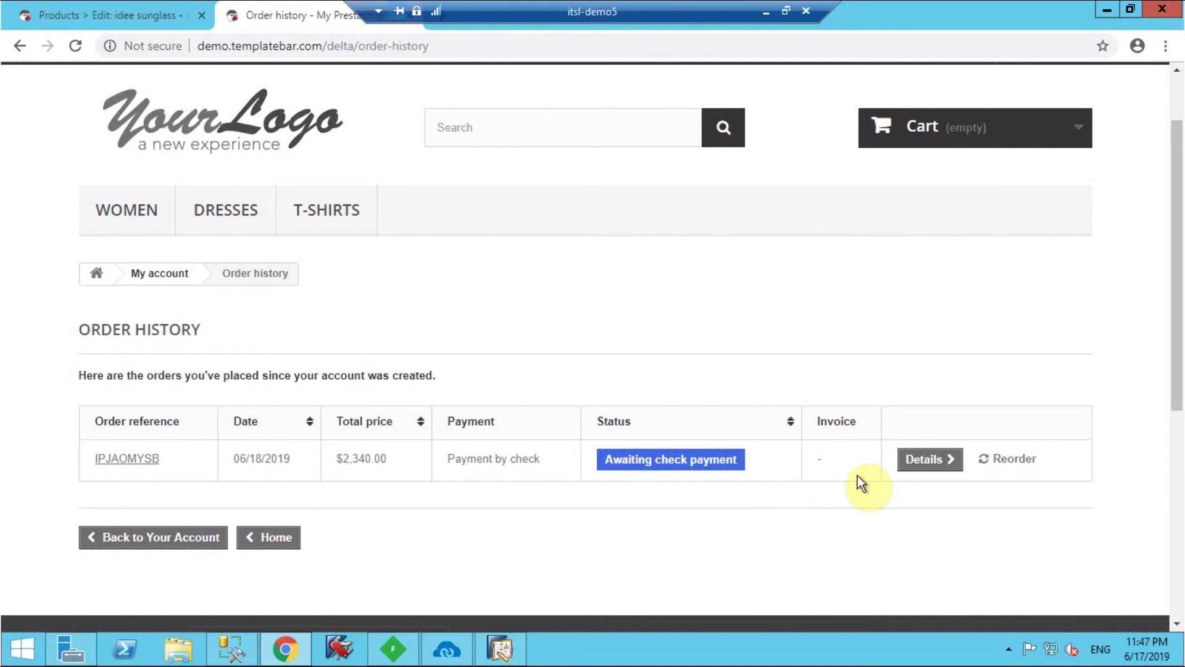
{"action": "left_click", "coordinate": [93, 15]}
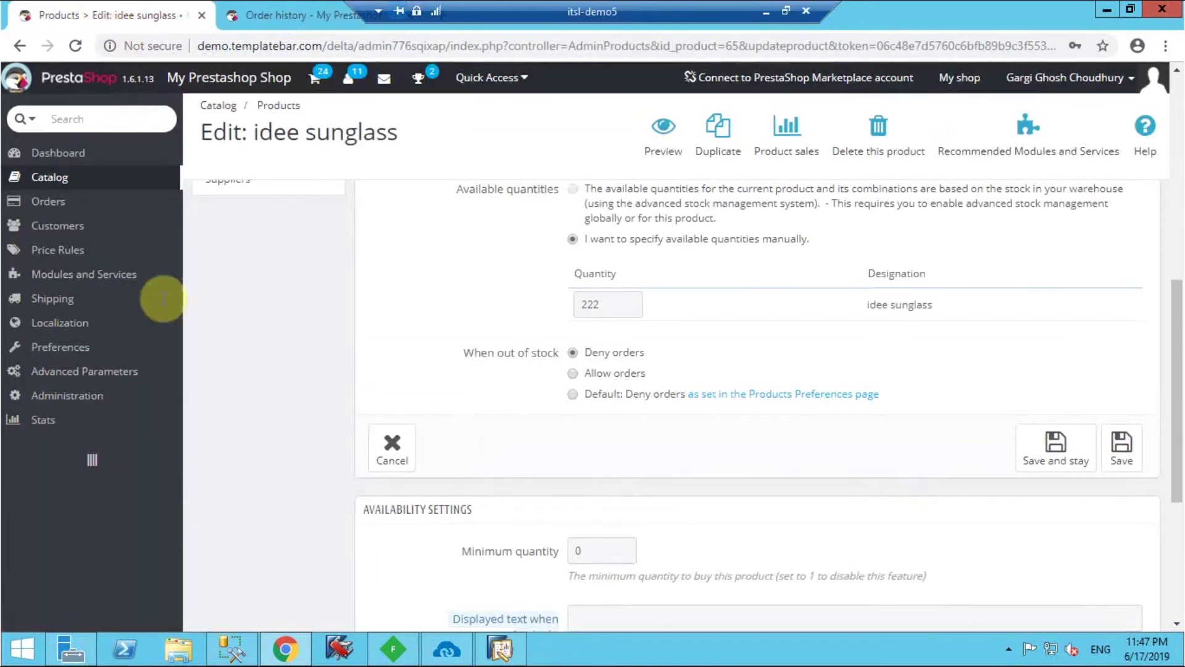
{"action": "left_click", "coordinate": [54, 203]}
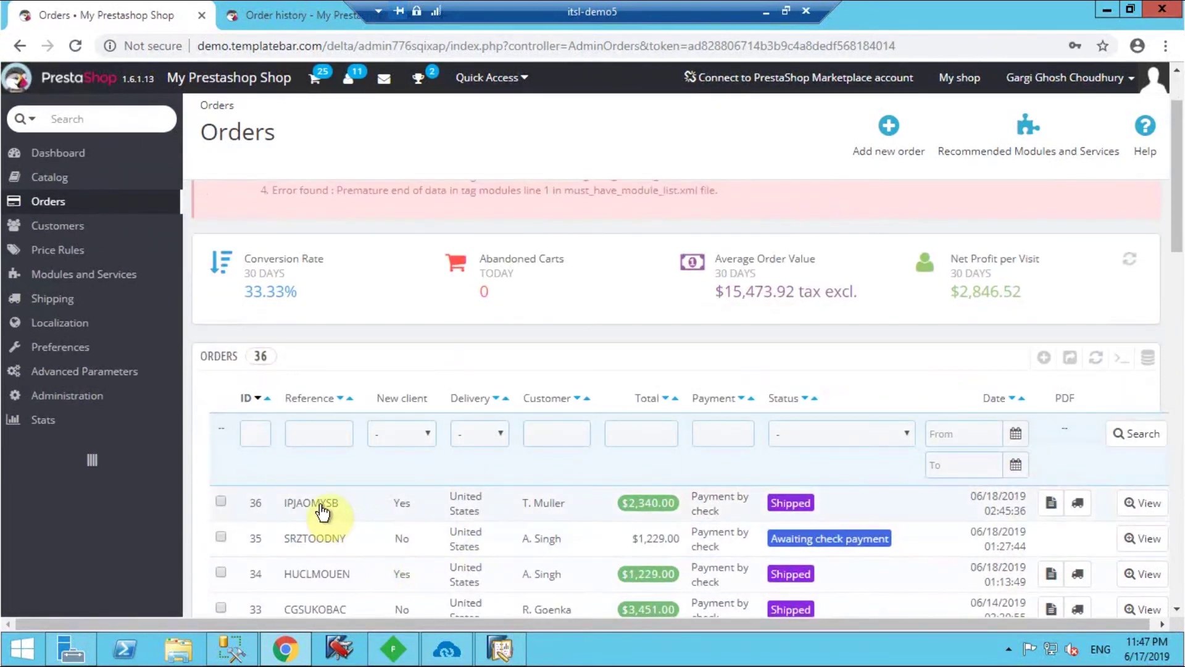
{"action": "left_click", "coordinate": [319, 505]}
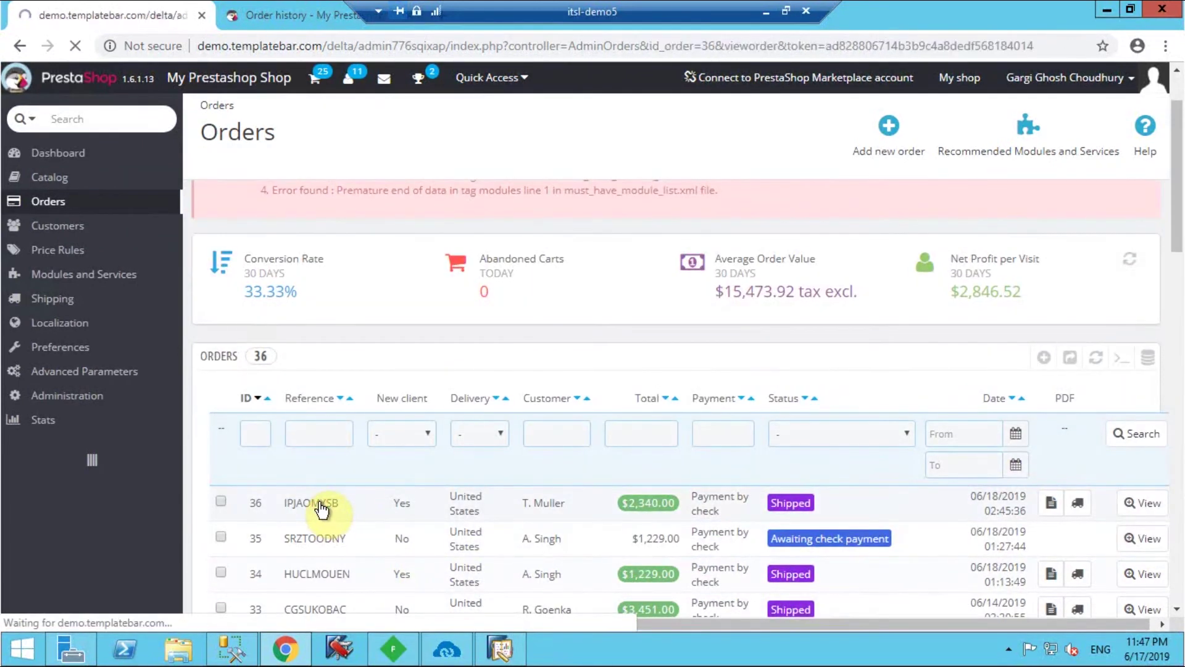
{"action": "scroll", "coordinate": [536, 534], "scroll_direction": "down", "scroll_amount": 3}
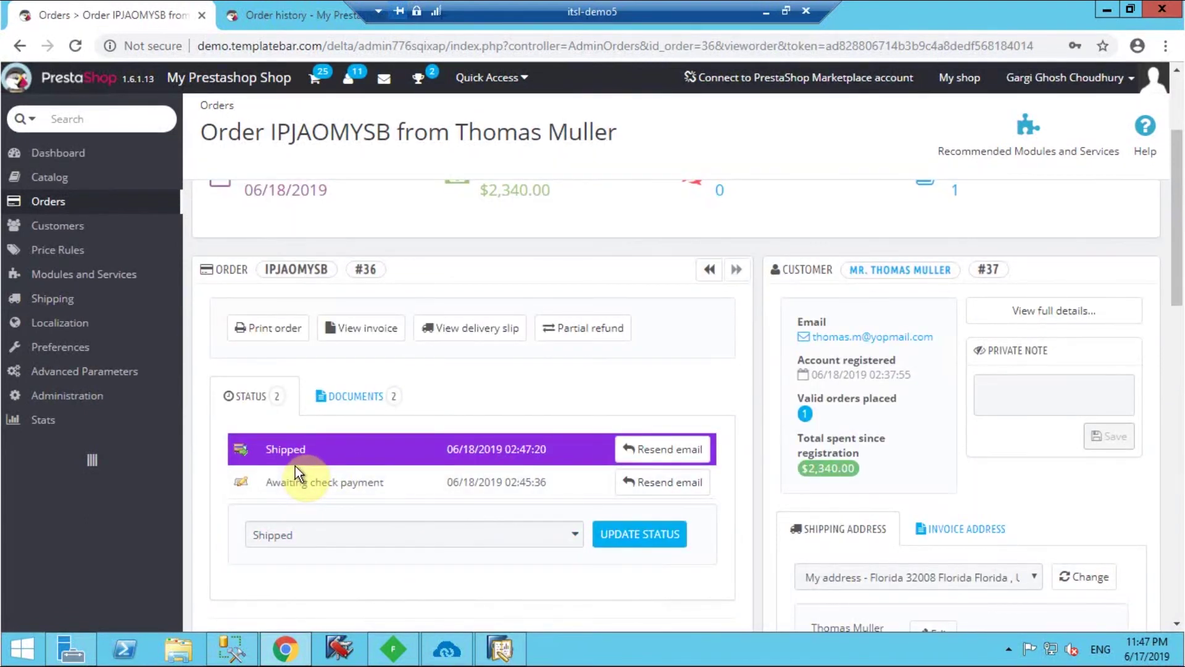
{"action": "scroll", "coordinate": [535, 473], "scroll_direction": "down", "scroll_amount": 3}
{"action": "scroll", "coordinate": [536, 472], "scroll_direction": "down", "scroll_amount": 3}
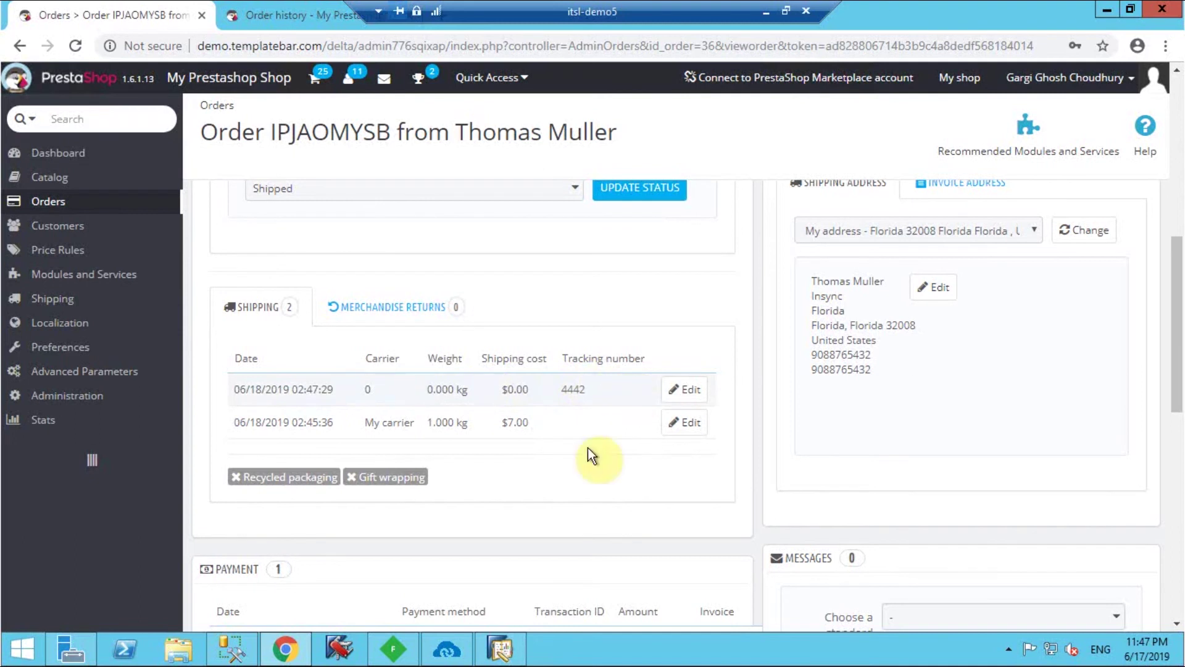
{"action": "left_click", "coordinate": [503, 652]}
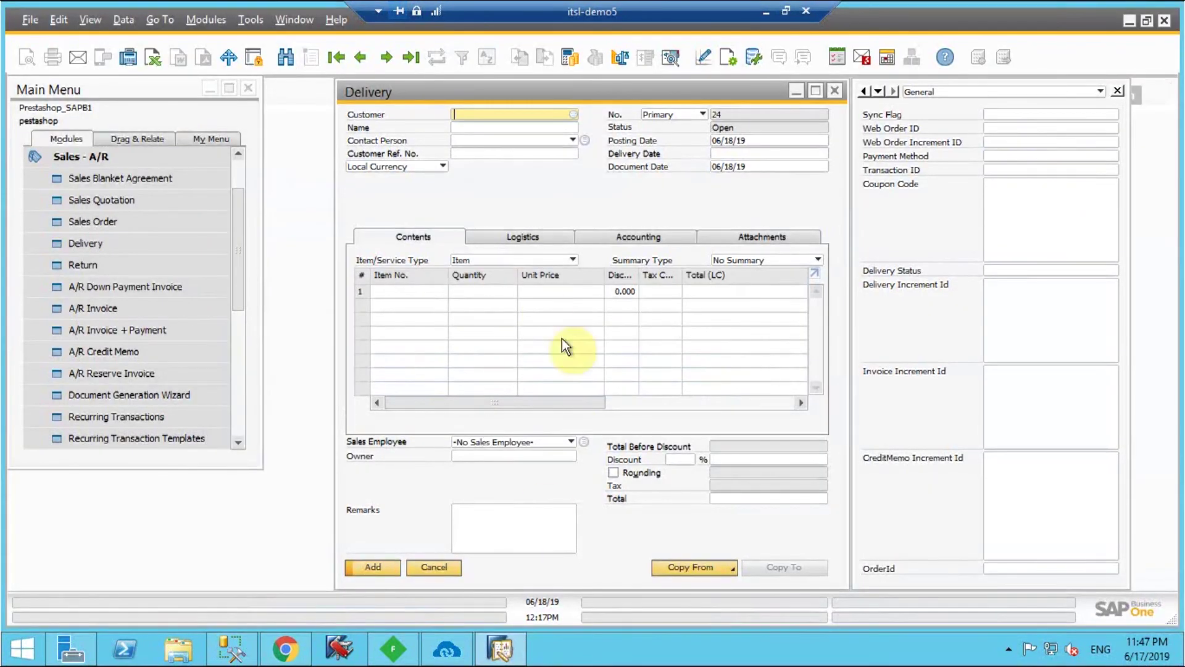
{"action": "left_click", "coordinate": [510, 236]}
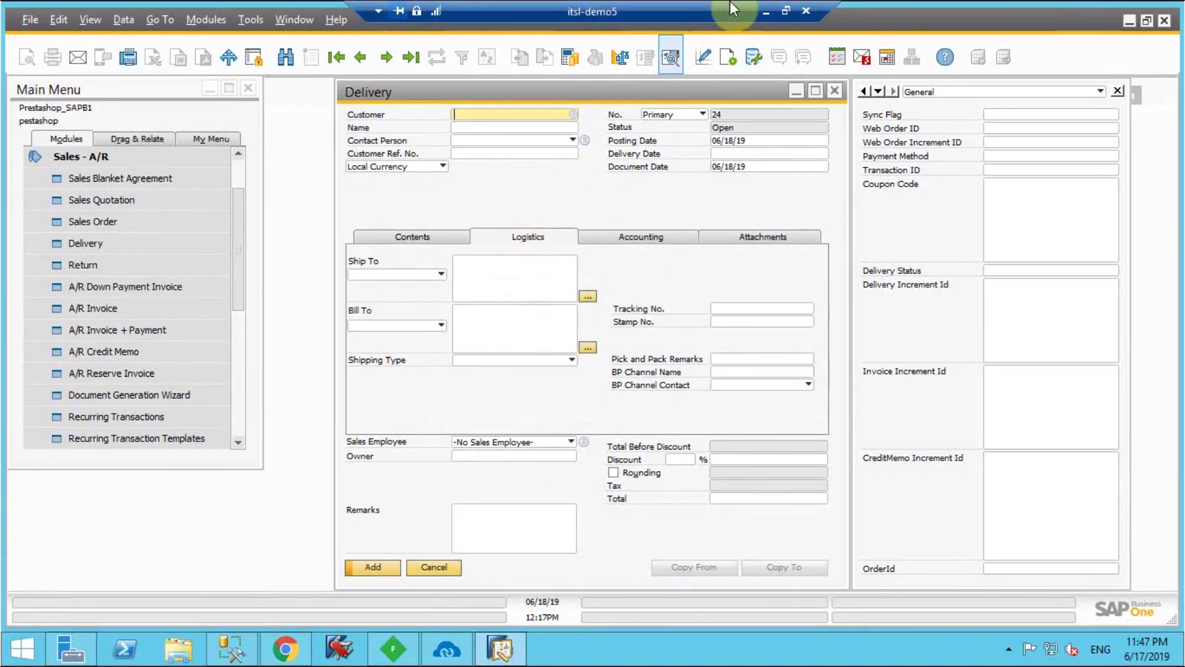
{"action": "left_click", "coordinate": [285, 649]}
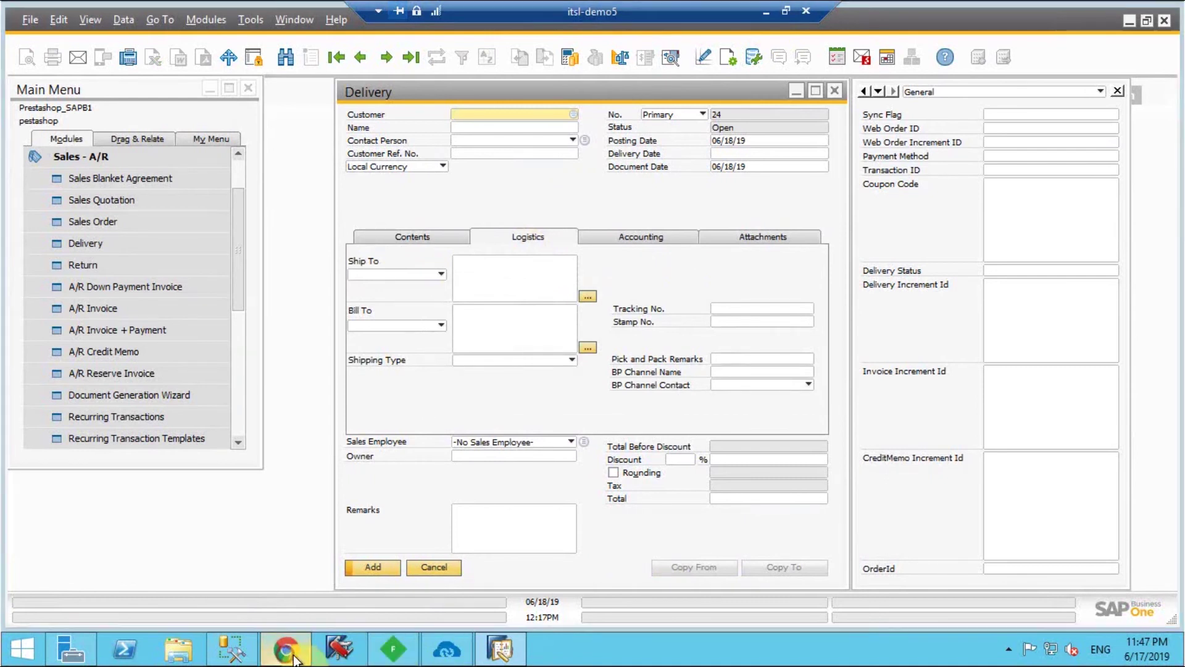
{"action": "left_click", "coordinate": [278, 11]}
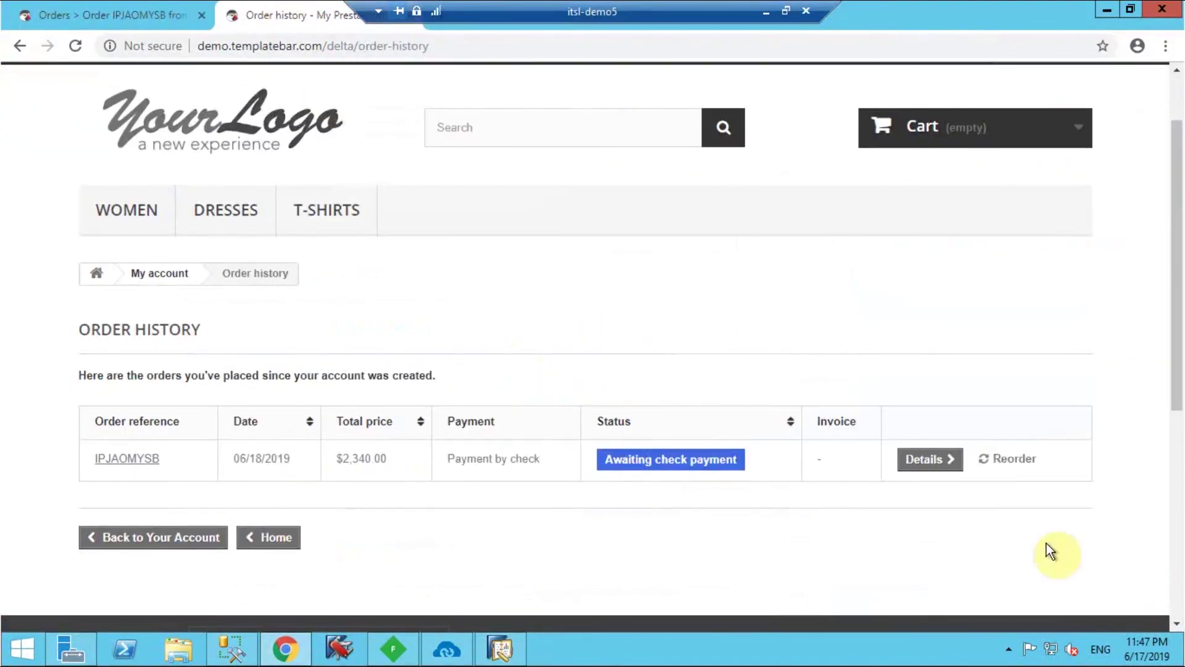
{"action": "left_click", "coordinate": [72, 39]}
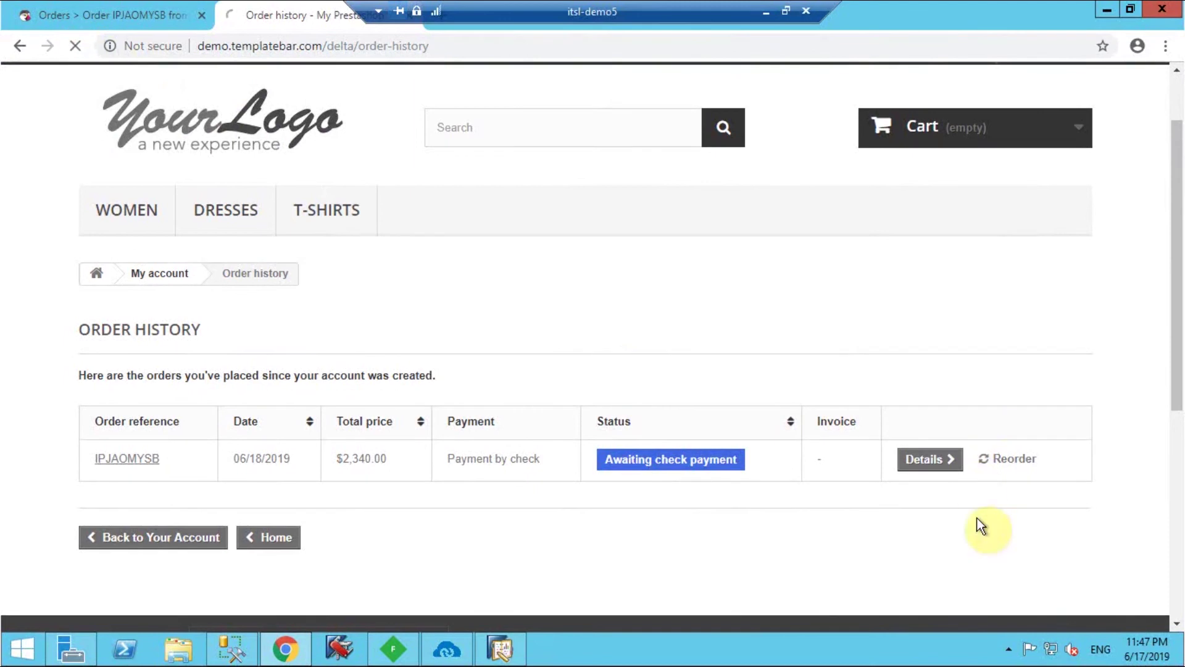
{"action": "left_click", "coordinate": [809, 461]}
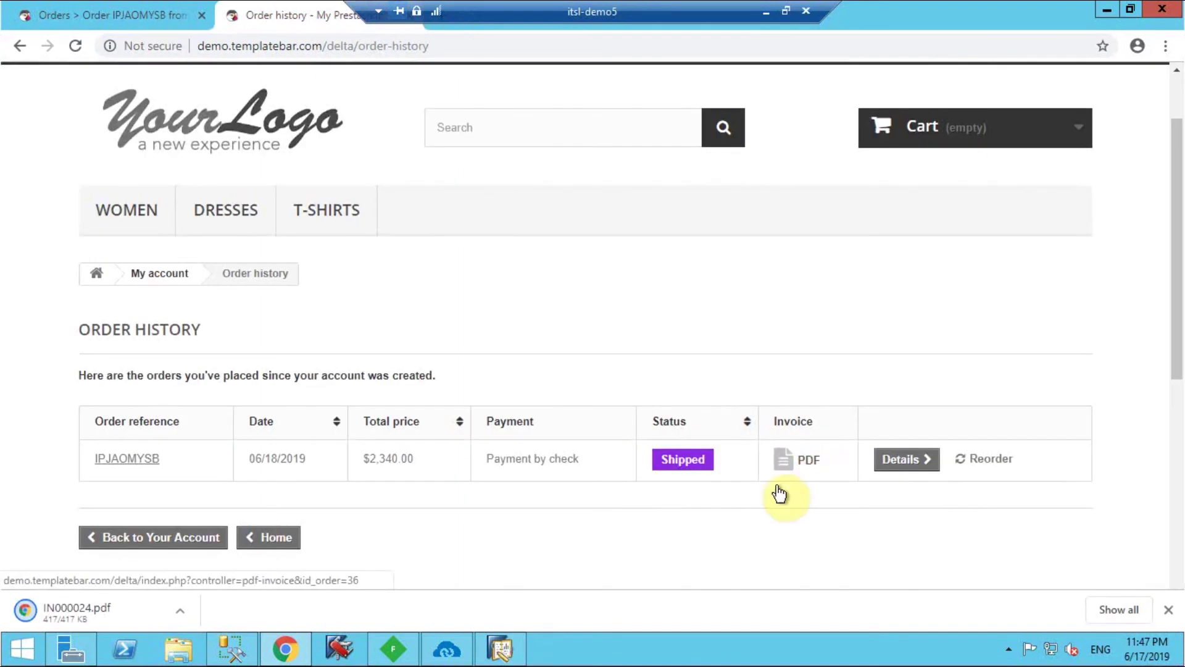
{"action": "left_click", "coordinate": [147, 611]}
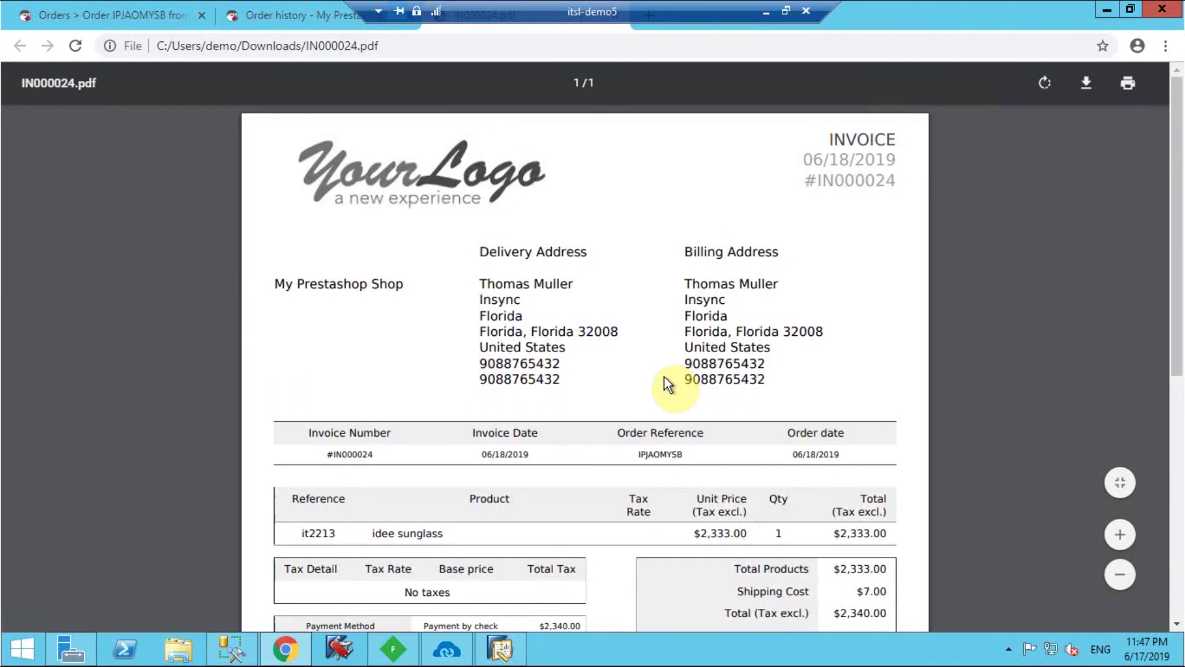
{"action": "scroll", "coordinate": [687, 349], "scroll_direction": "down", "scroll_amount": 4}
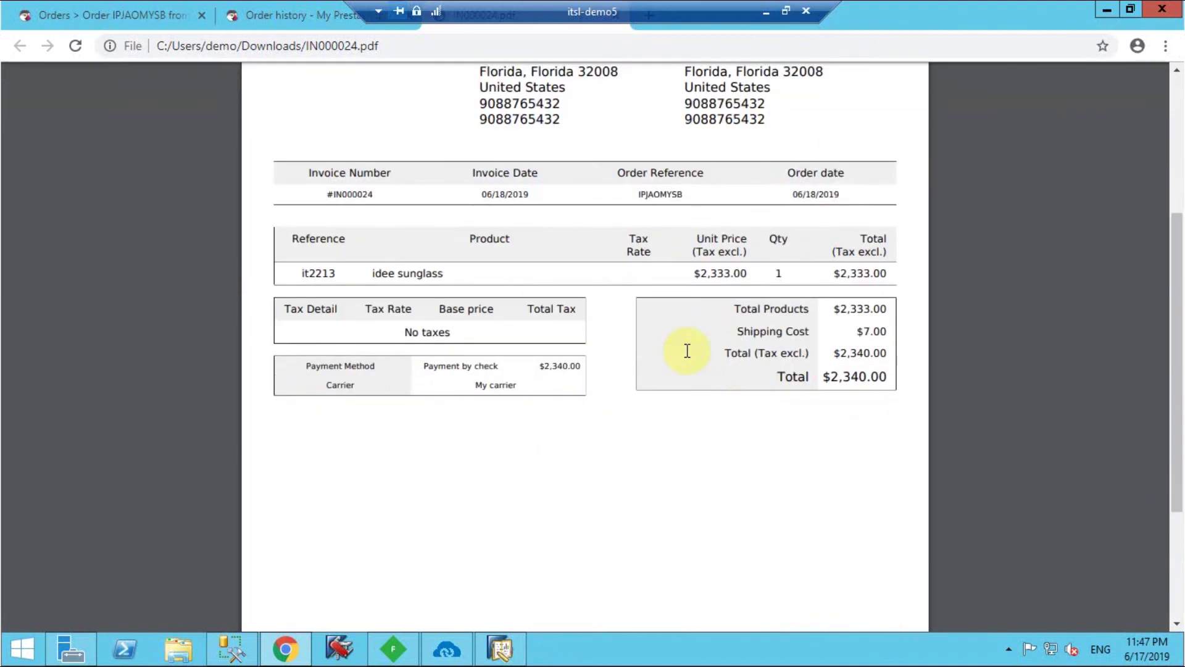